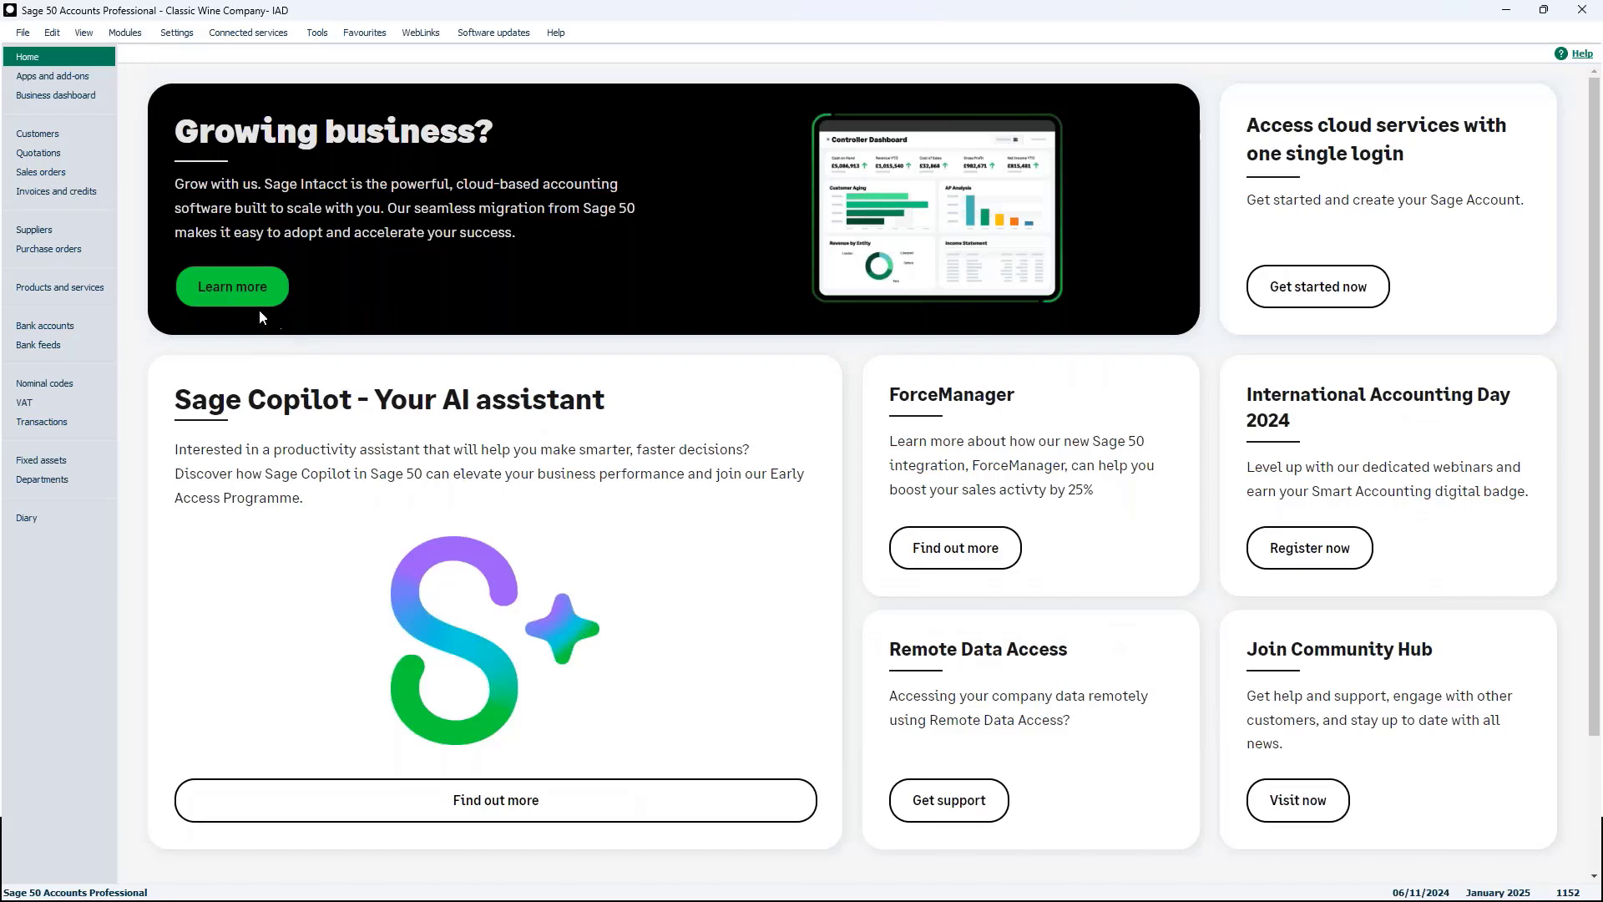
Step: Open the company's file maintenance and run Check Data on it
click(22, 33)
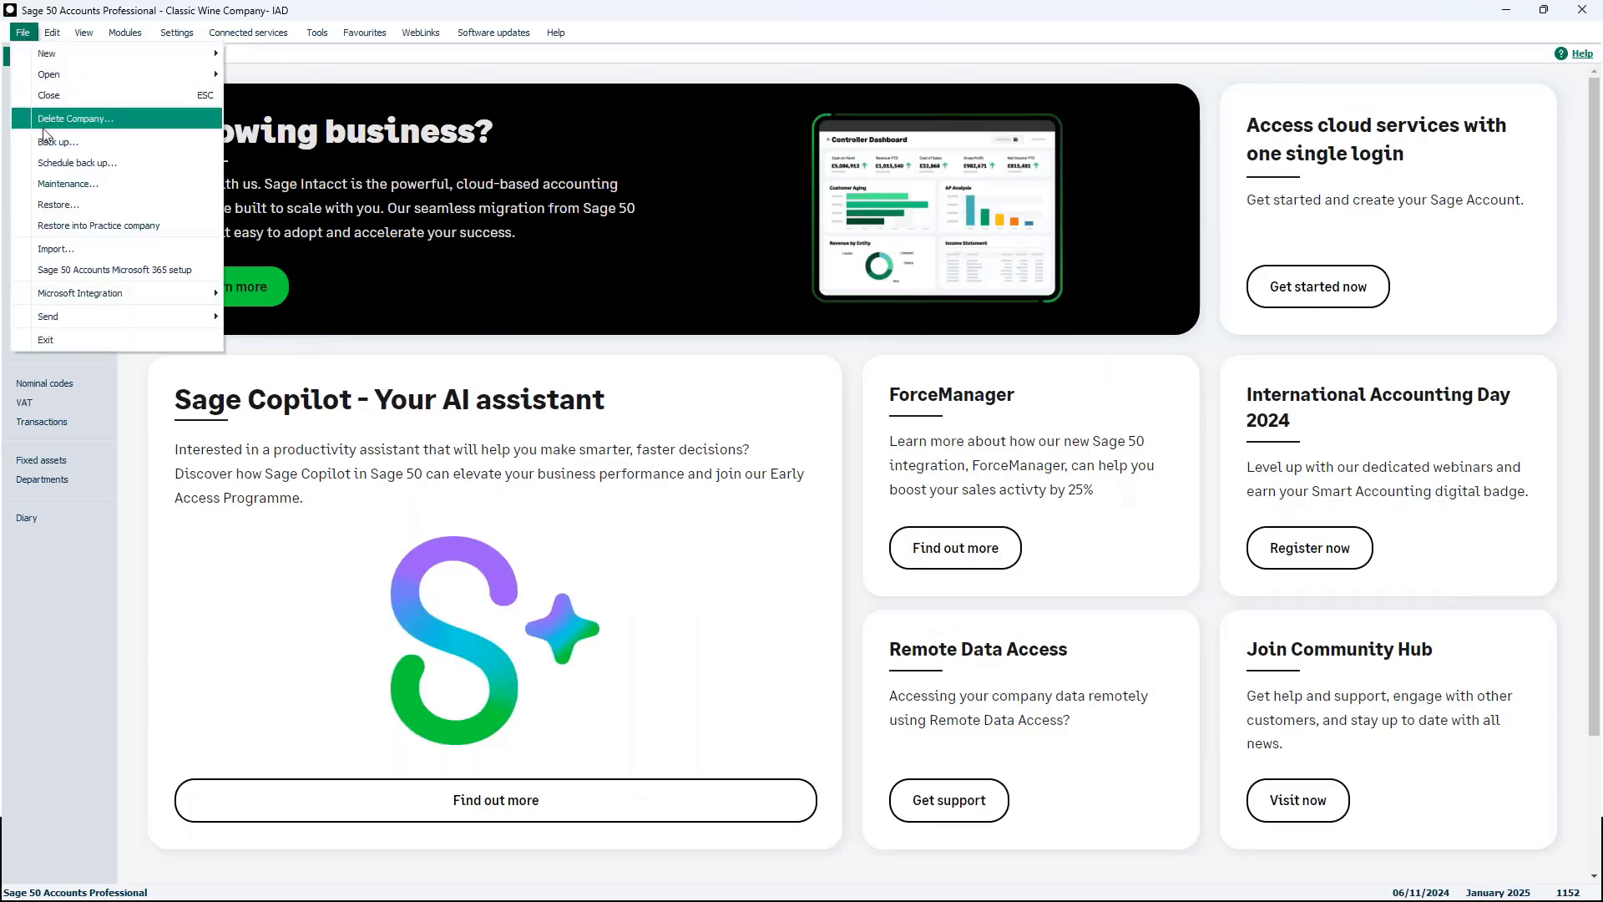
click(70, 188)
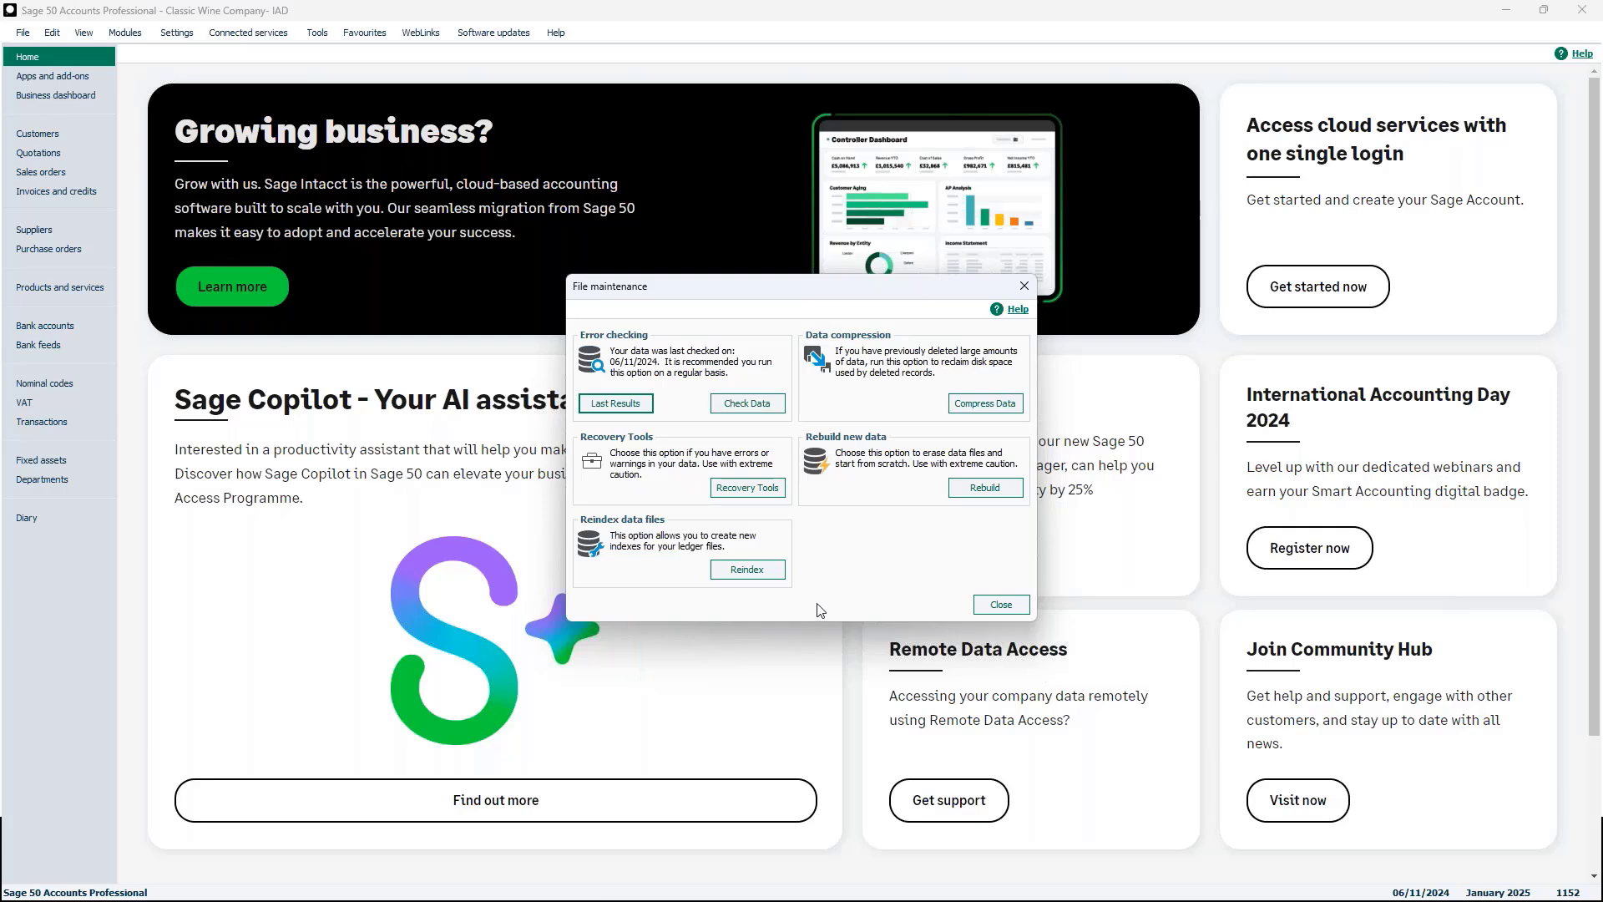
click(754, 406)
click(738, 409)
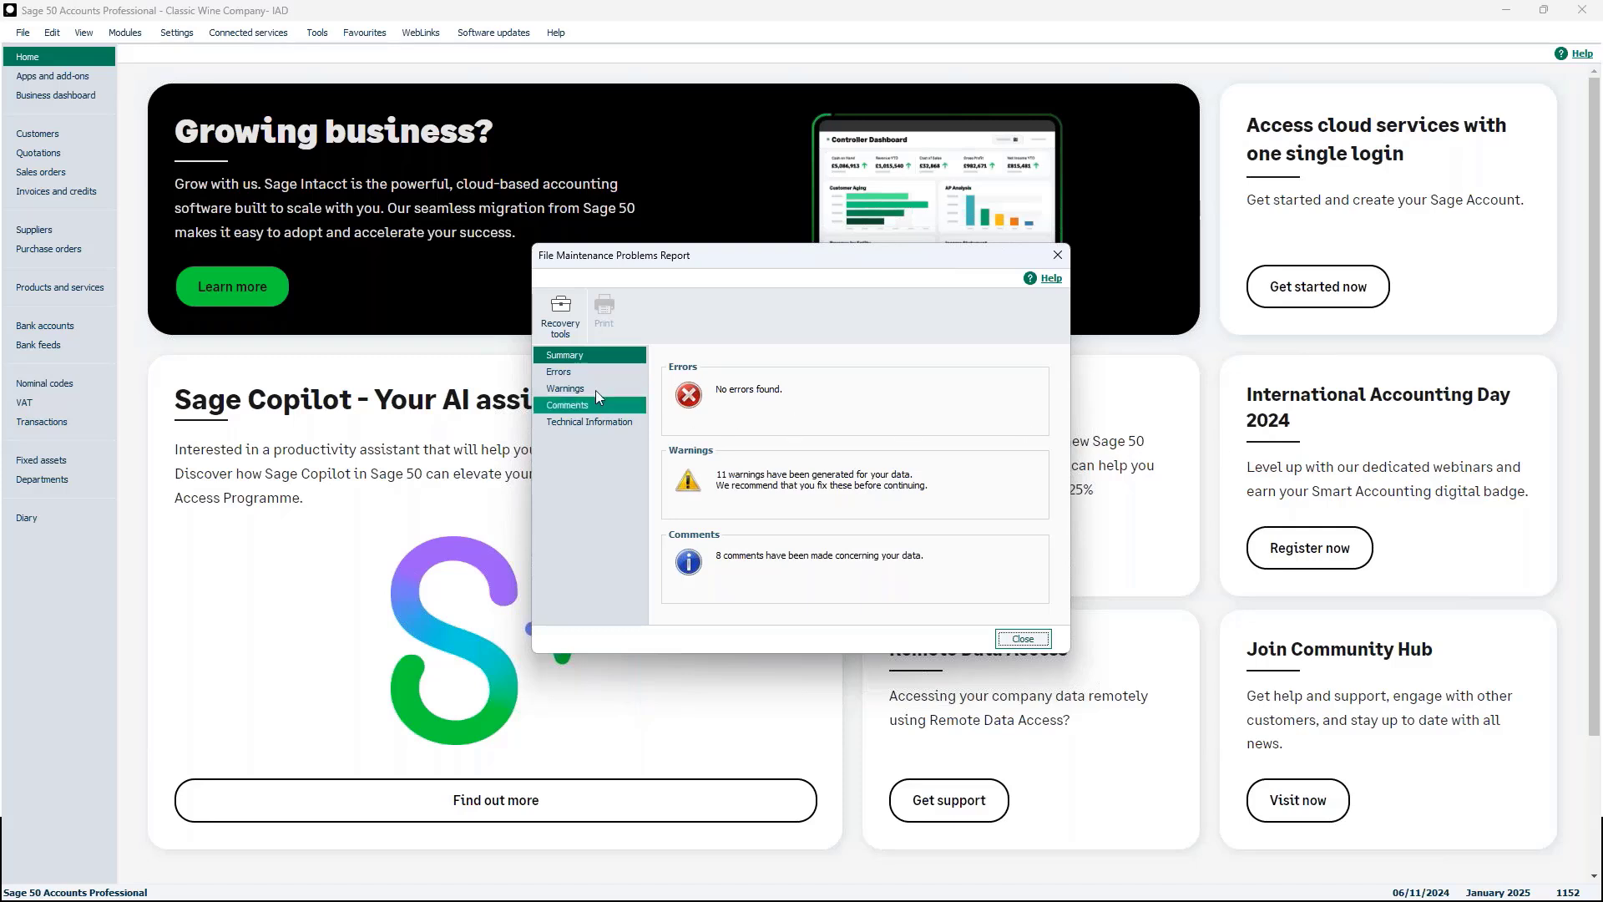
Step: Review the problem report's warnings for stock codes and customer supplier codes, and its comments on transactions dated in the future
click(564, 389)
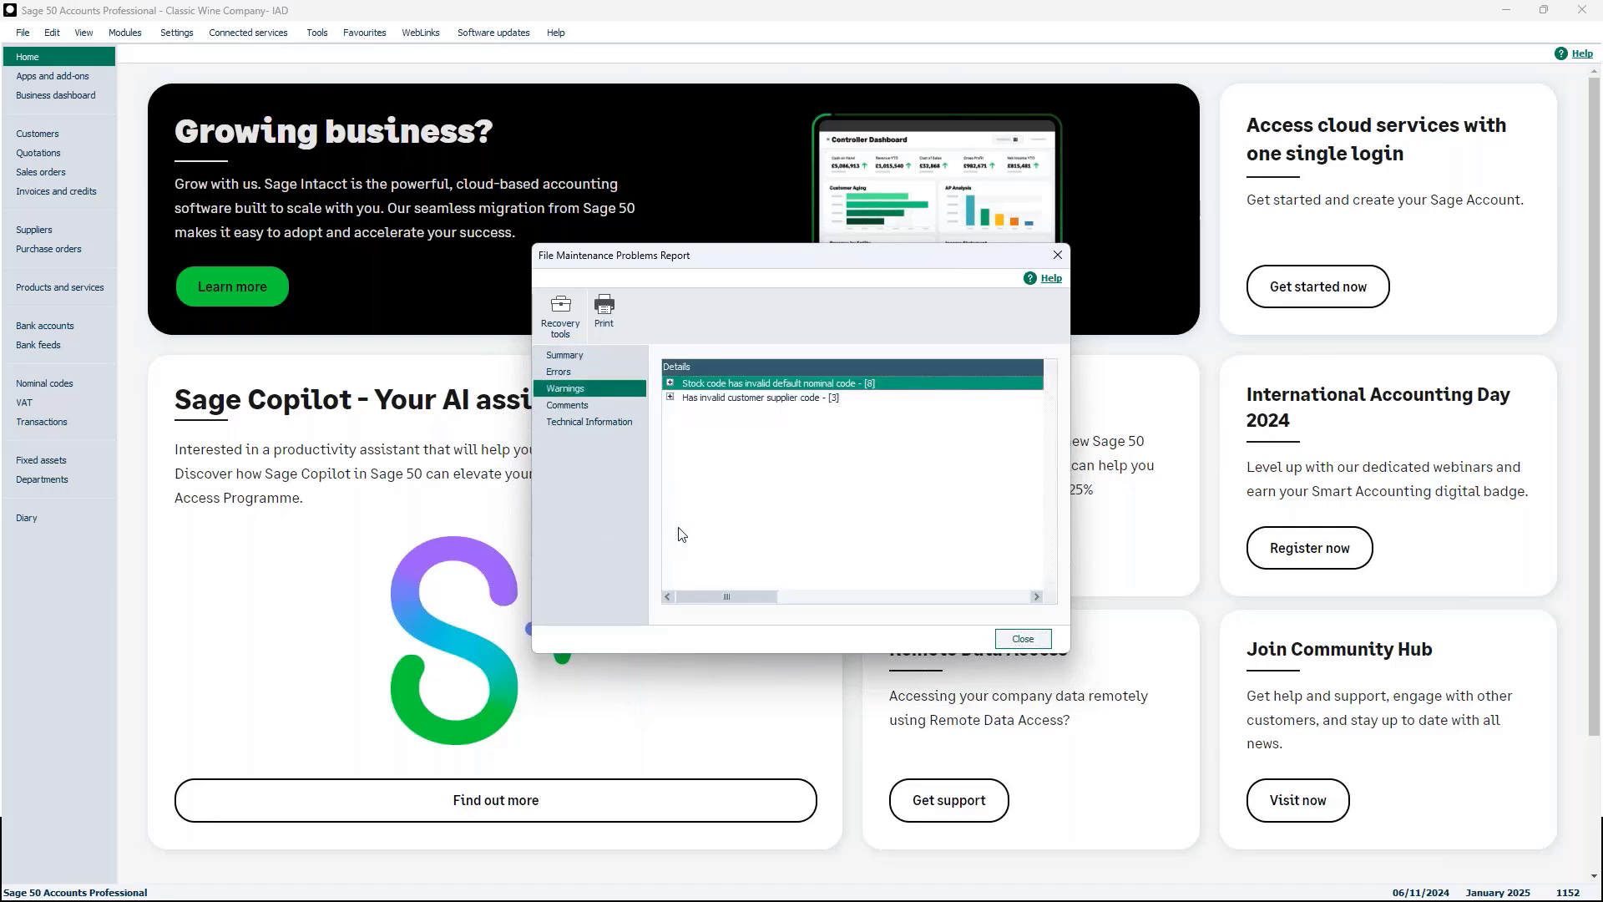
click(669, 383)
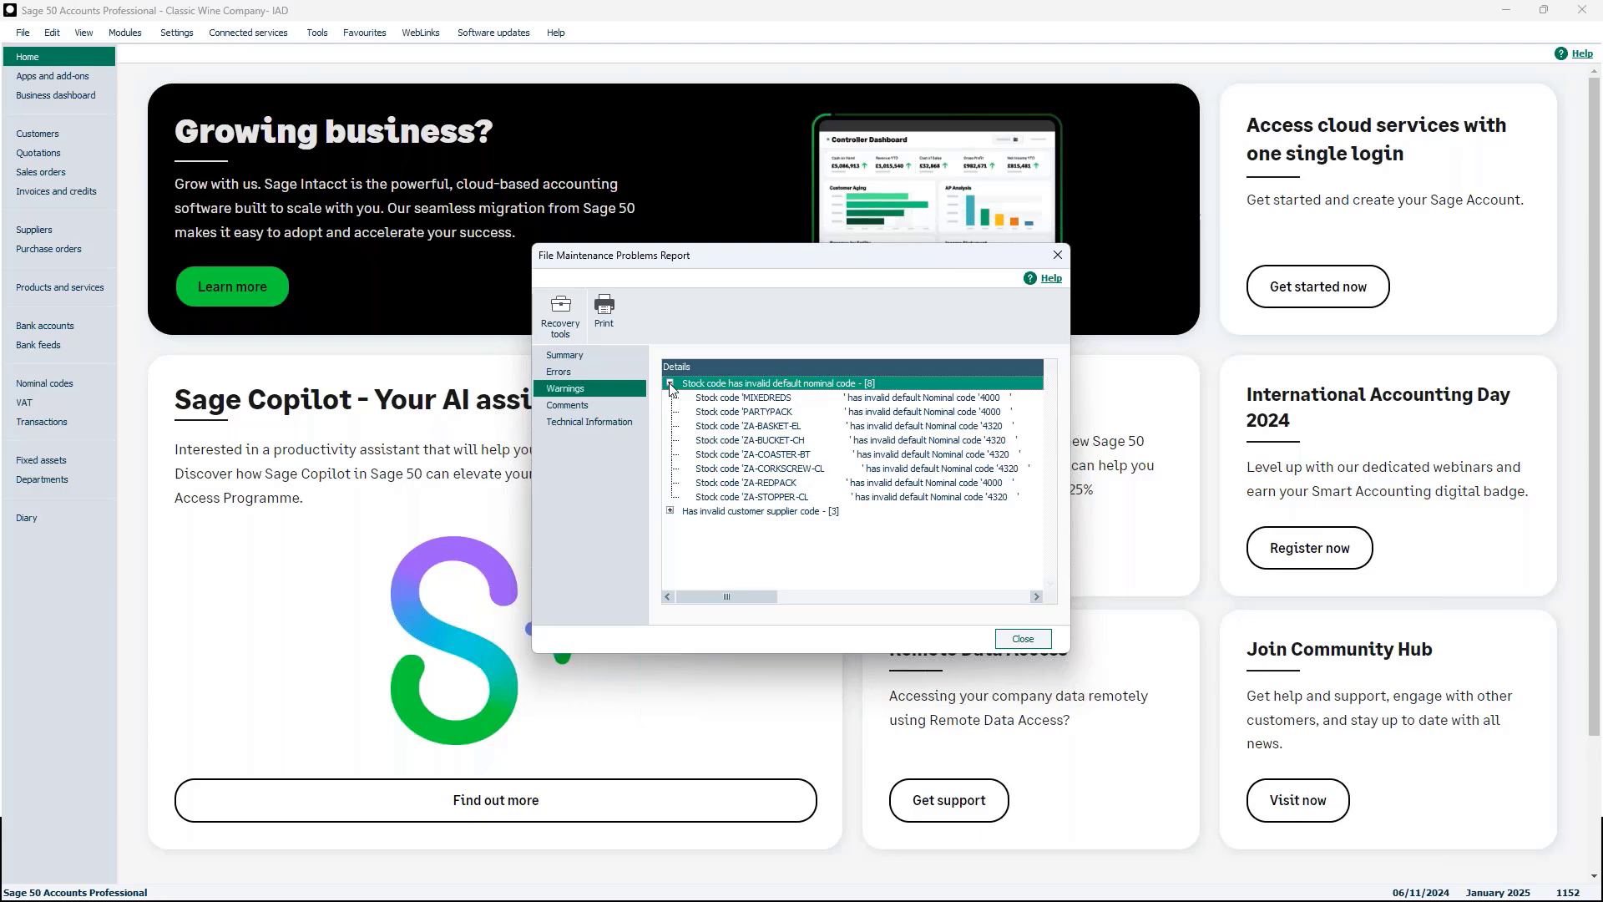
click(670, 511)
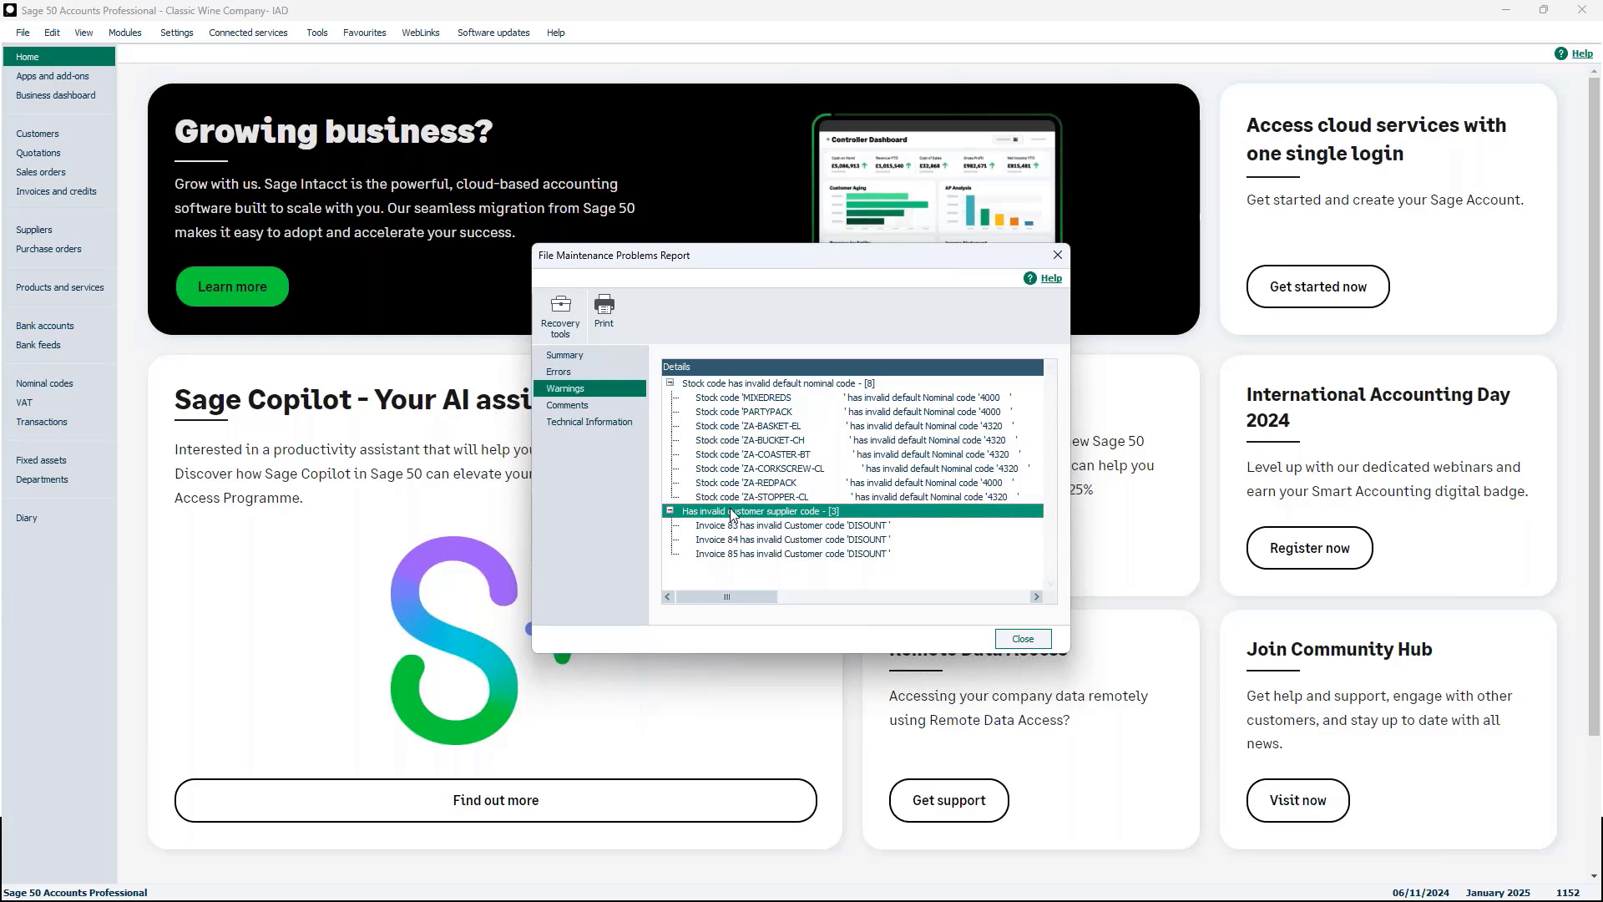
click(584, 408)
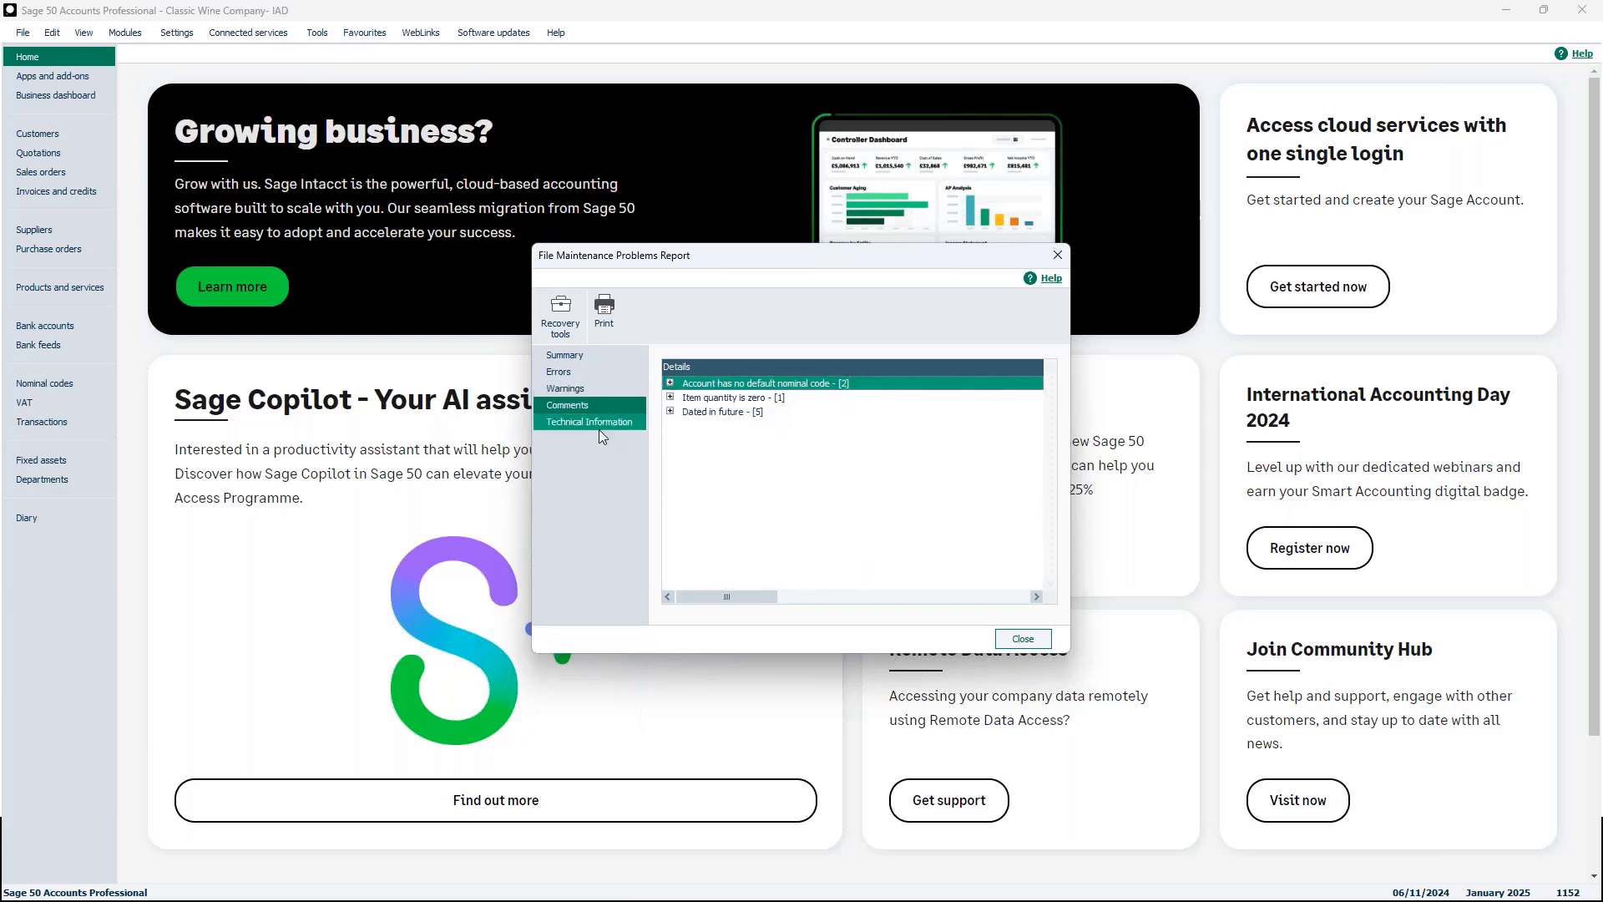
click(670, 412)
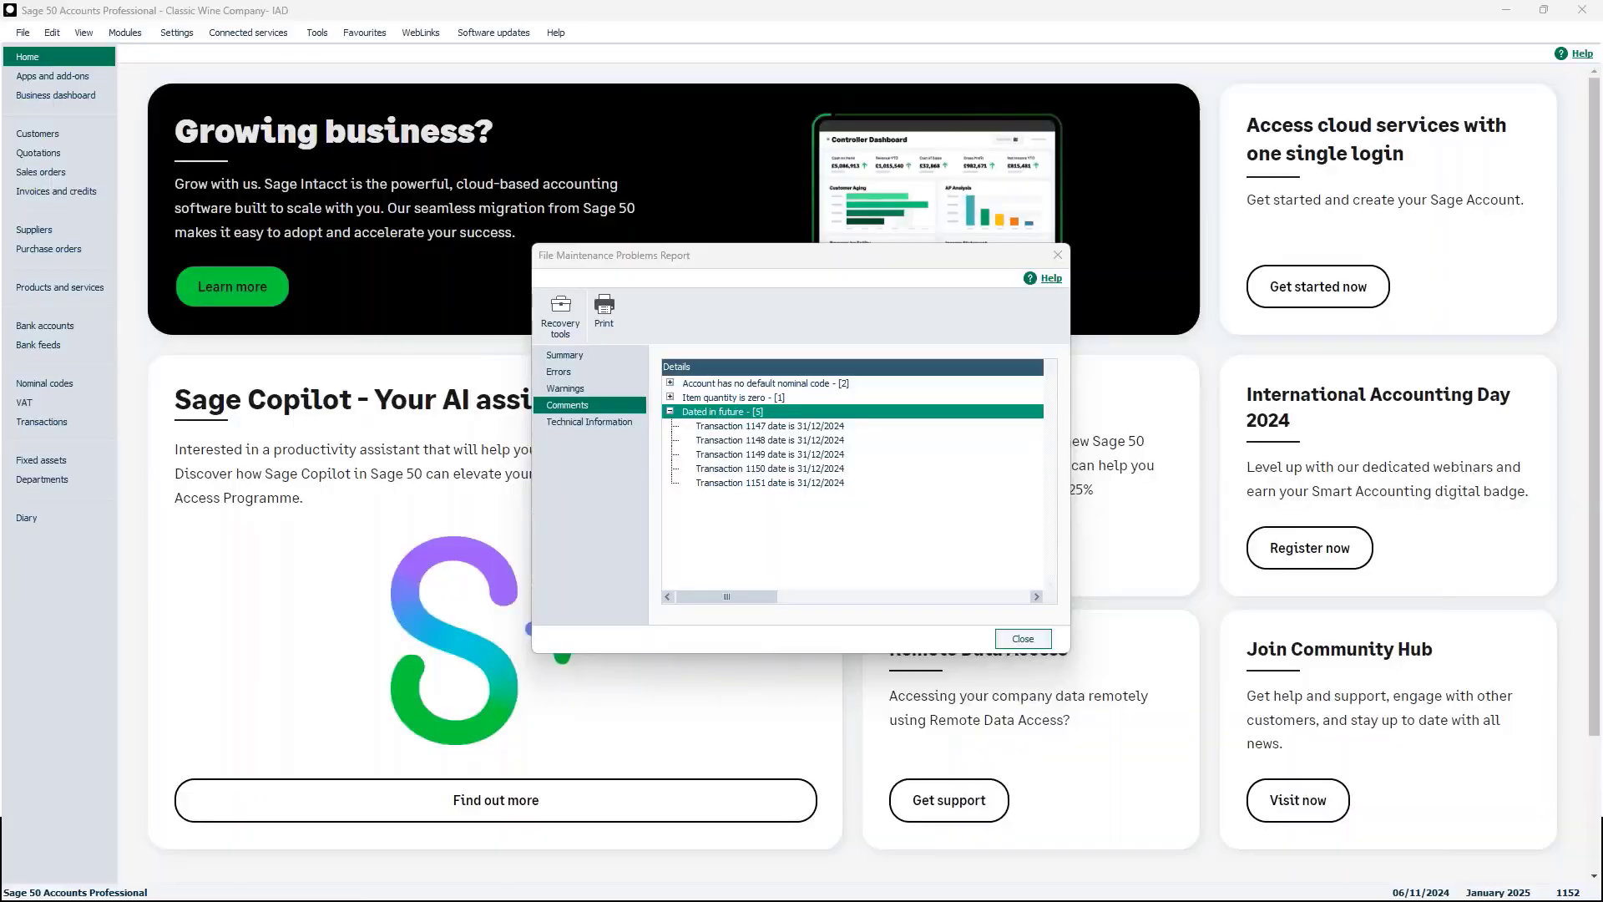
Step: Switch to the browser's A - Z index of Check Data errors and read the fix article for "Account (bank account) balance out by"
drag(1602, 171, 493, 202)
click(1056, 200)
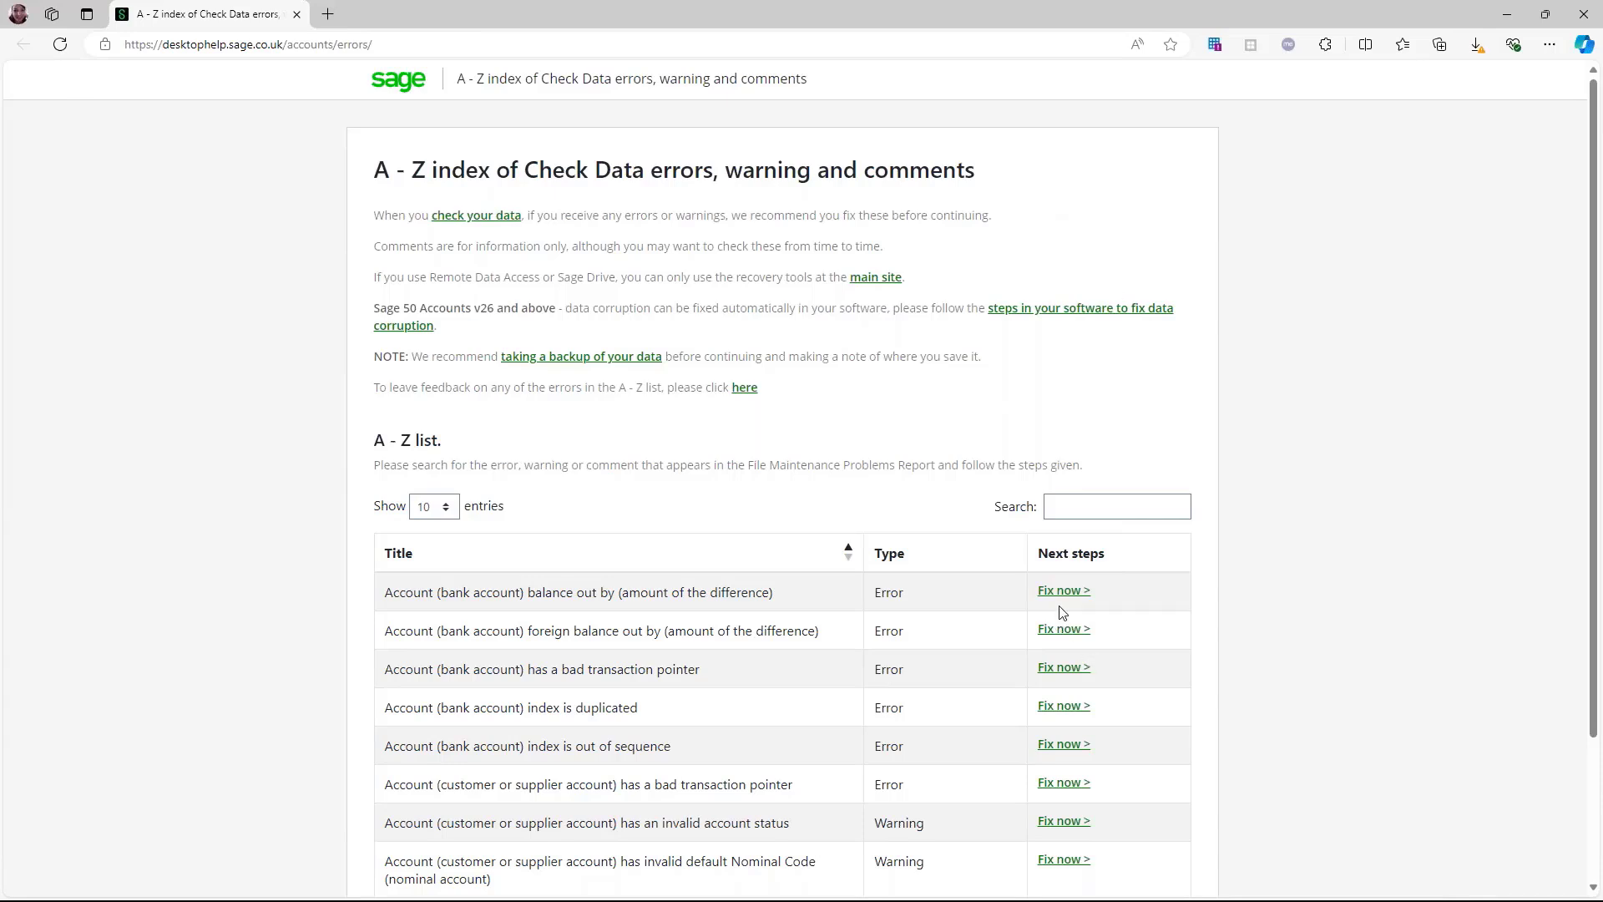
scroll(1066, 642, down, 1)
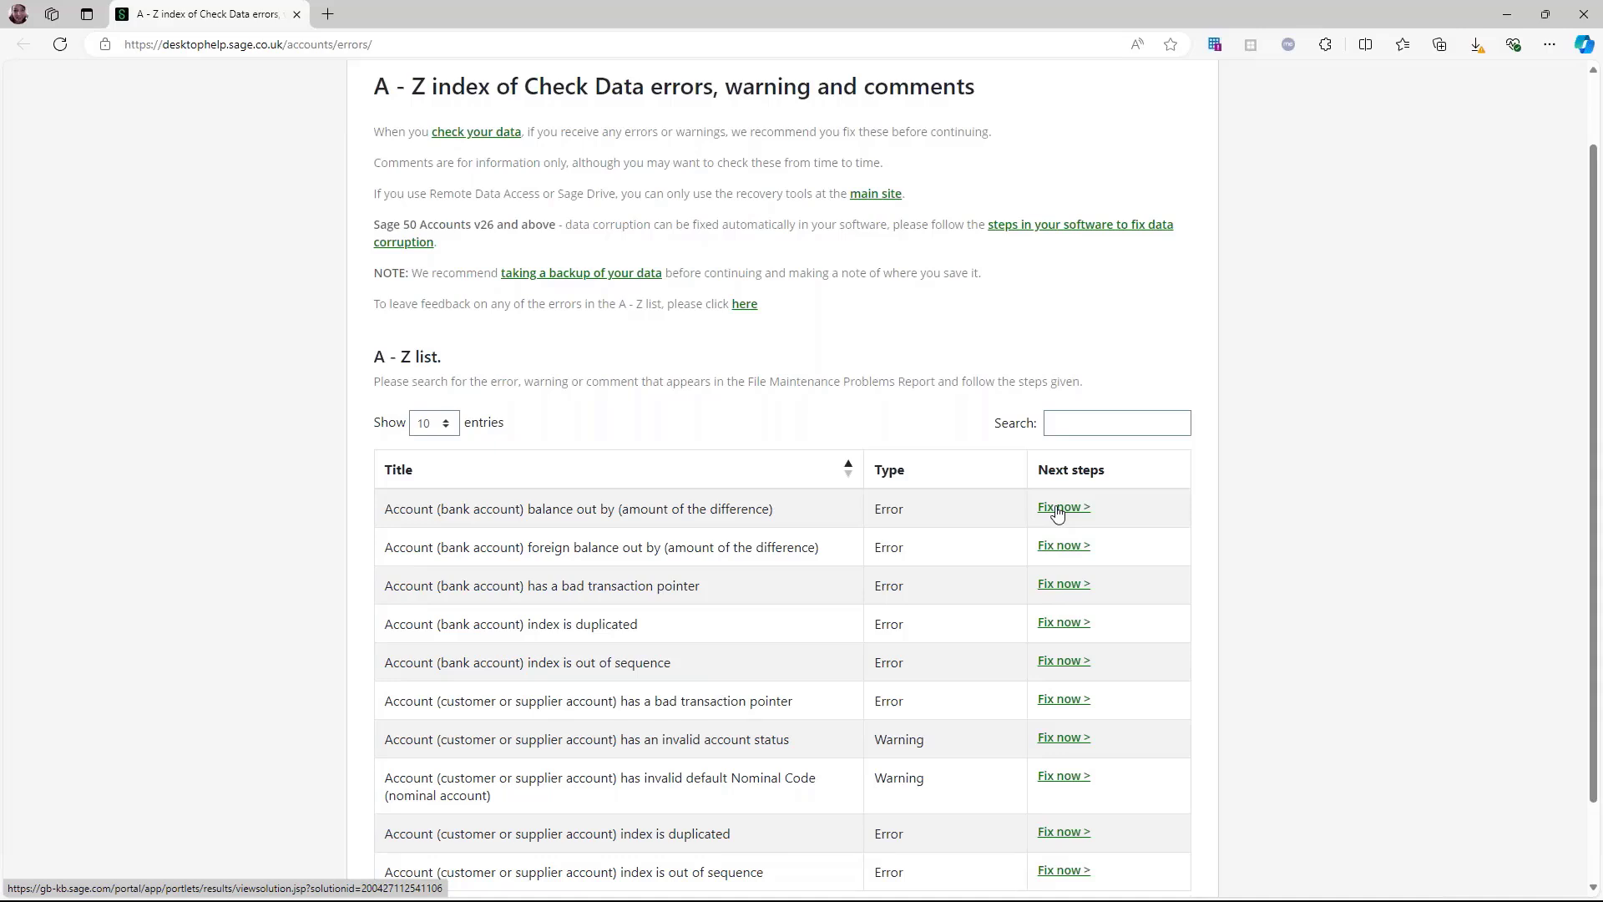
click(1062, 510)
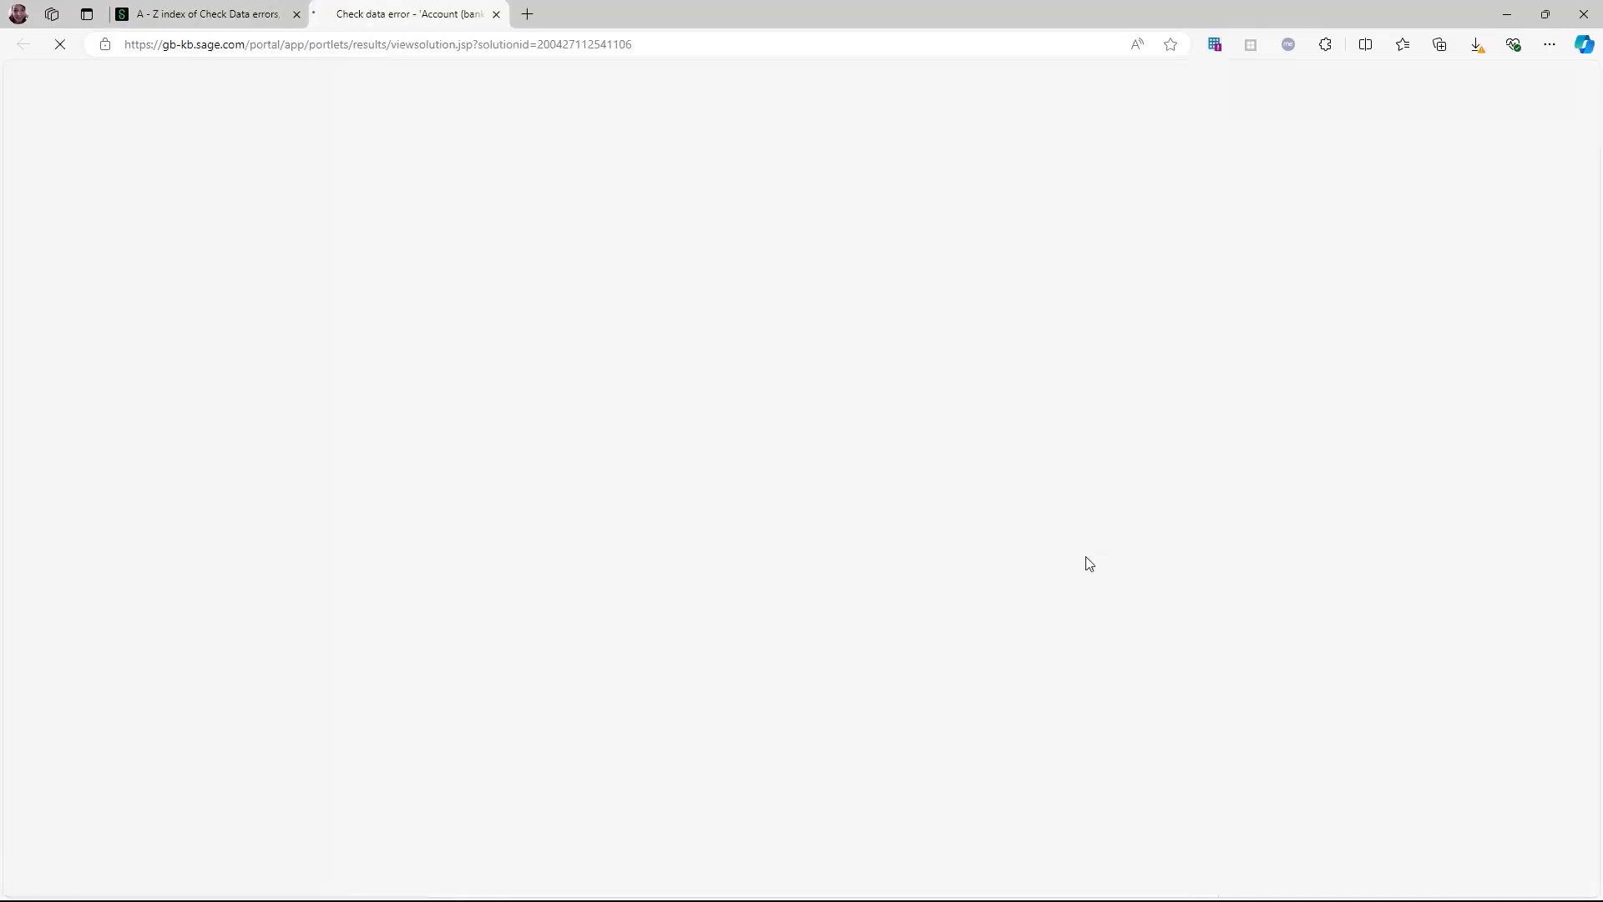
scroll(1135, 419, down, 3)
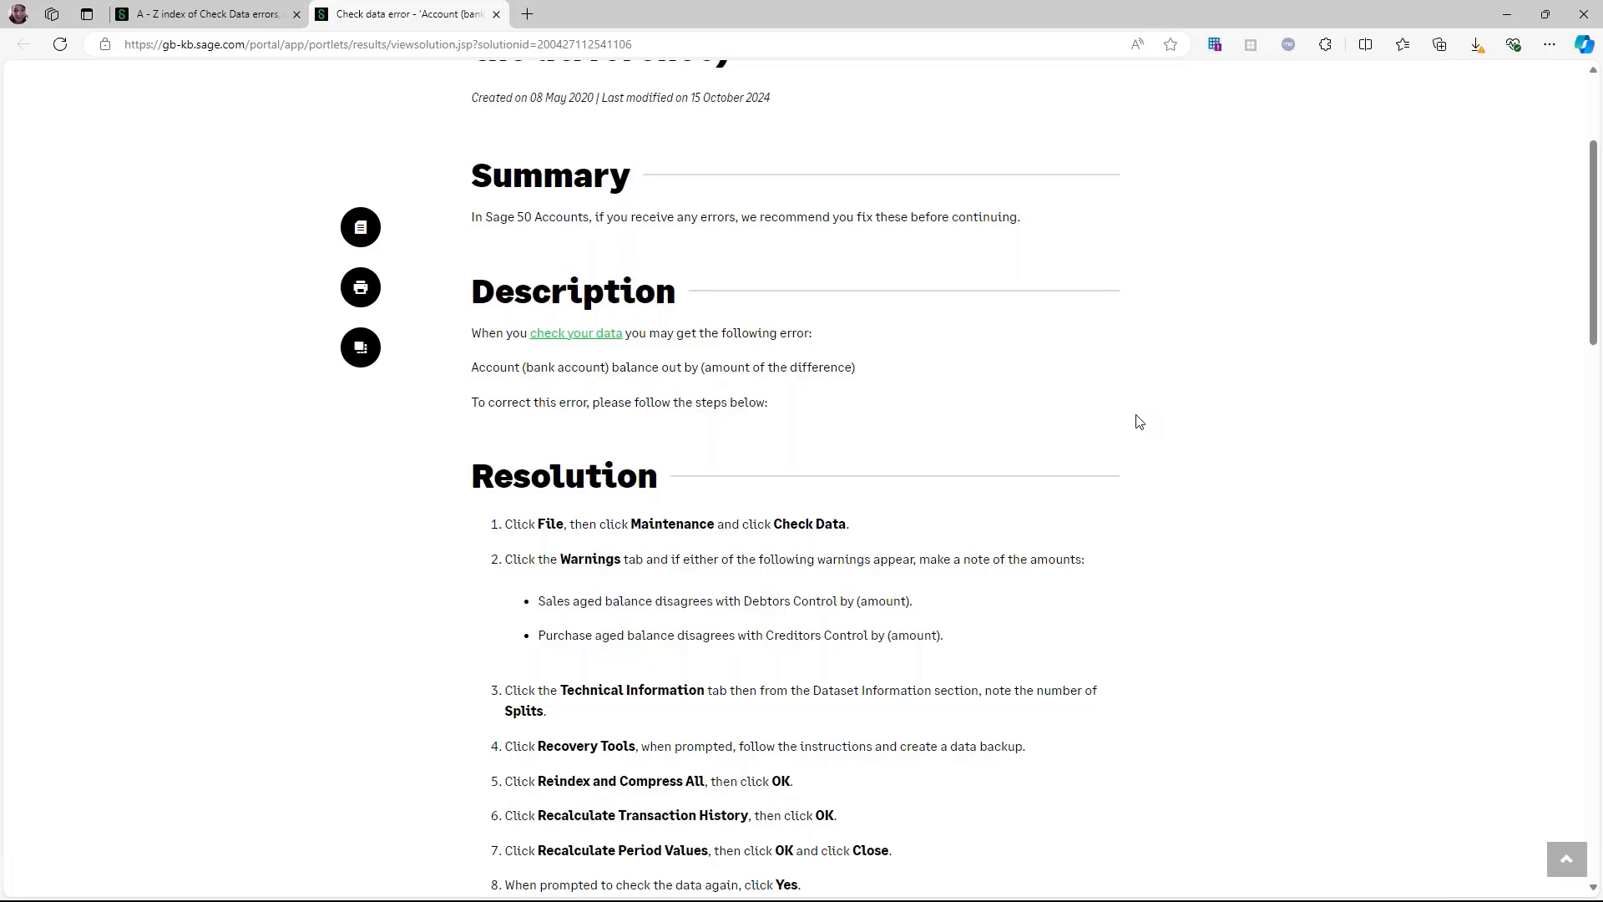
Step: Return to the A - Z index page and switch to the PowerPoint slide show
click(225, 25)
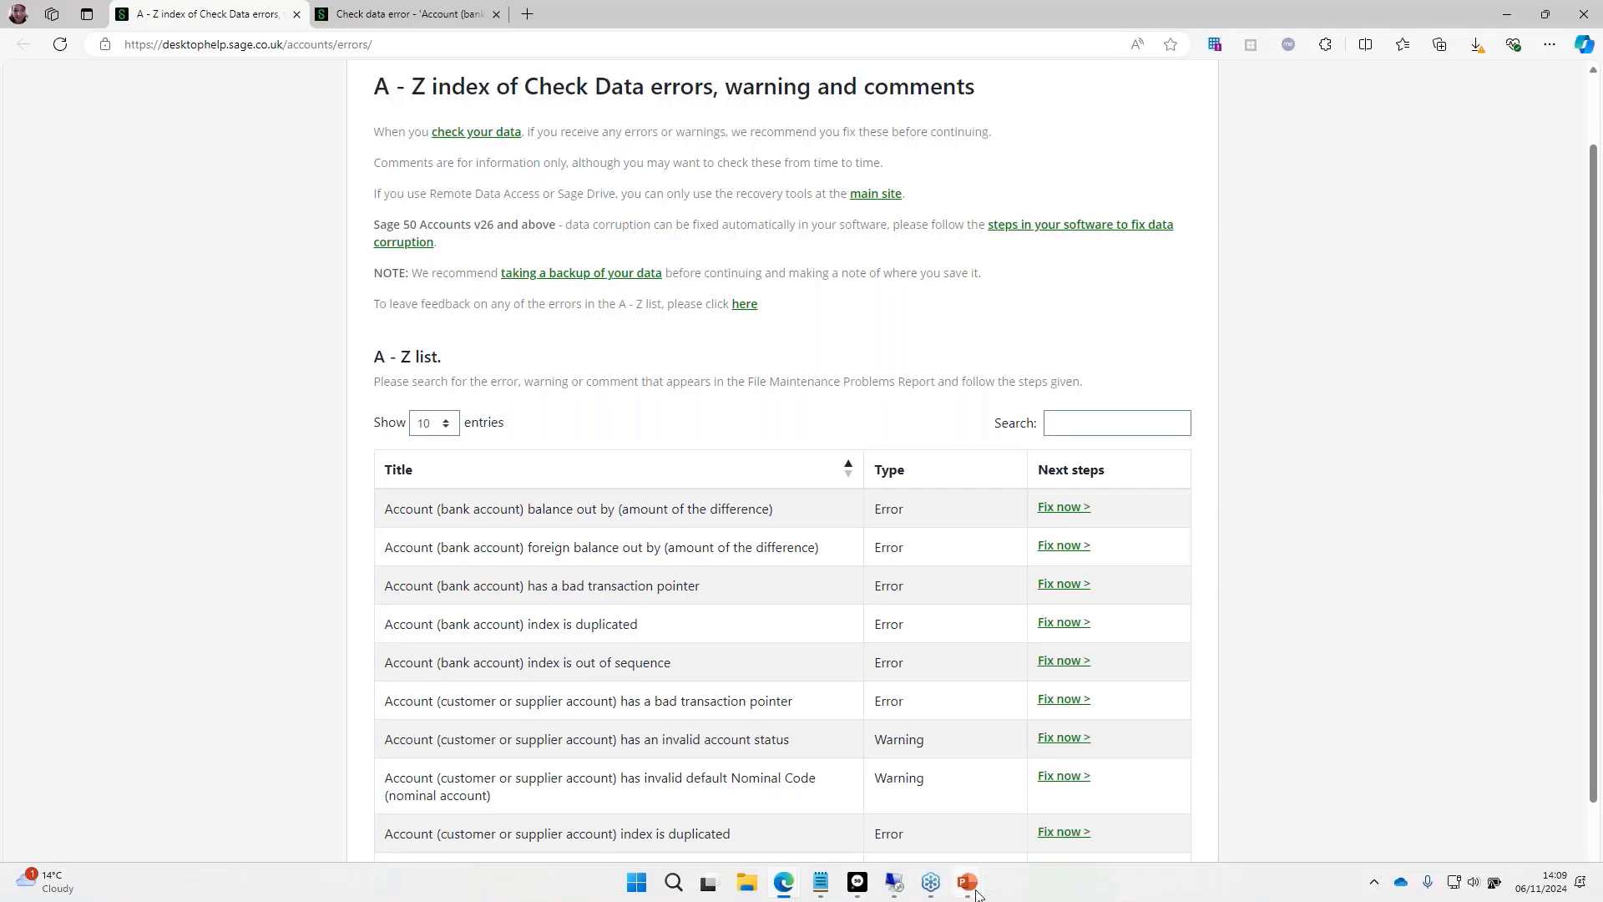
mouse_move(969, 884)
click(1001, 825)
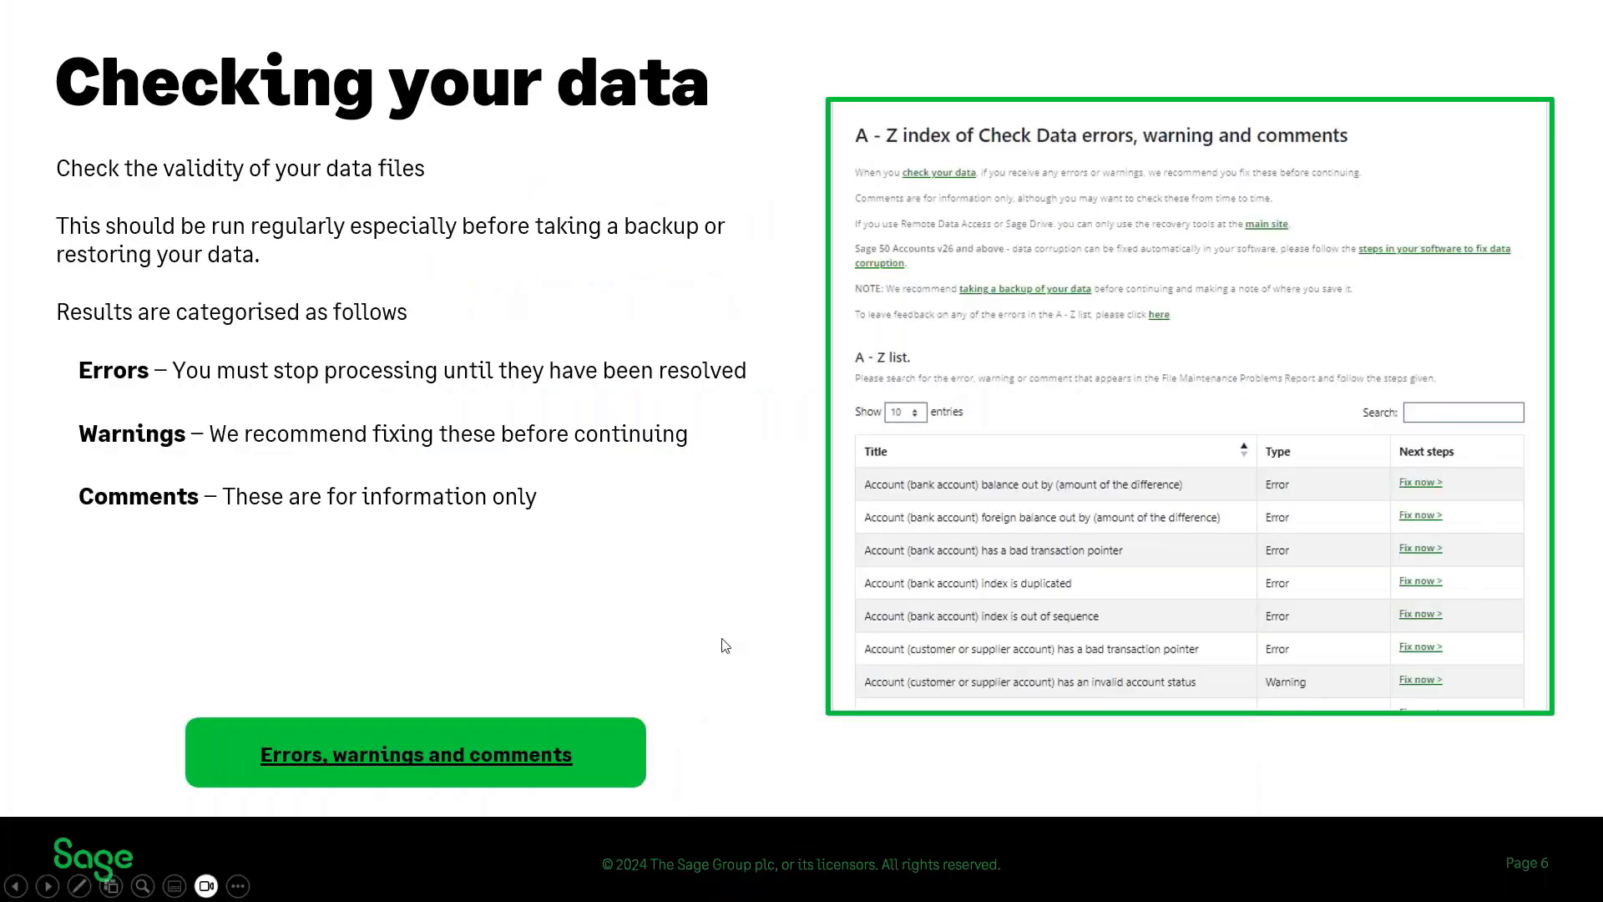
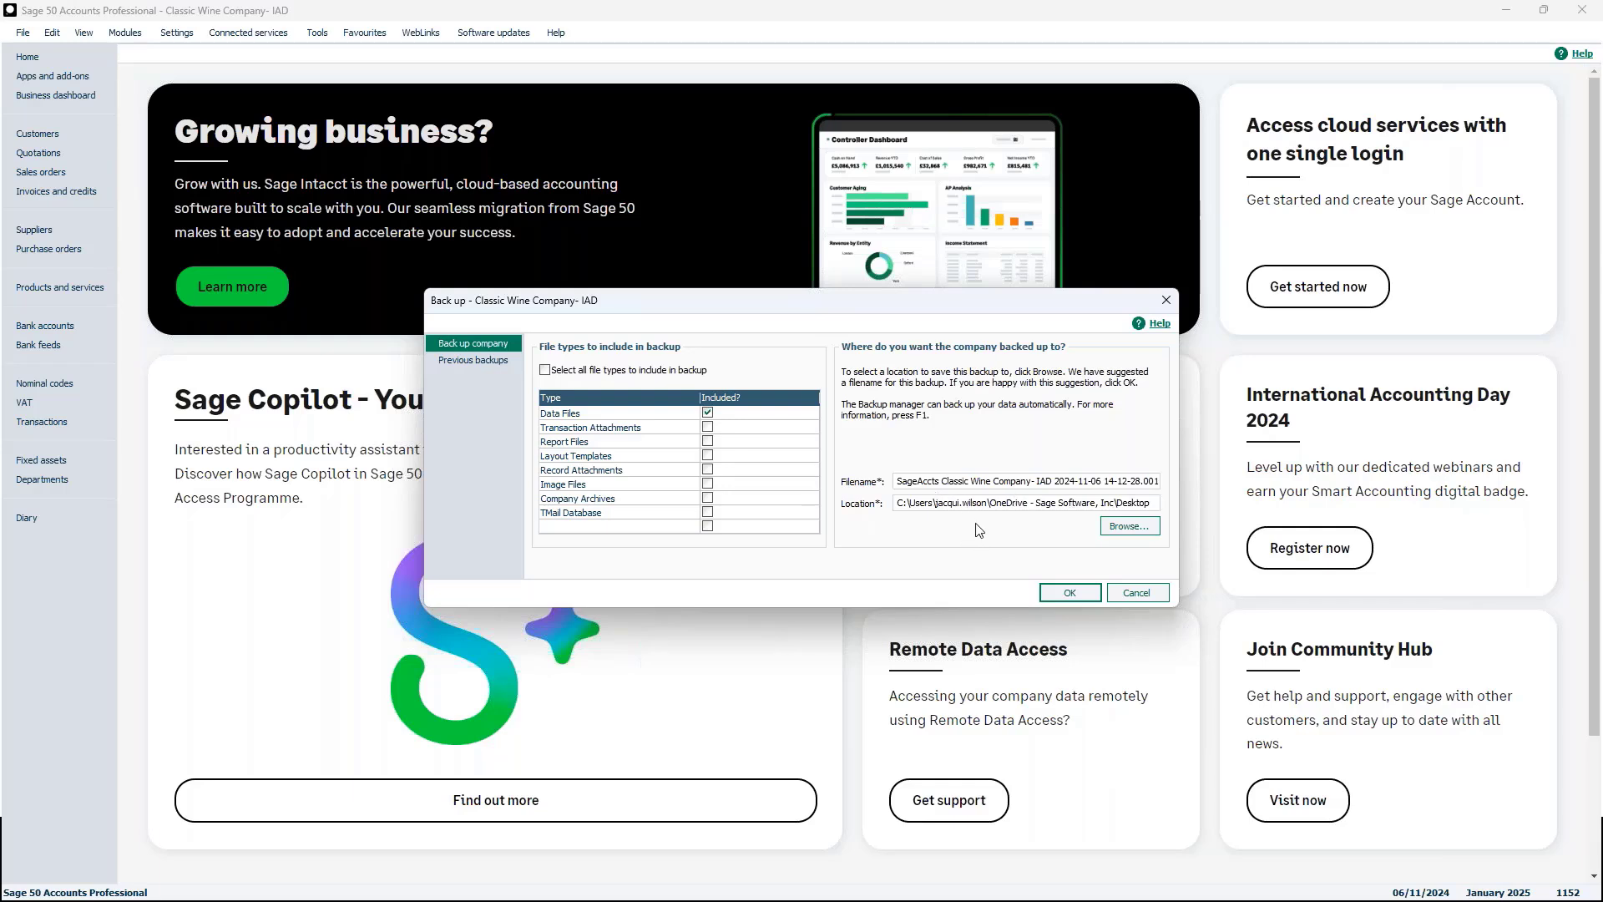
Step: Dismiss the company backup window without backing up and open the backup manager for scheduled backups
click(1136, 595)
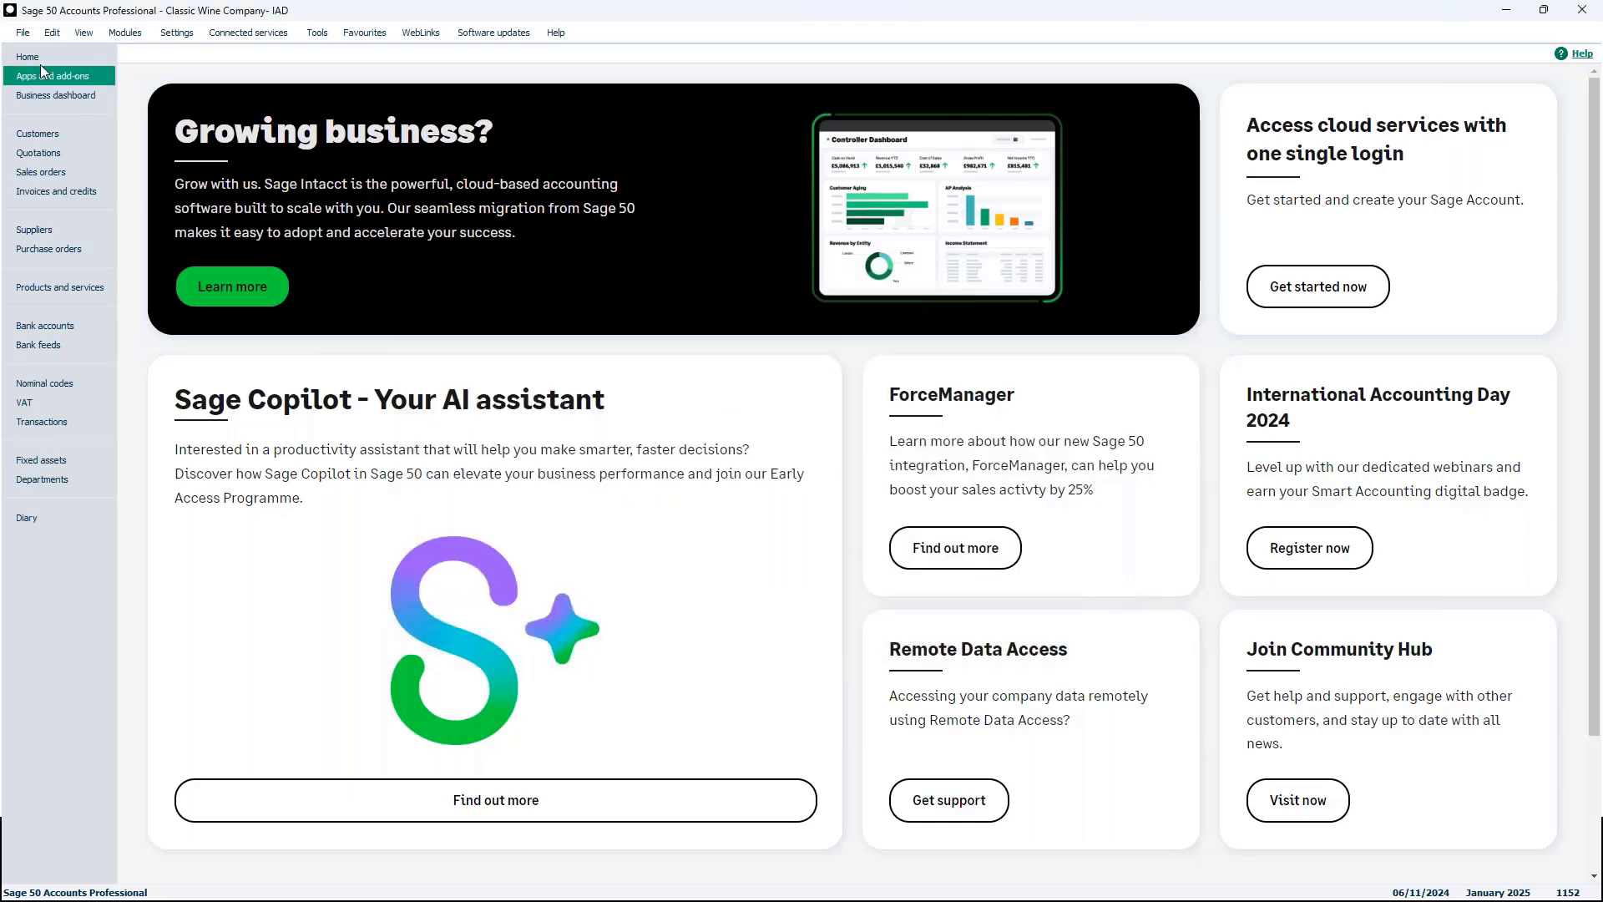
click(23, 33)
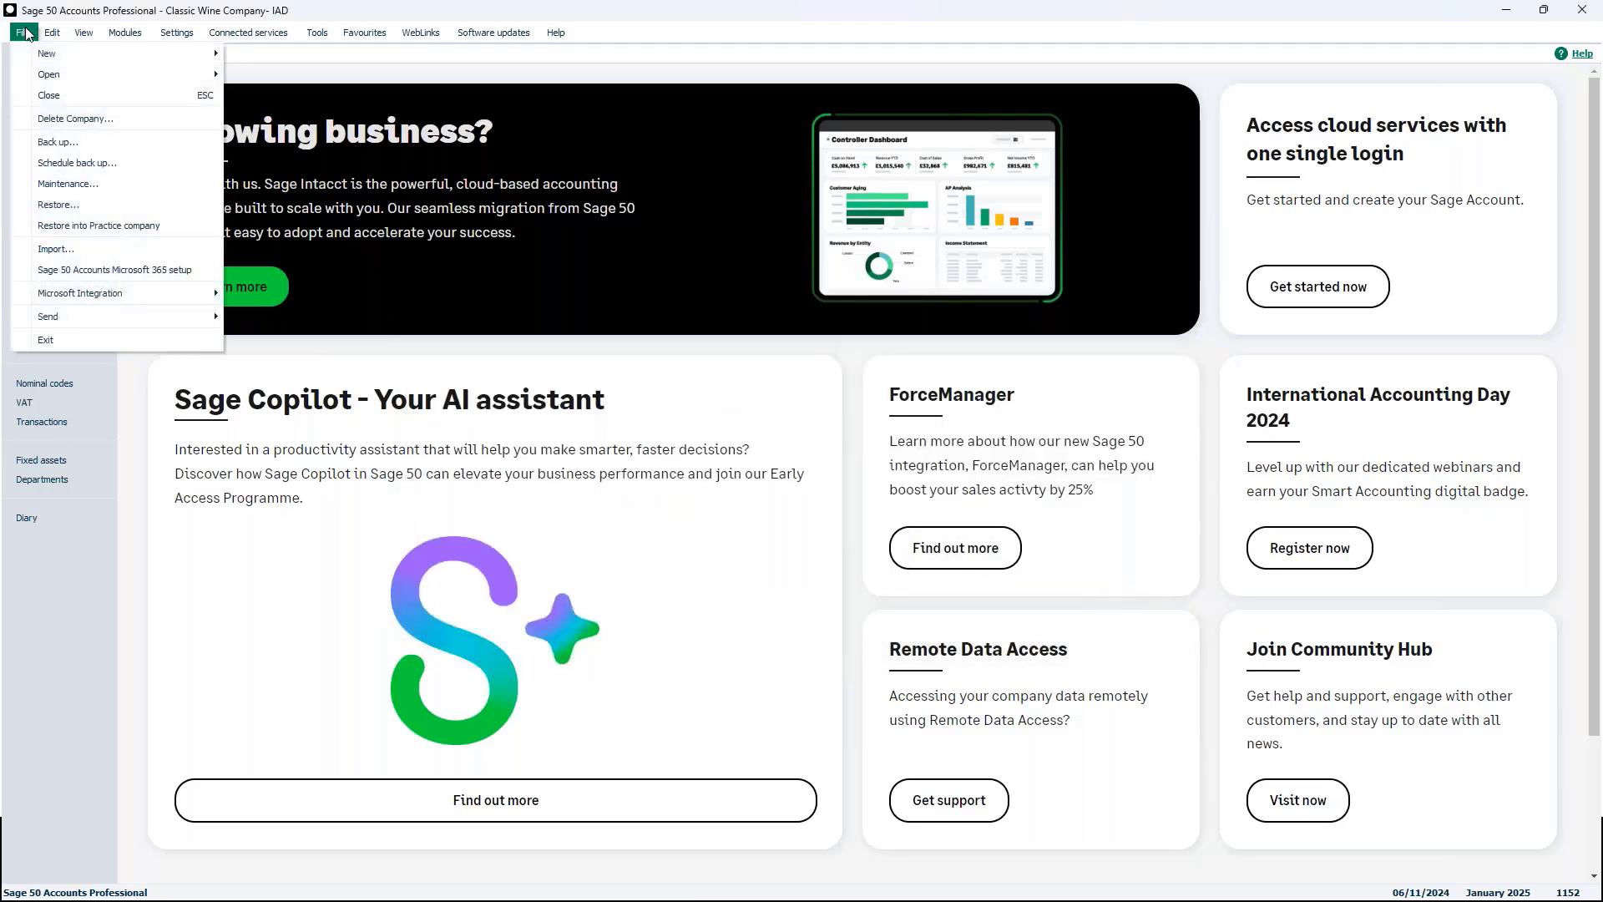
click(69, 173)
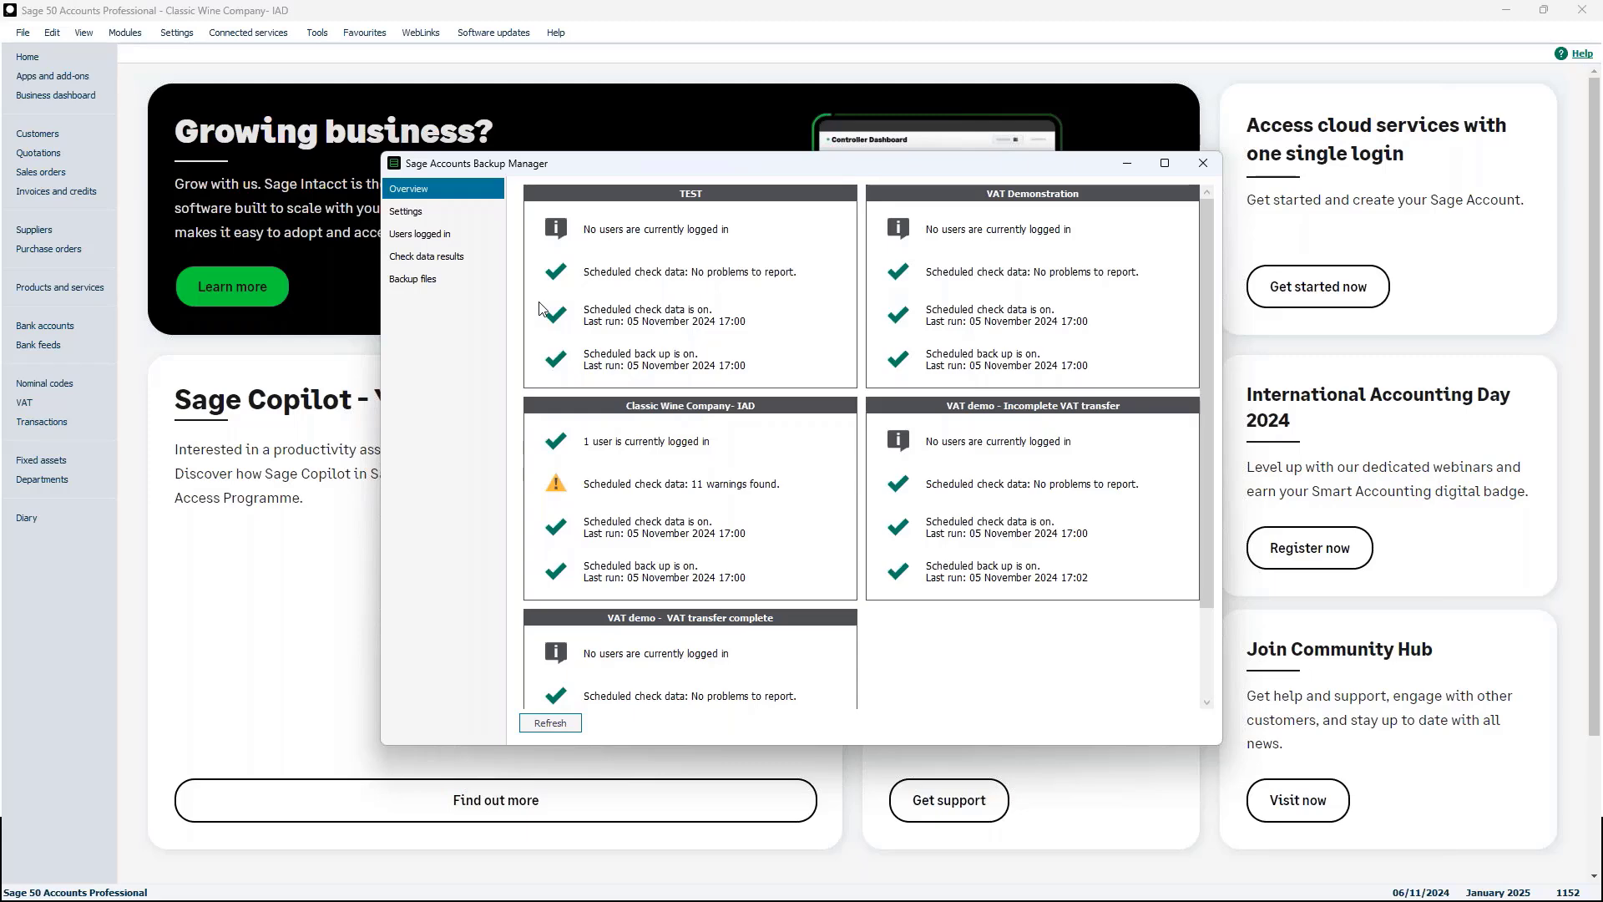
Step: Open the backup manager's settings and view the available times for the once-per-day schedule
click(435, 215)
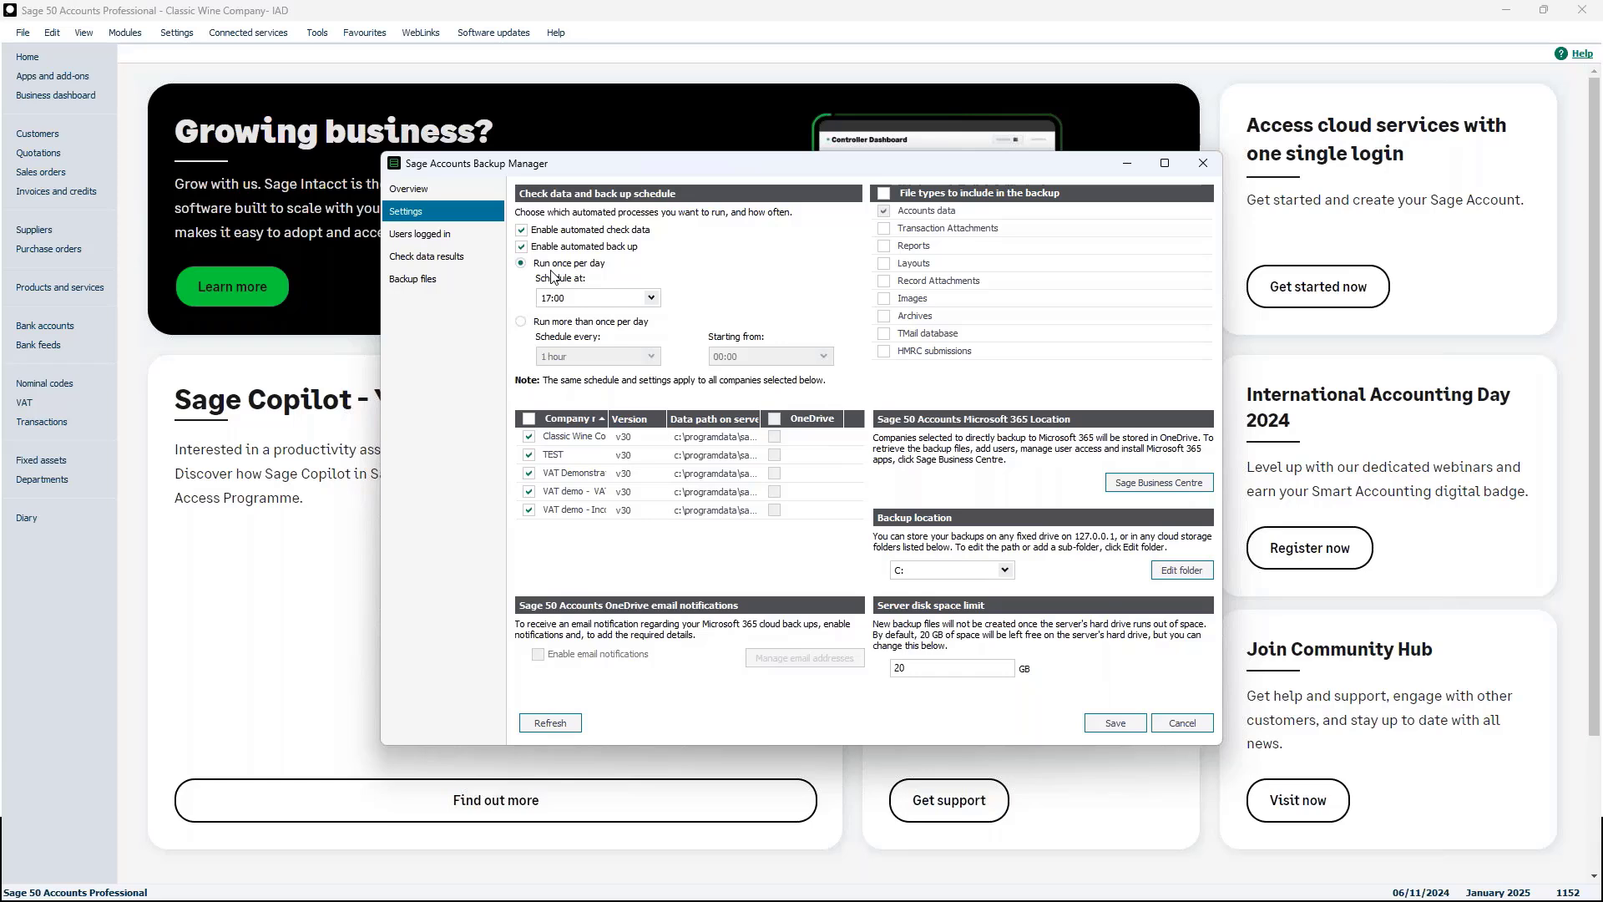
click(651, 298)
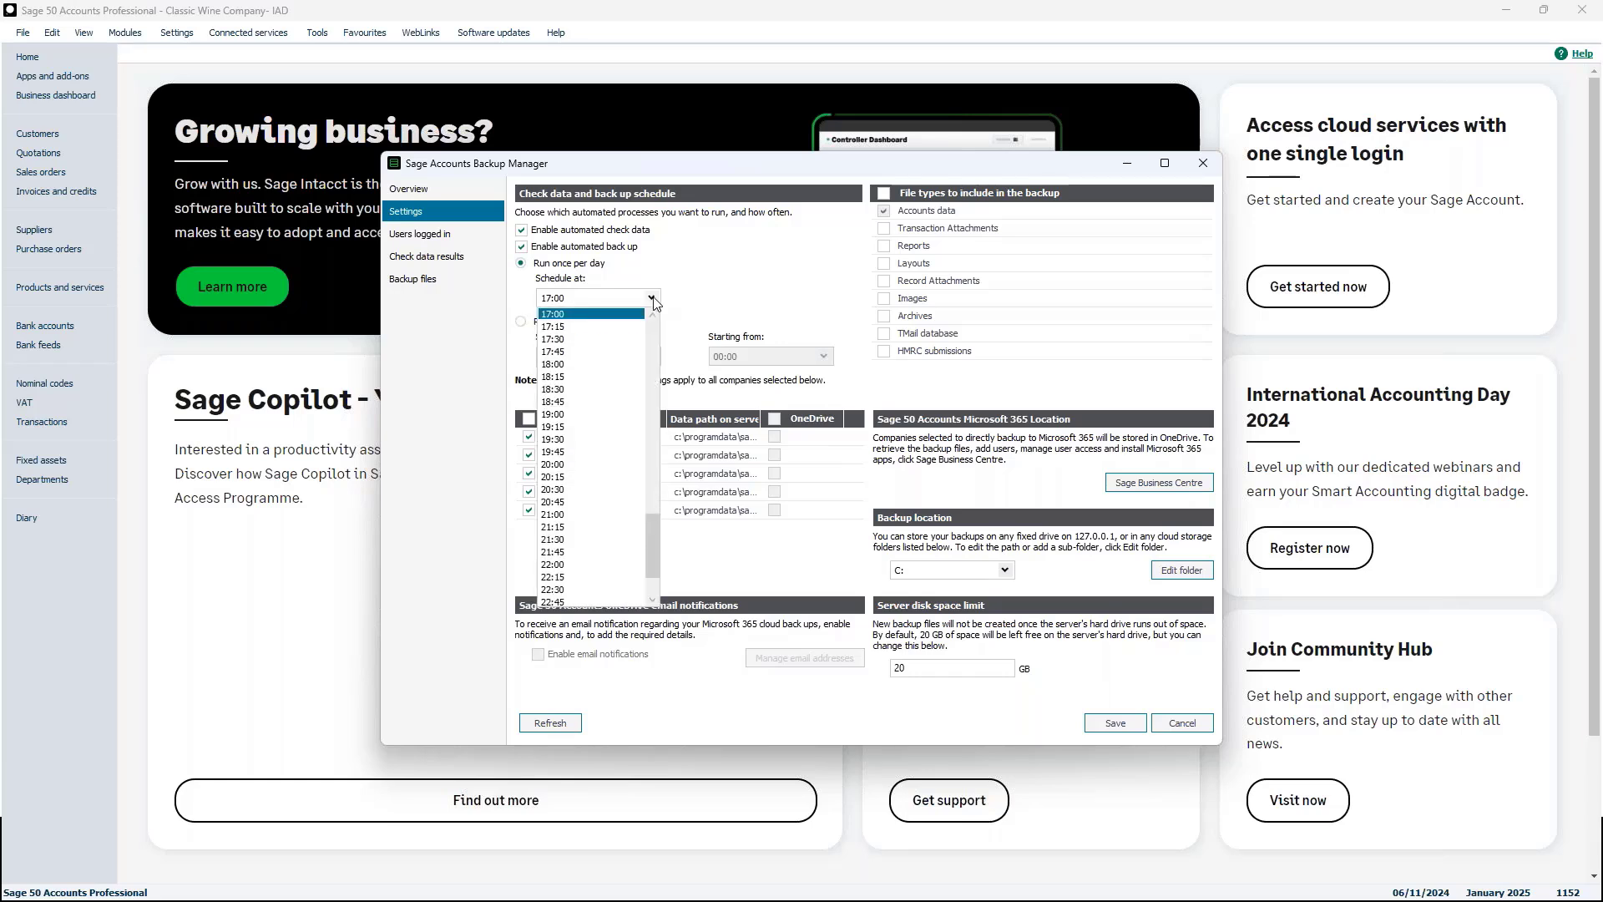
click(746, 284)
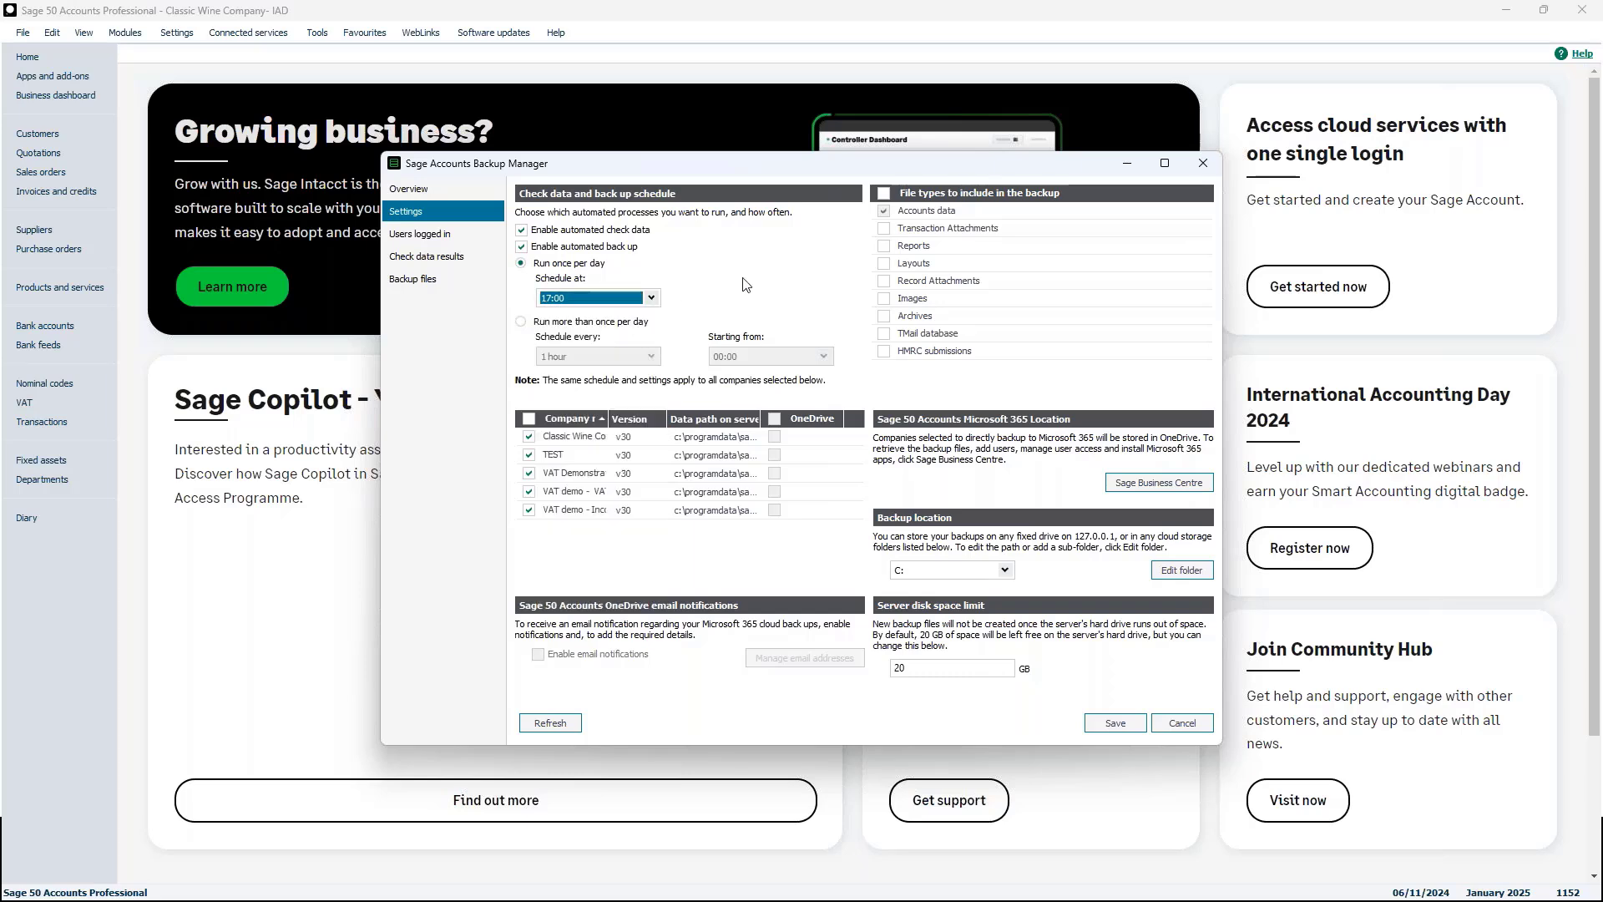
Step: Set automated checks and backups to run more than once per day, and view the interval and backup location options
click(521, 324)
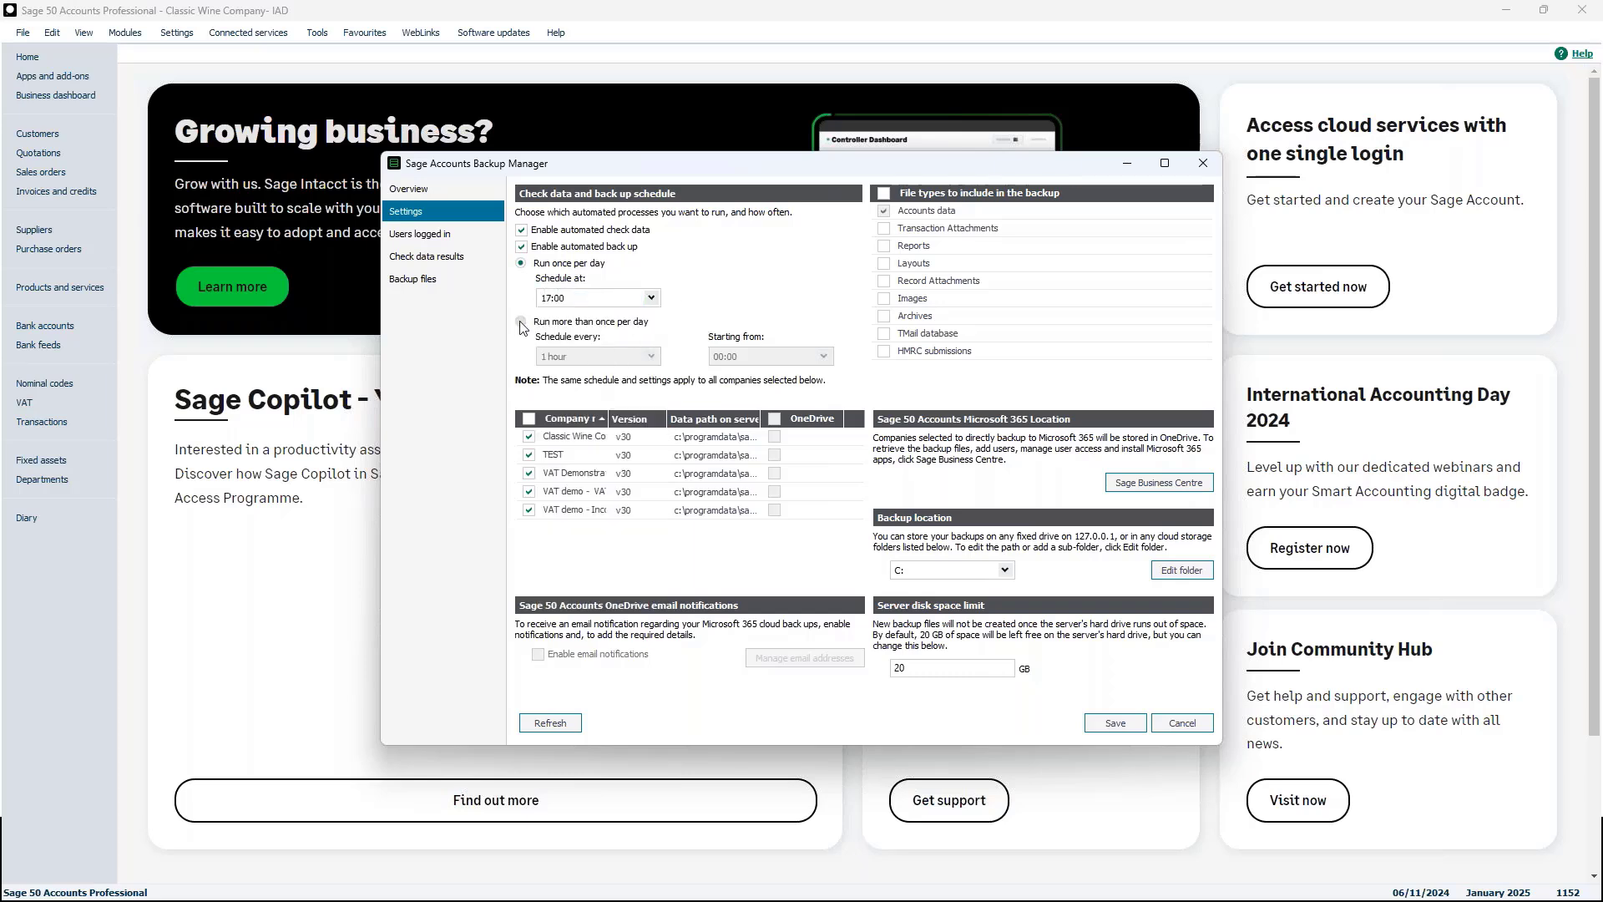
click(652, 357)
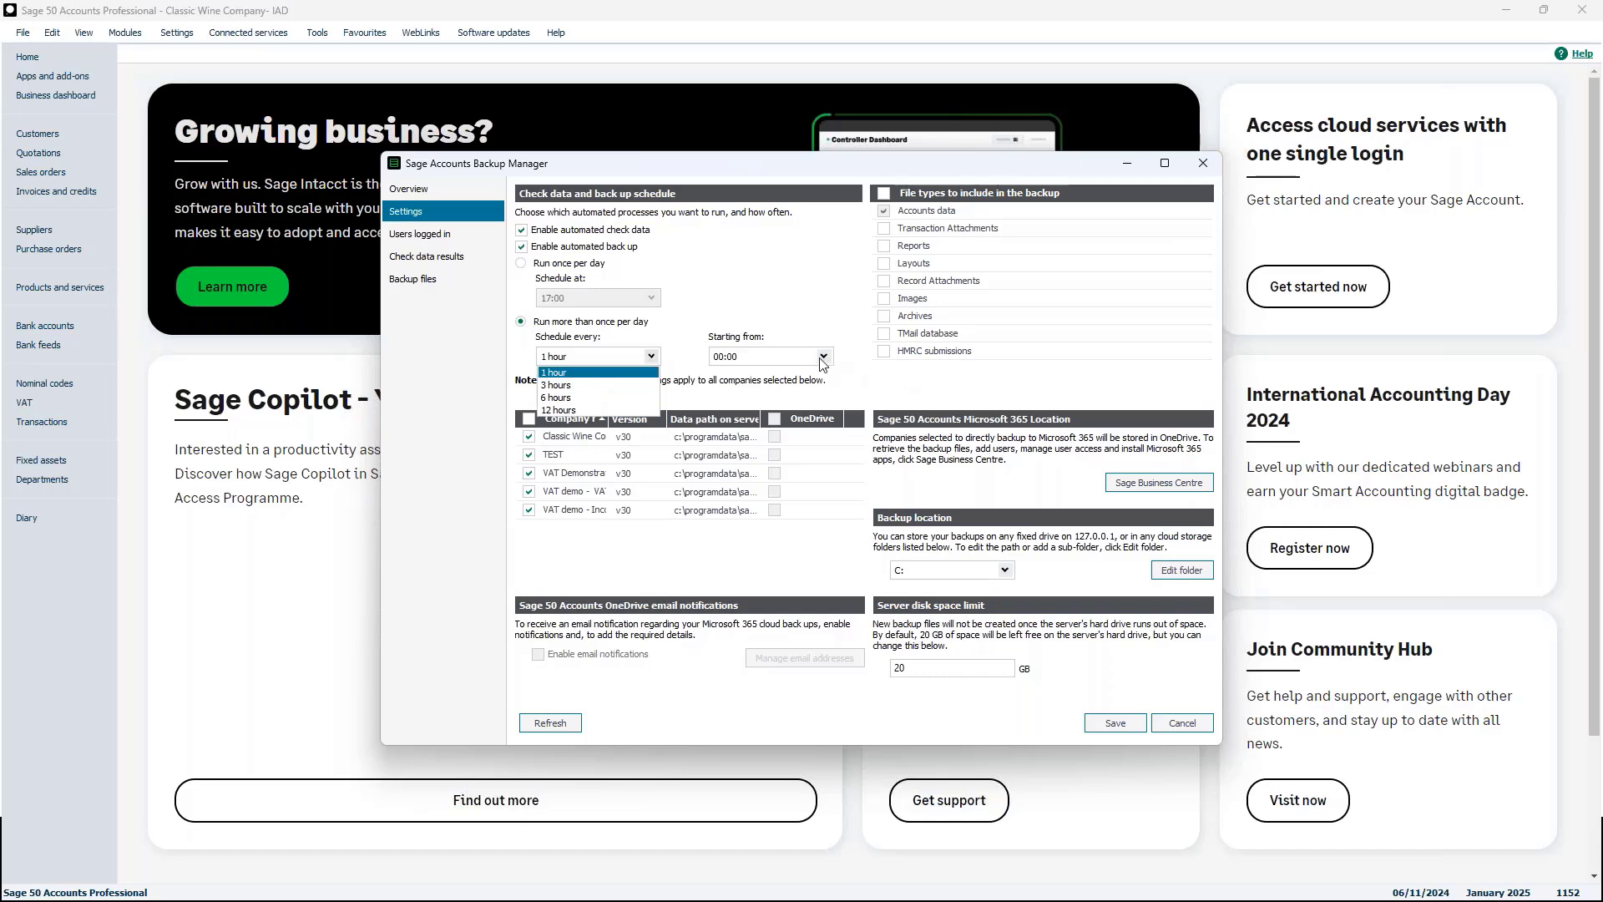
click(794, 283)
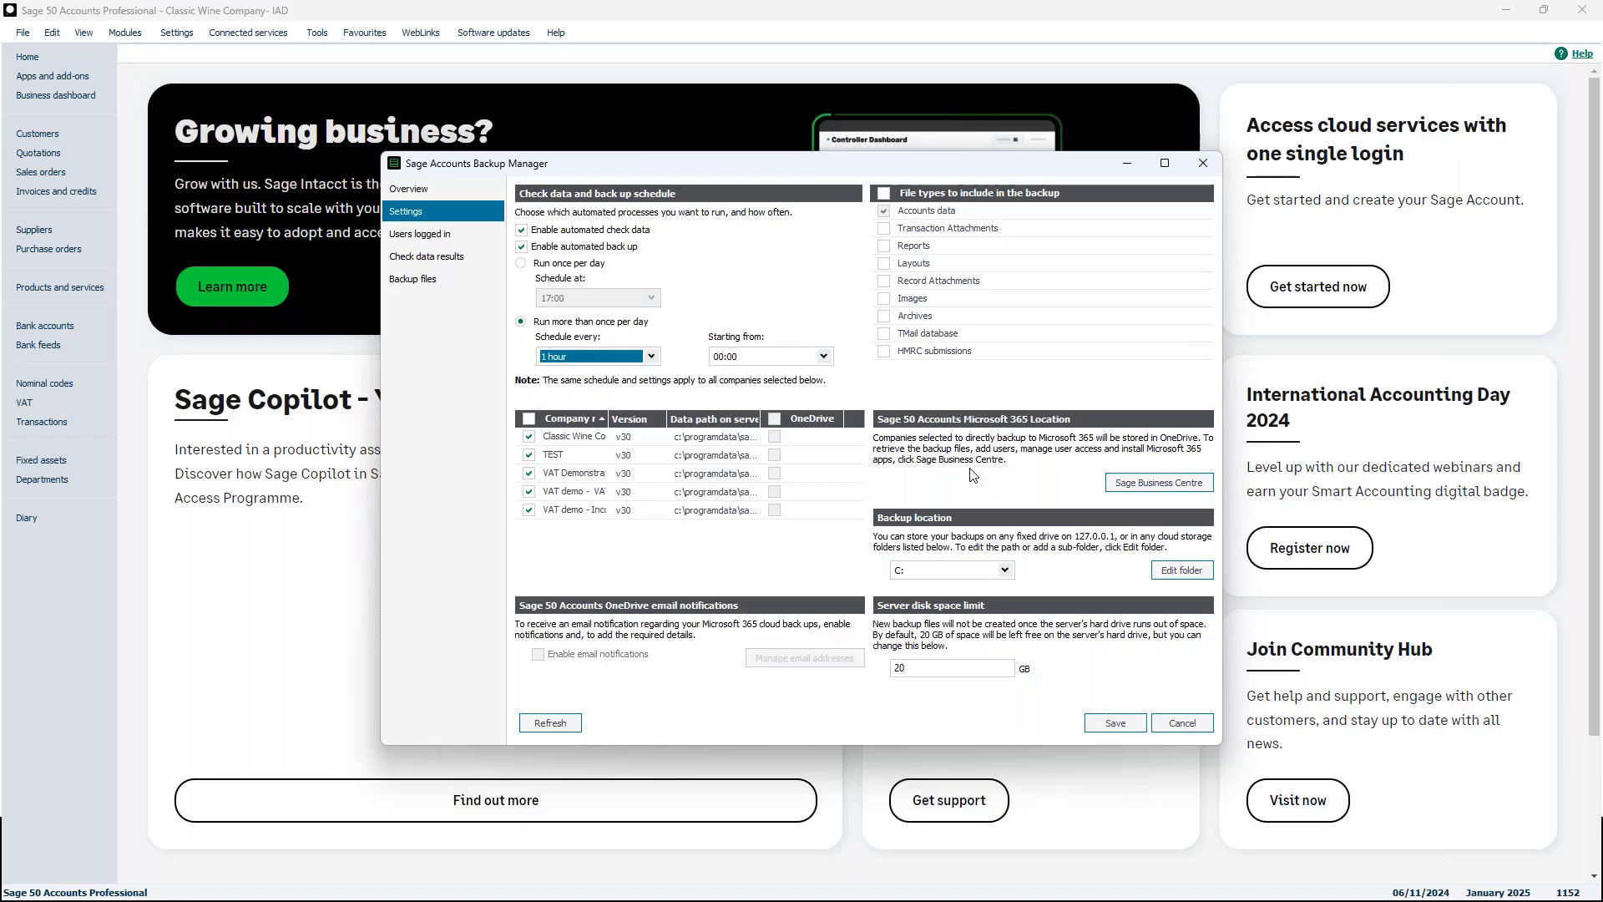
click(1004, 570)
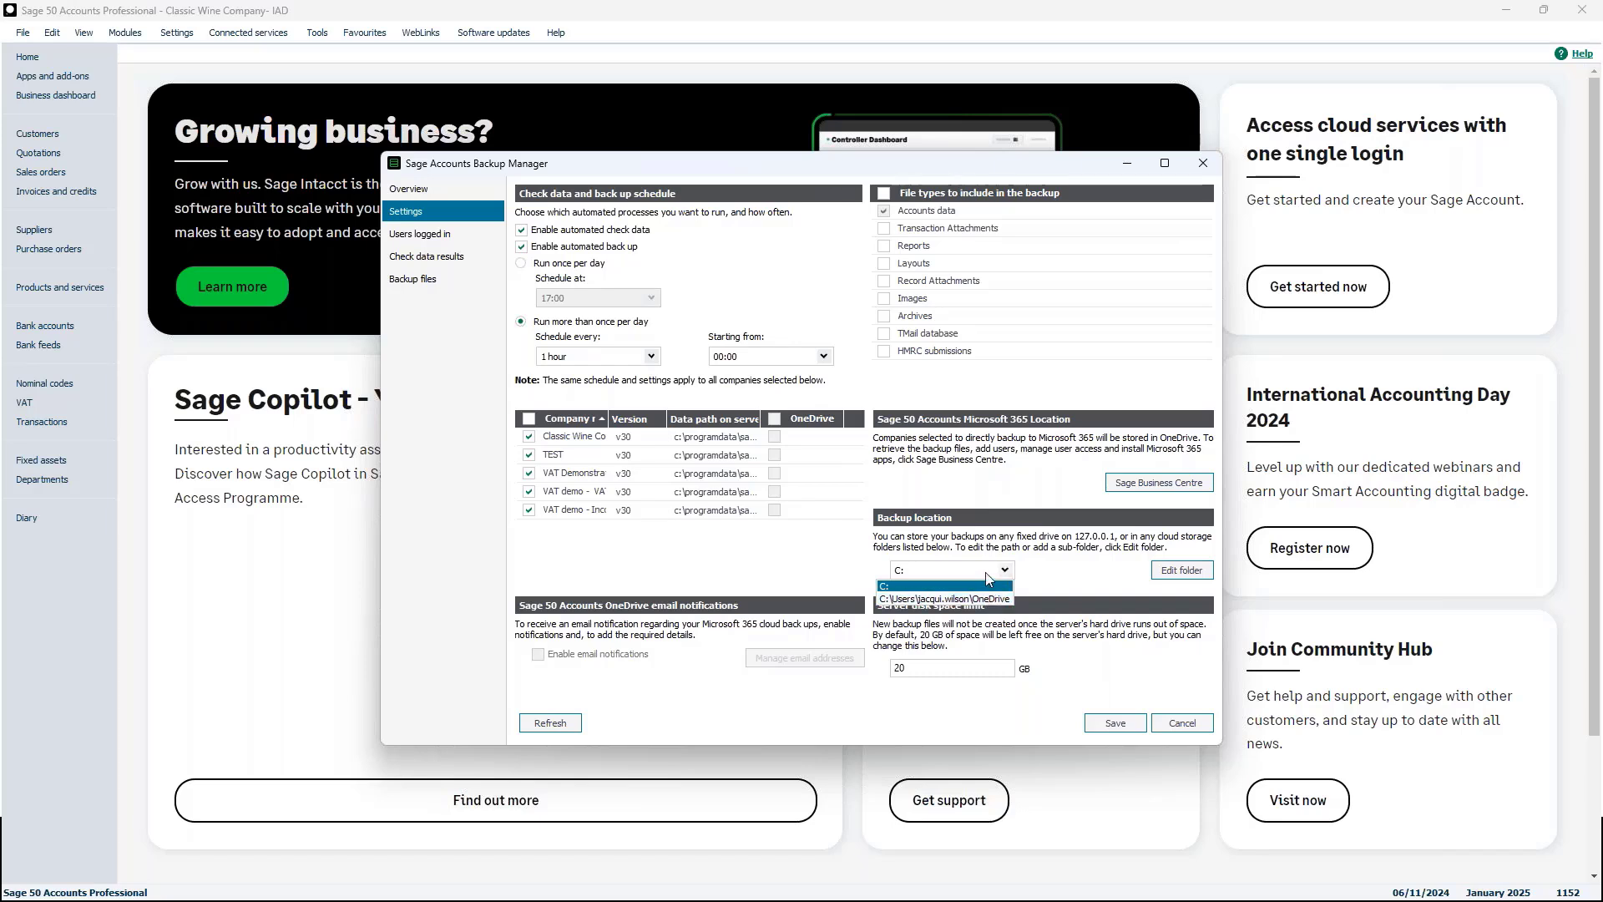
click(1075, 579)
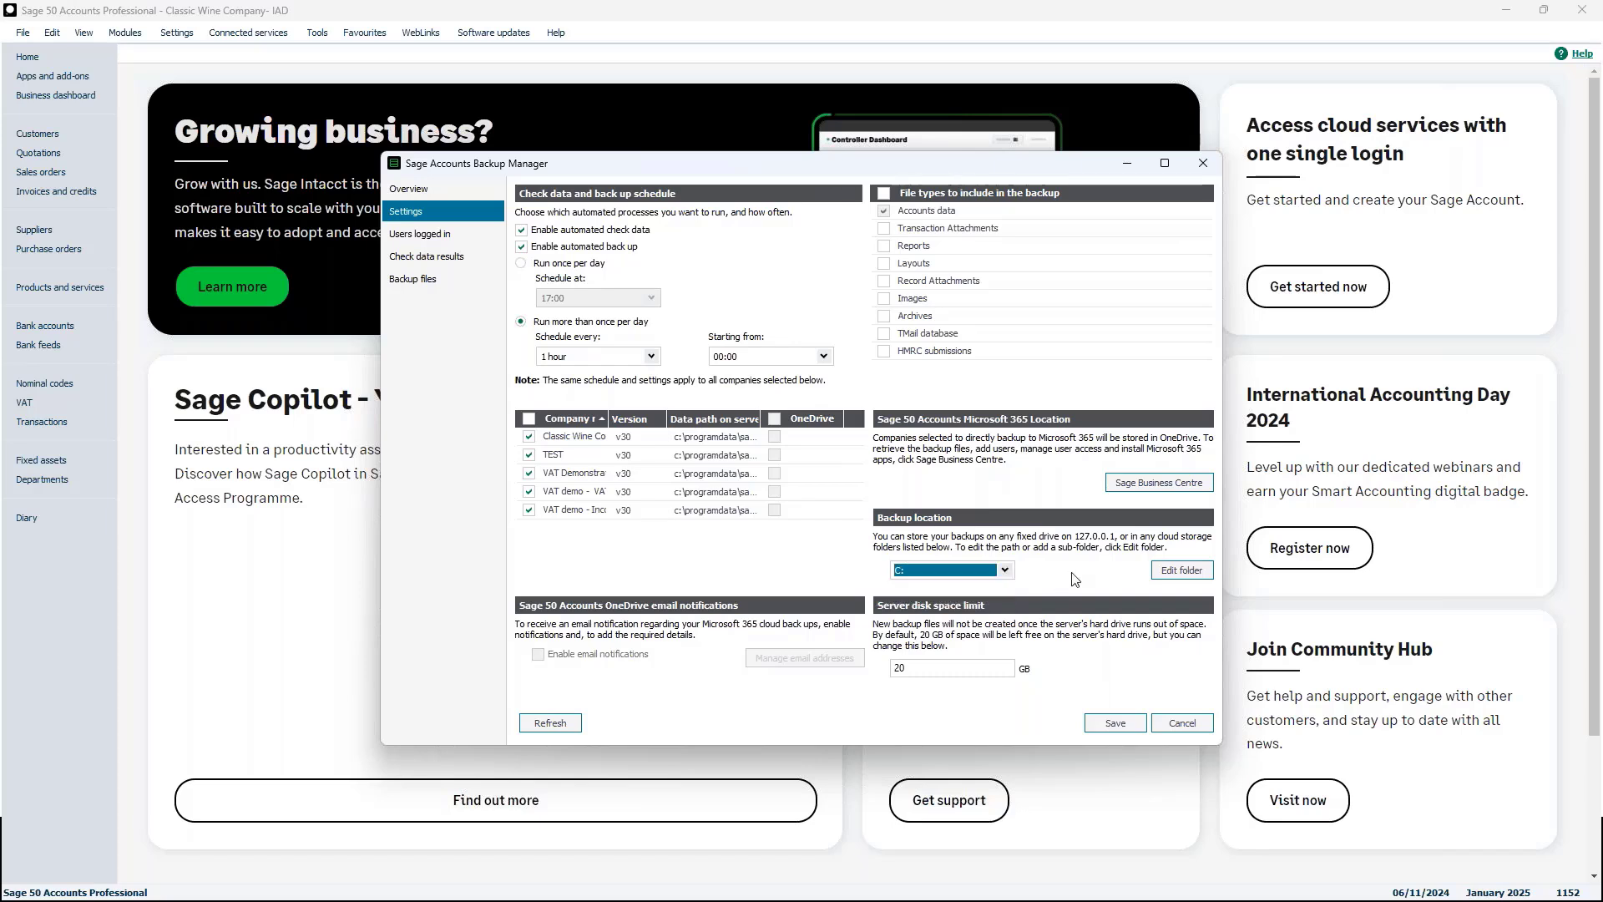
Step: Review the users logged in and the scheduled check data results for all companies
click(421, 236)
click(851, 477)
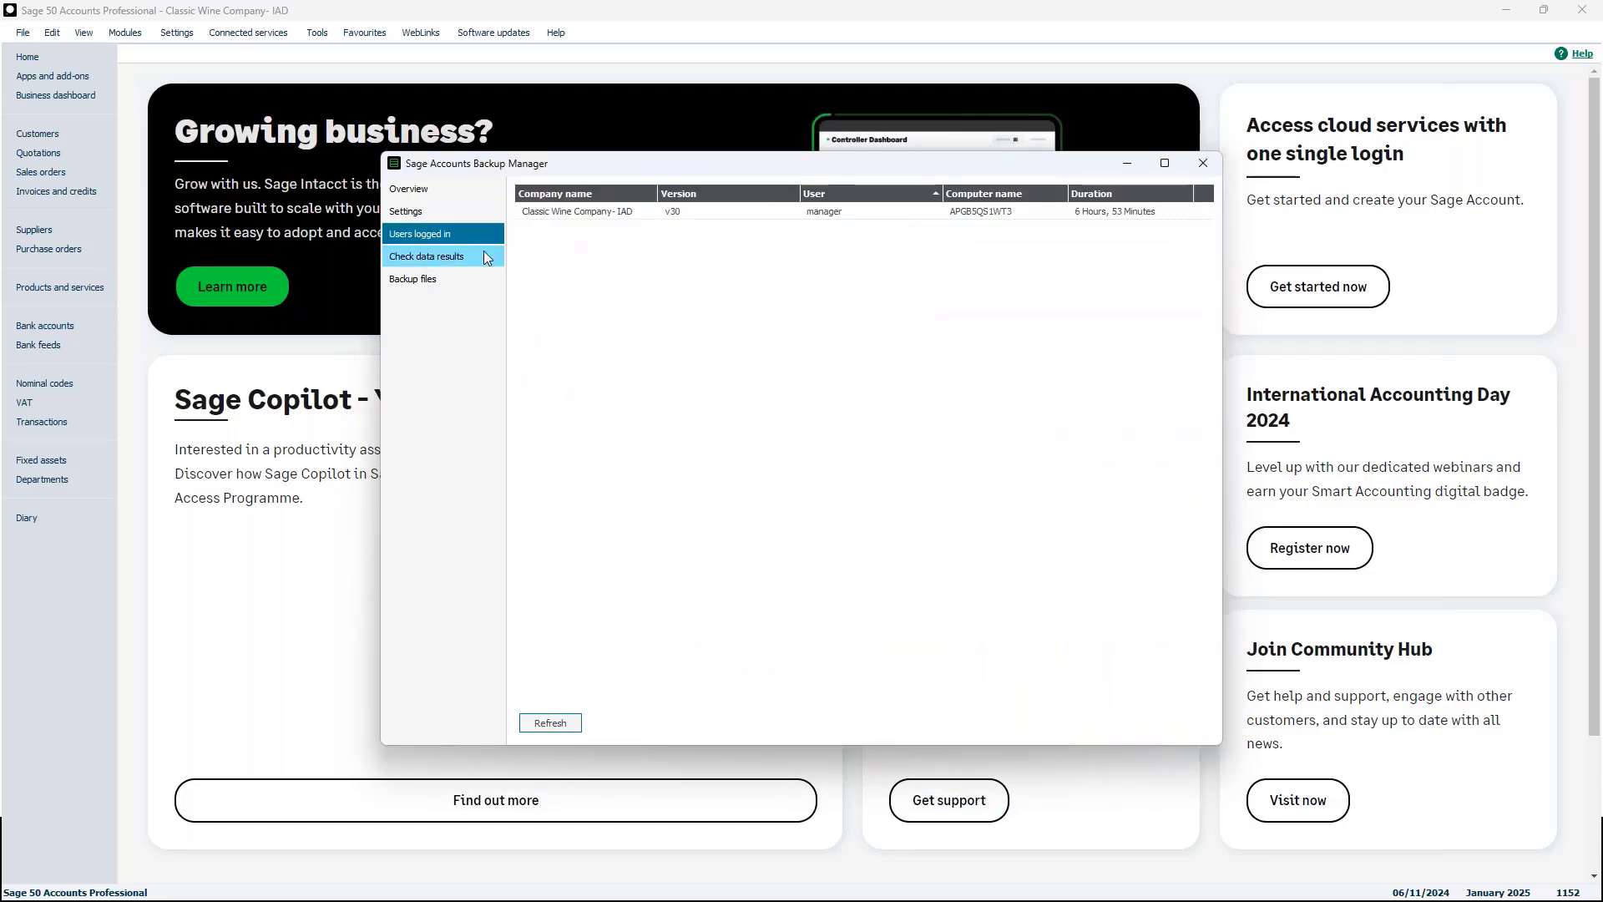
click(455, 255)
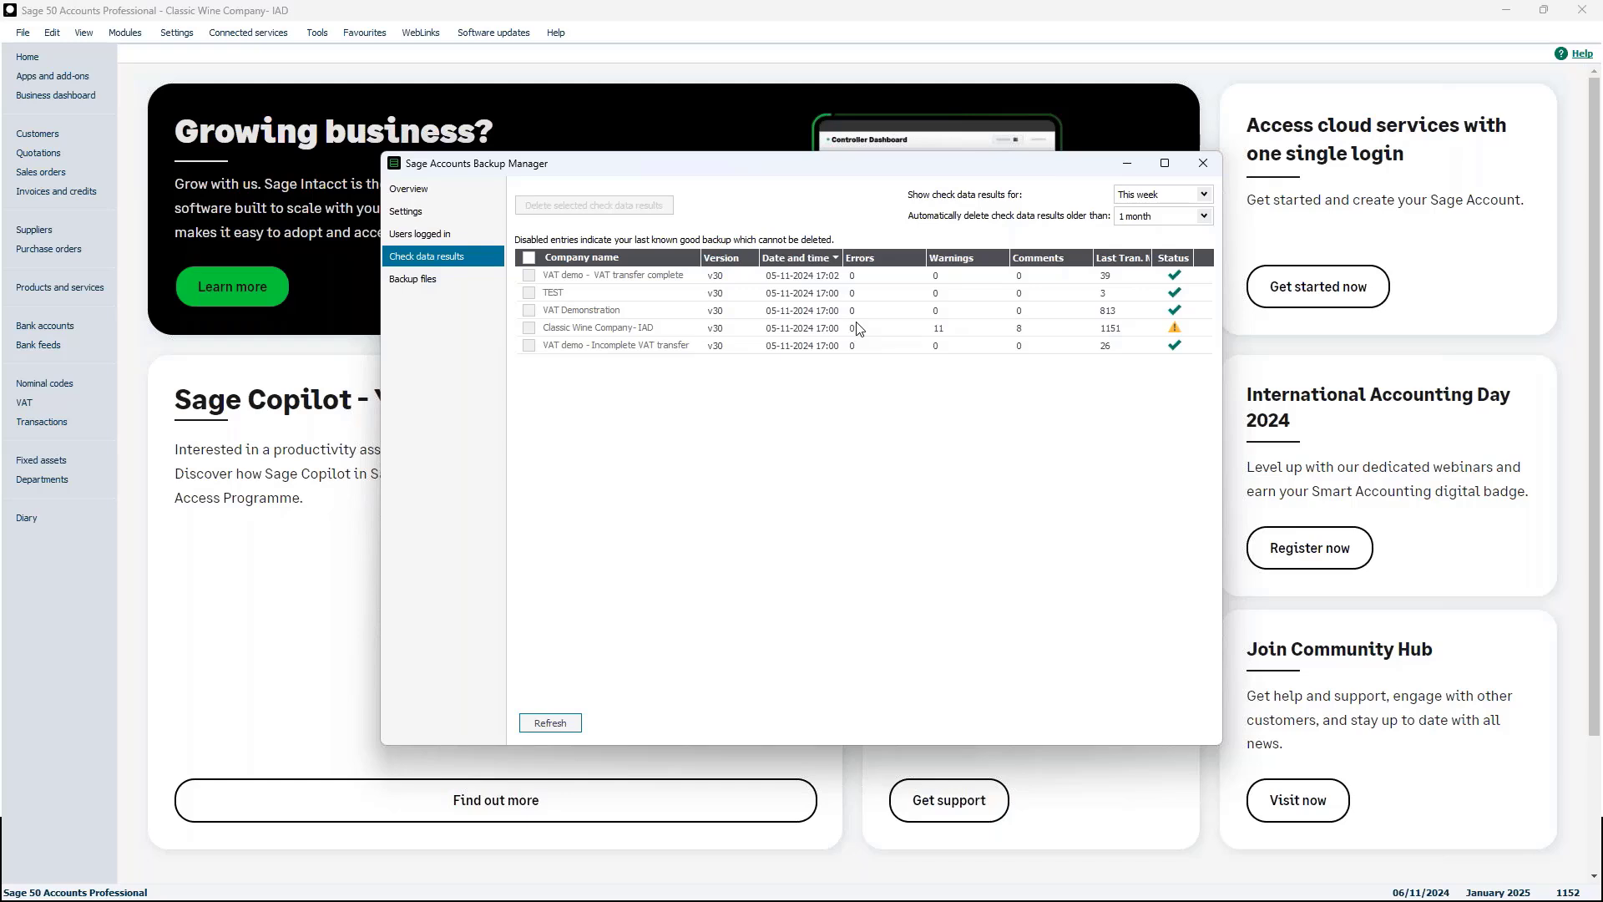
Step: Review the list of backup files with a widened Filename column, and close the backup manager without saving its settings
click(438, 282)
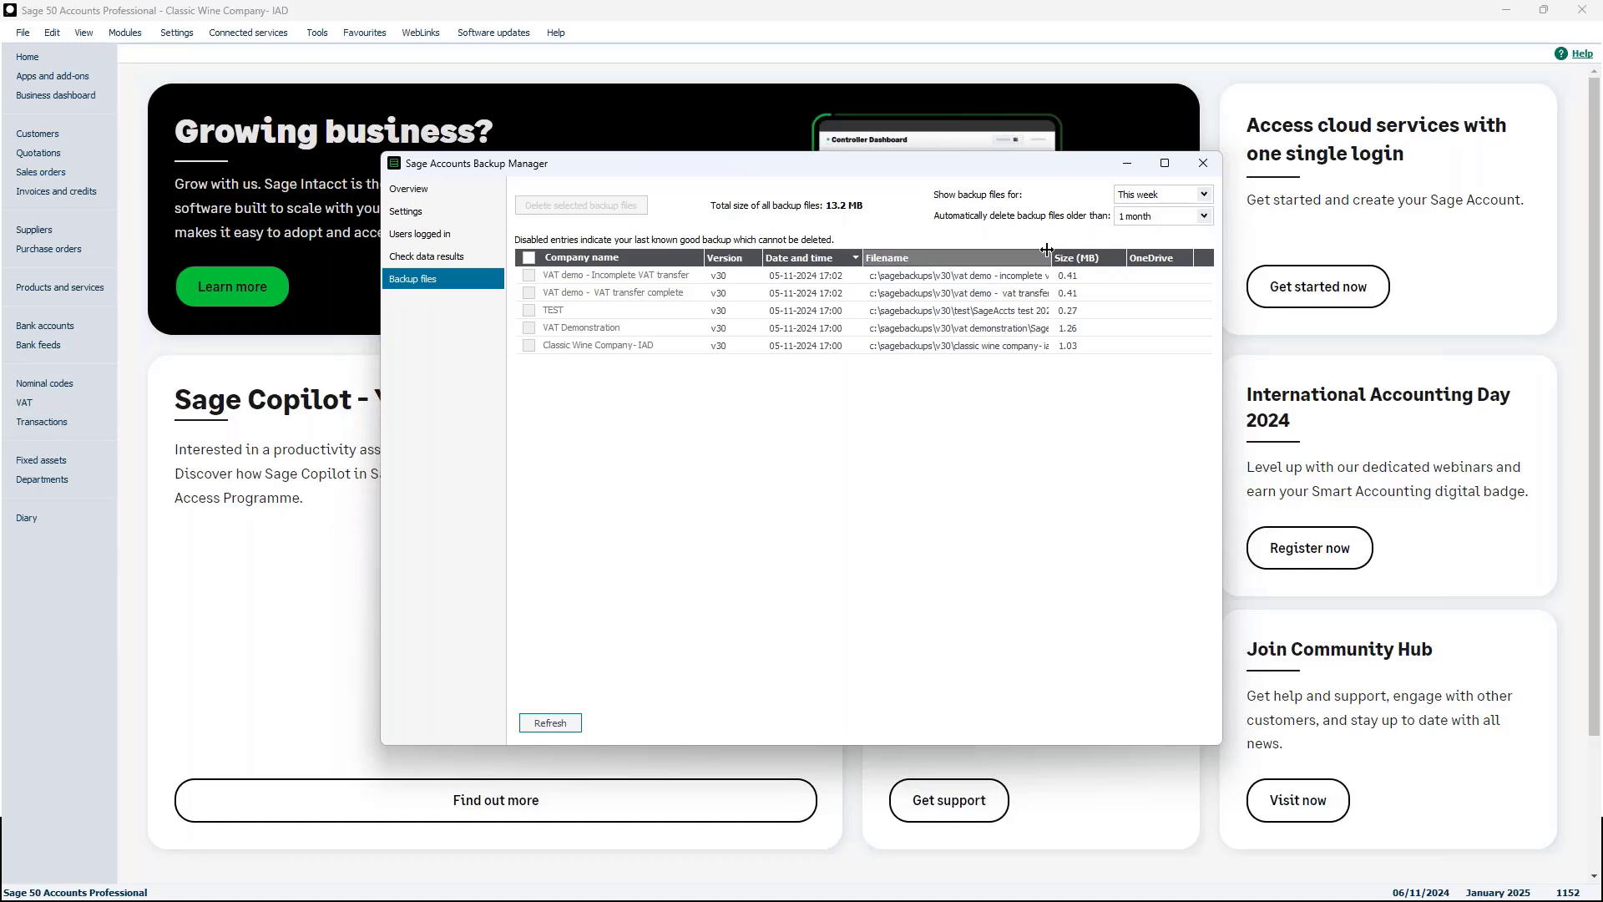
drag(1051, 258, 1159, 258)
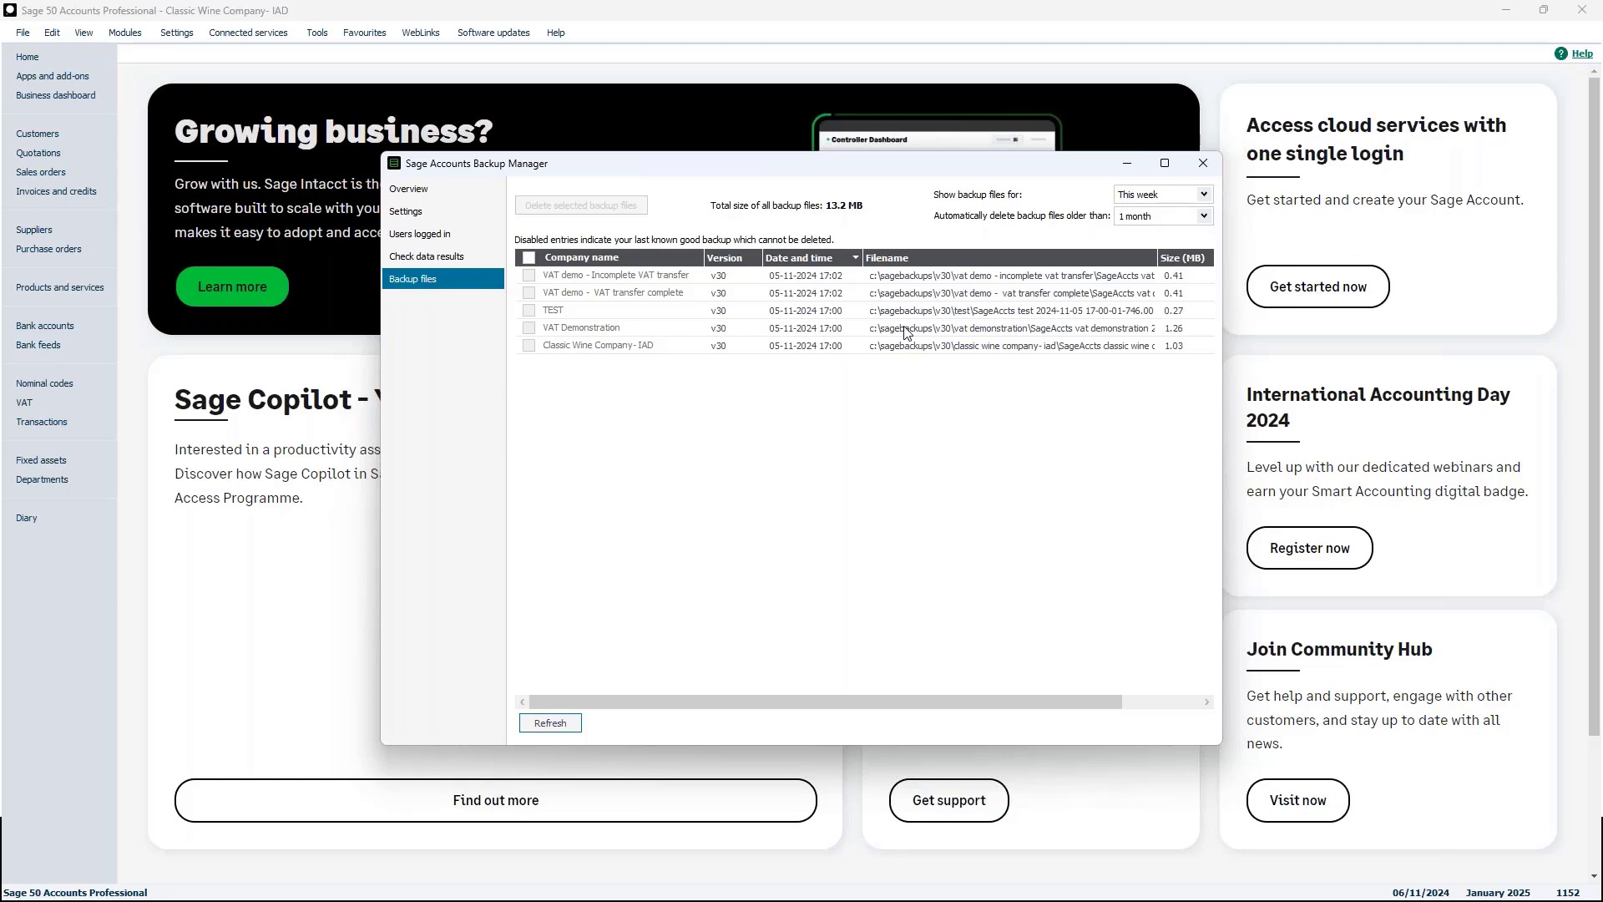
click(1204, 164)
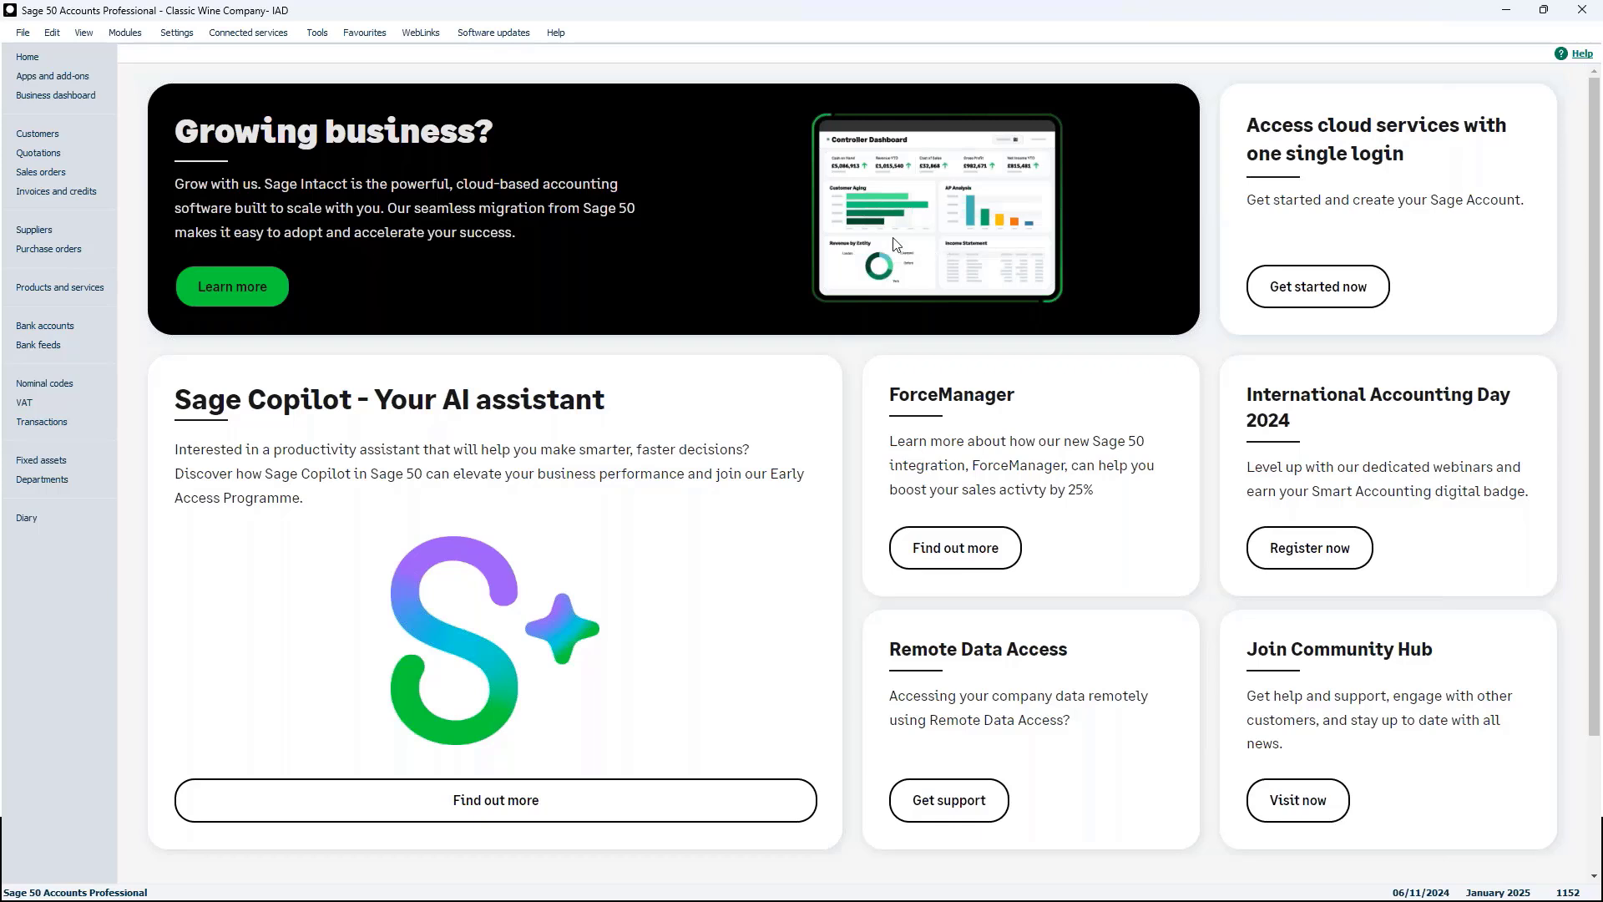
Step: Open the Company Preferences and enter the account password to confirm access, re-entering it if it is rejected
click(201, 36)
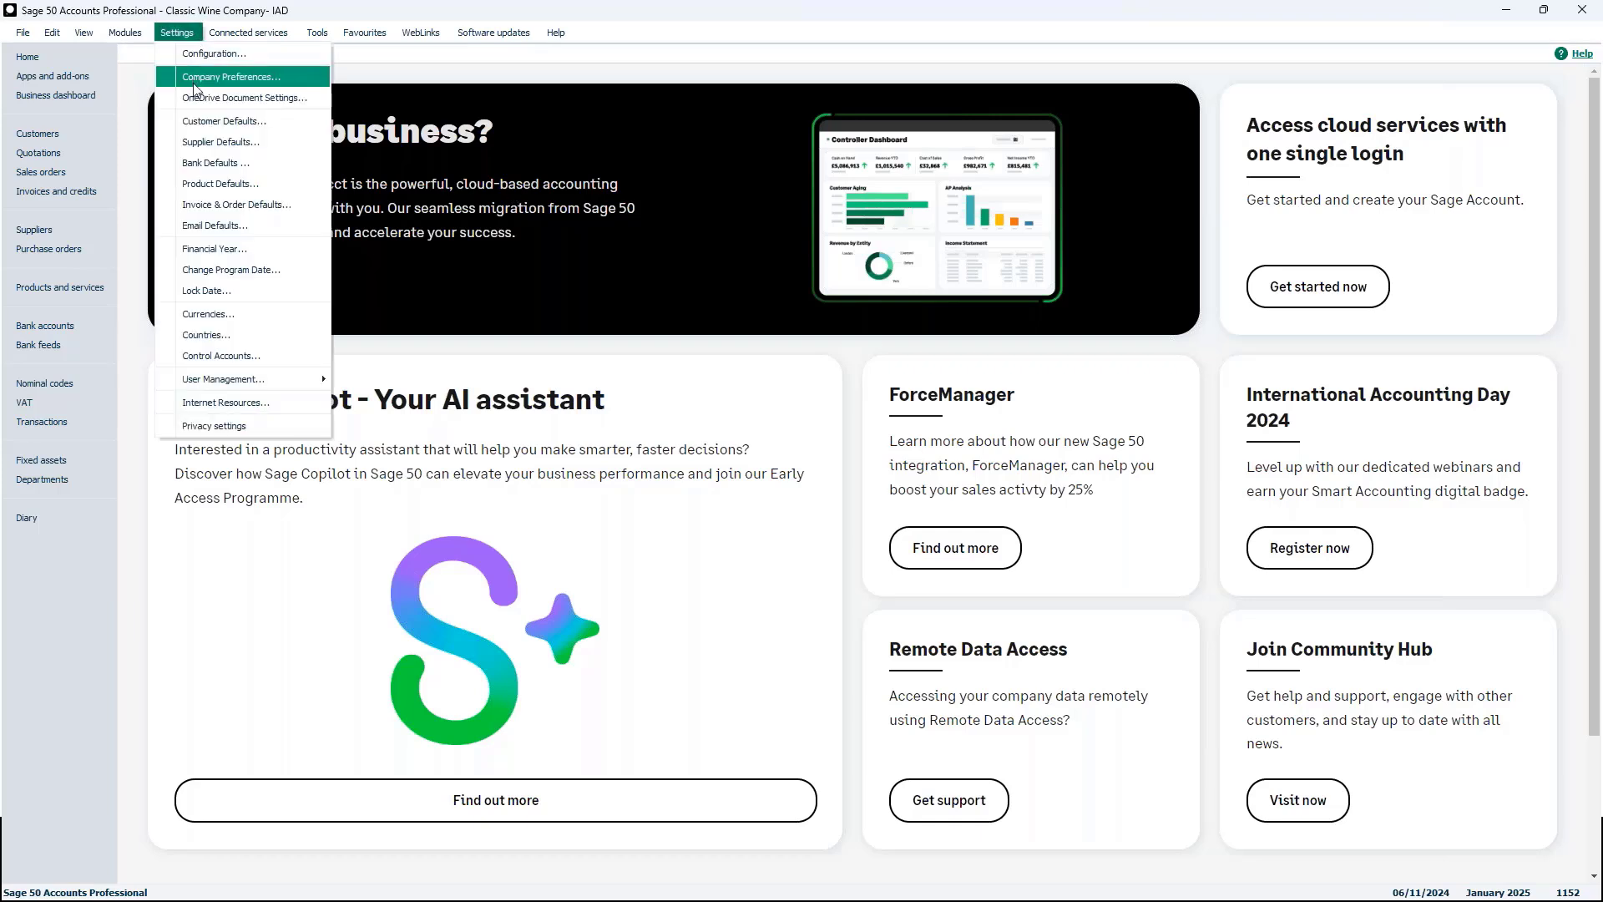
click(211, 86)
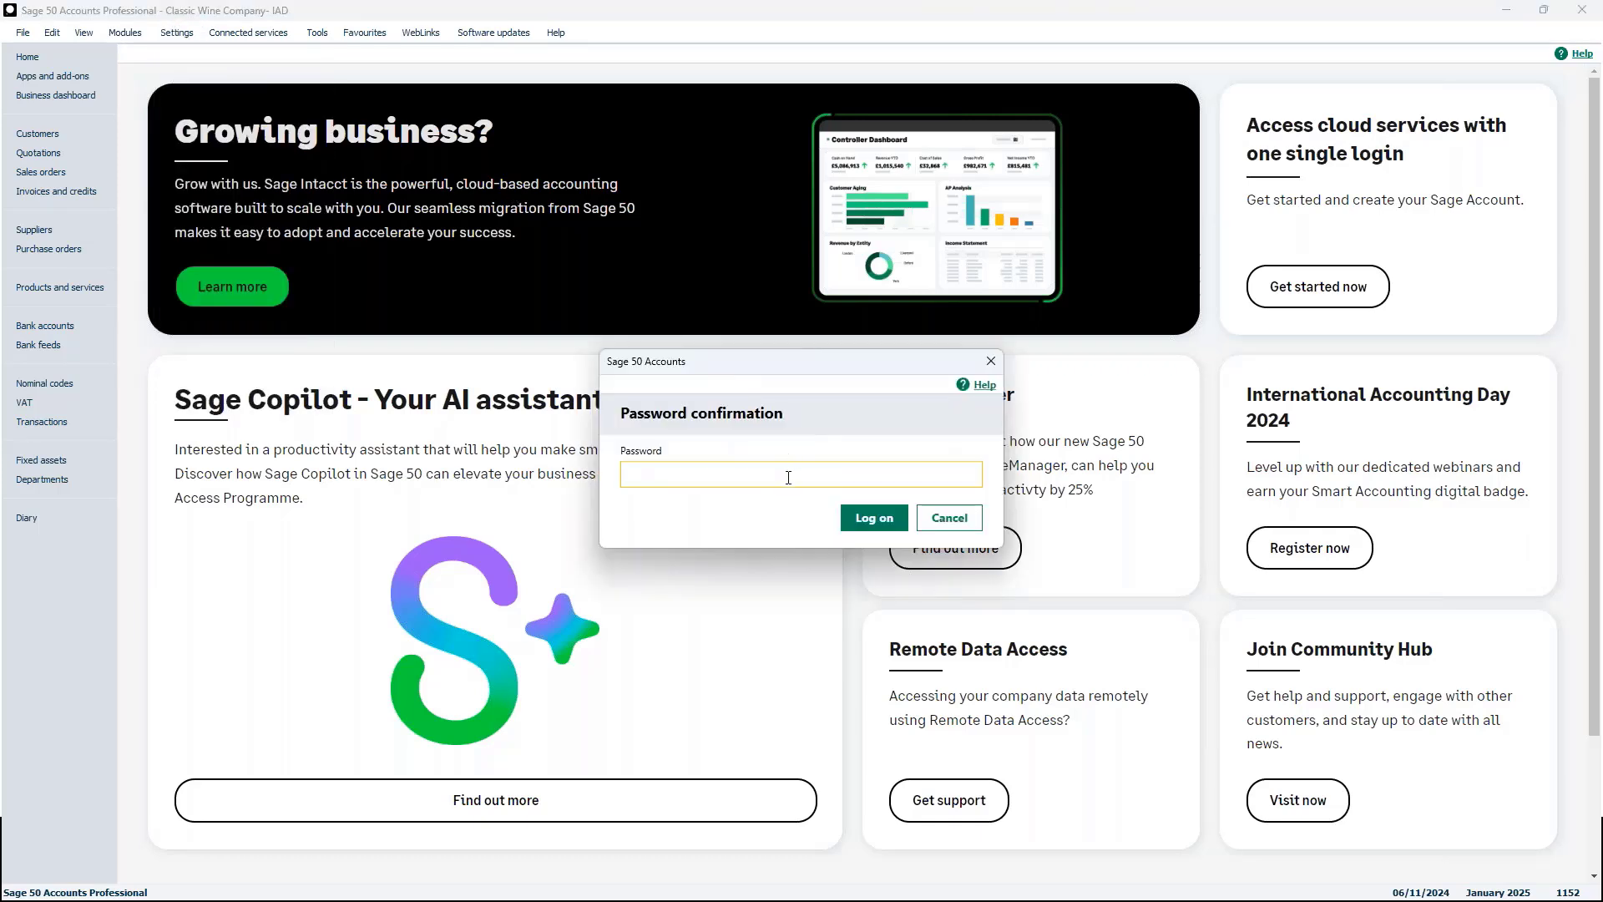
text(****)
key(Return)
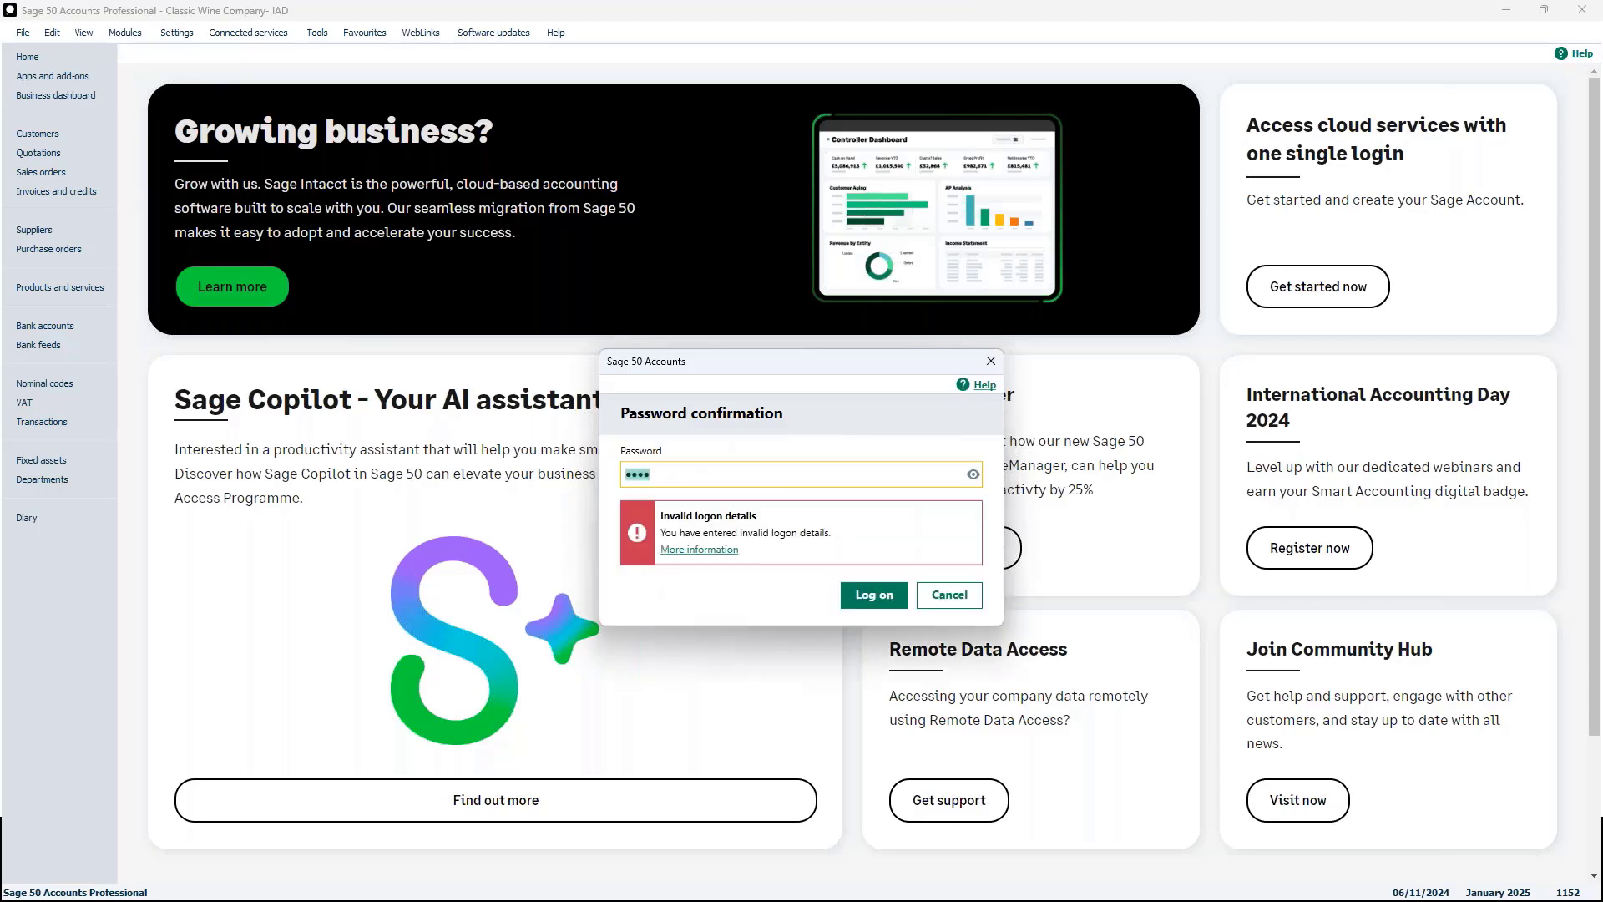
key(BackSpace)
text(****)
key(Return)
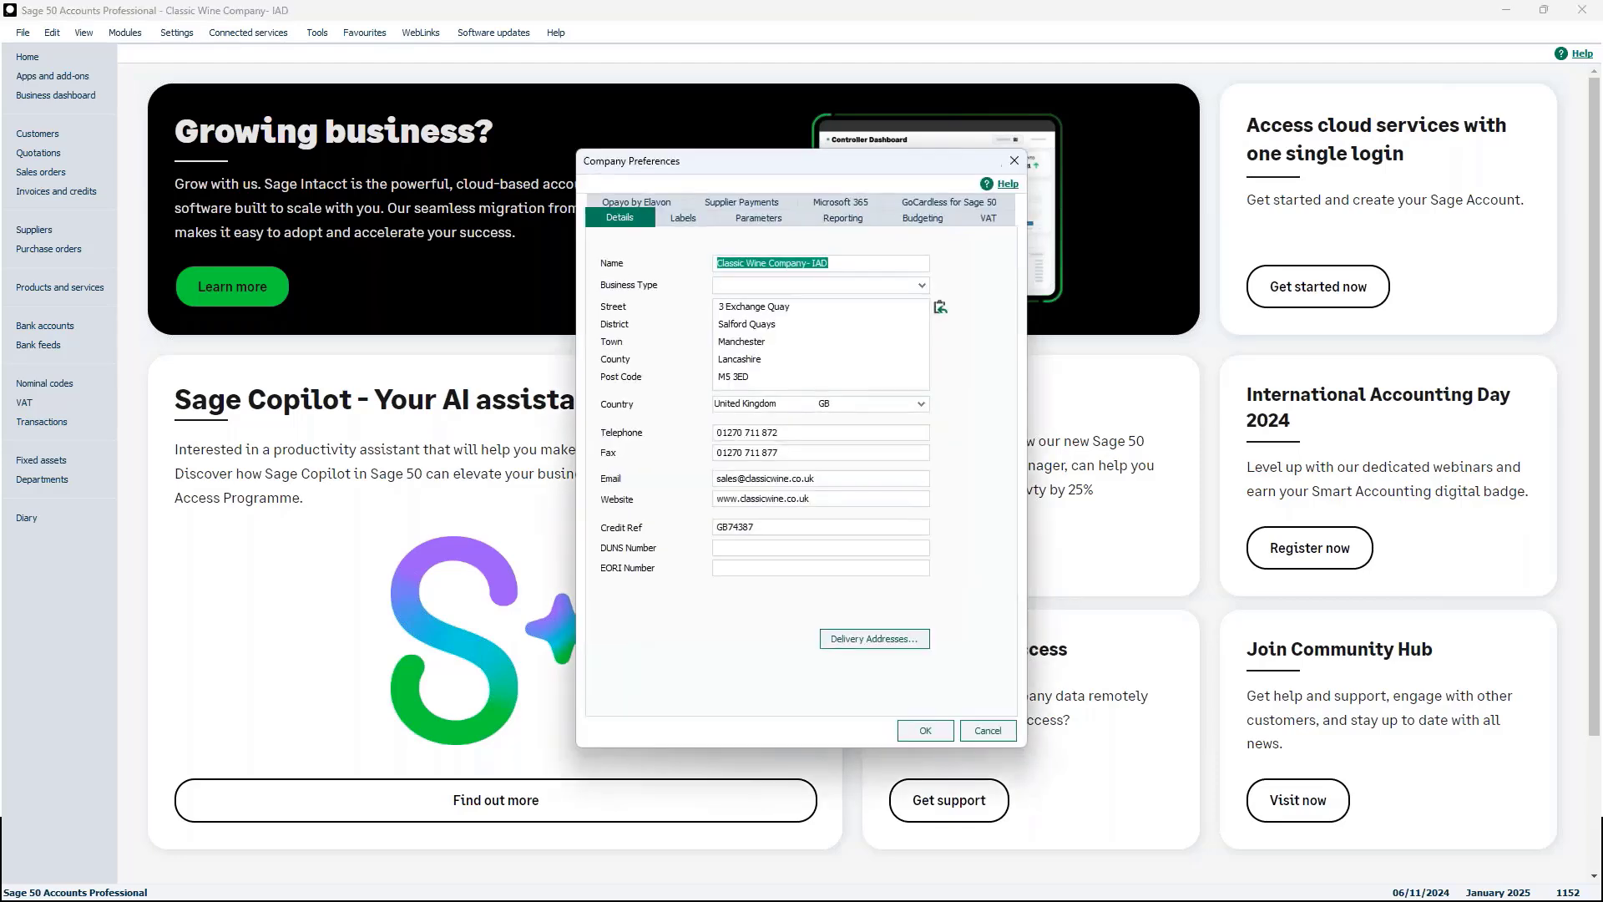
Step: Enable check data and backup with users logged in under the company parameters, and save the preferences
click(757, 219)
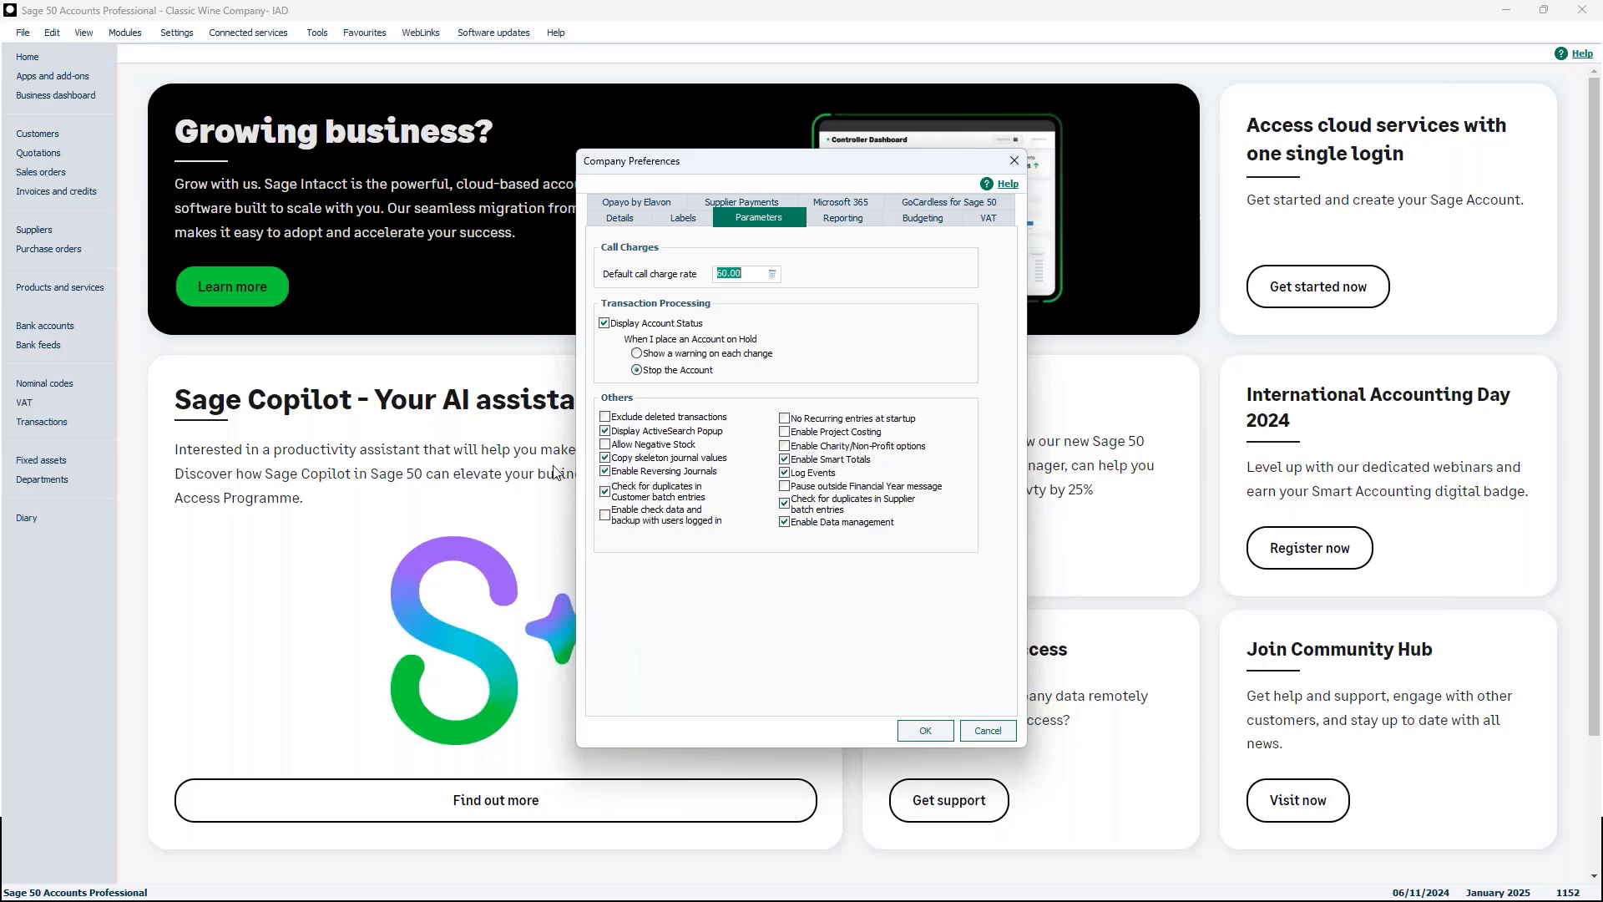
click(606, 516)
click(926, 731)
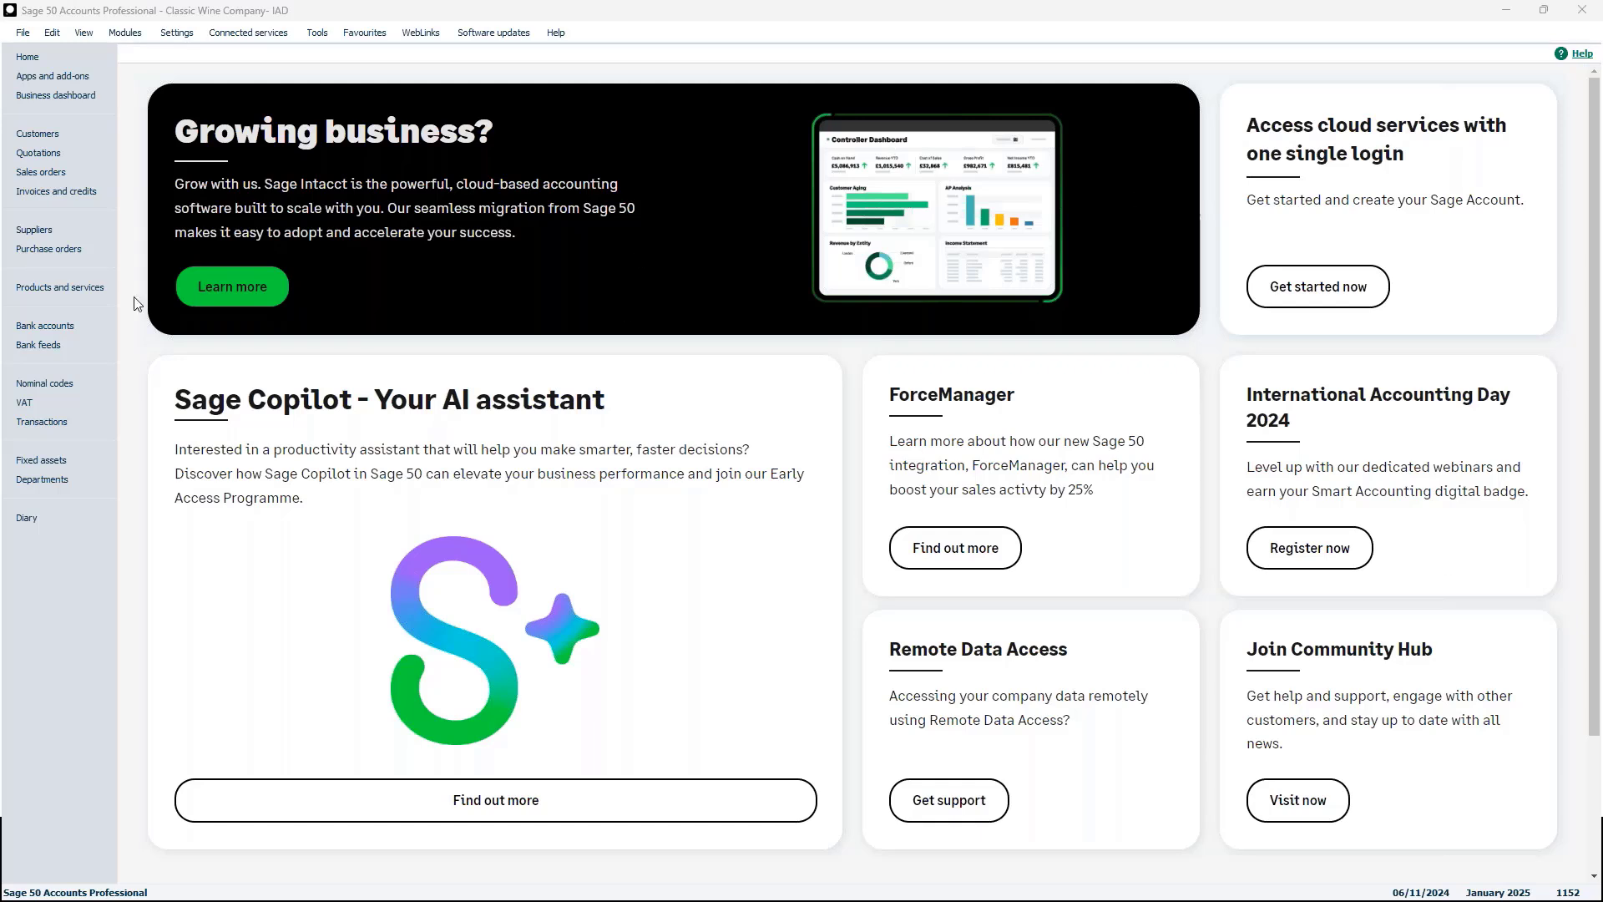
click(22, 33)
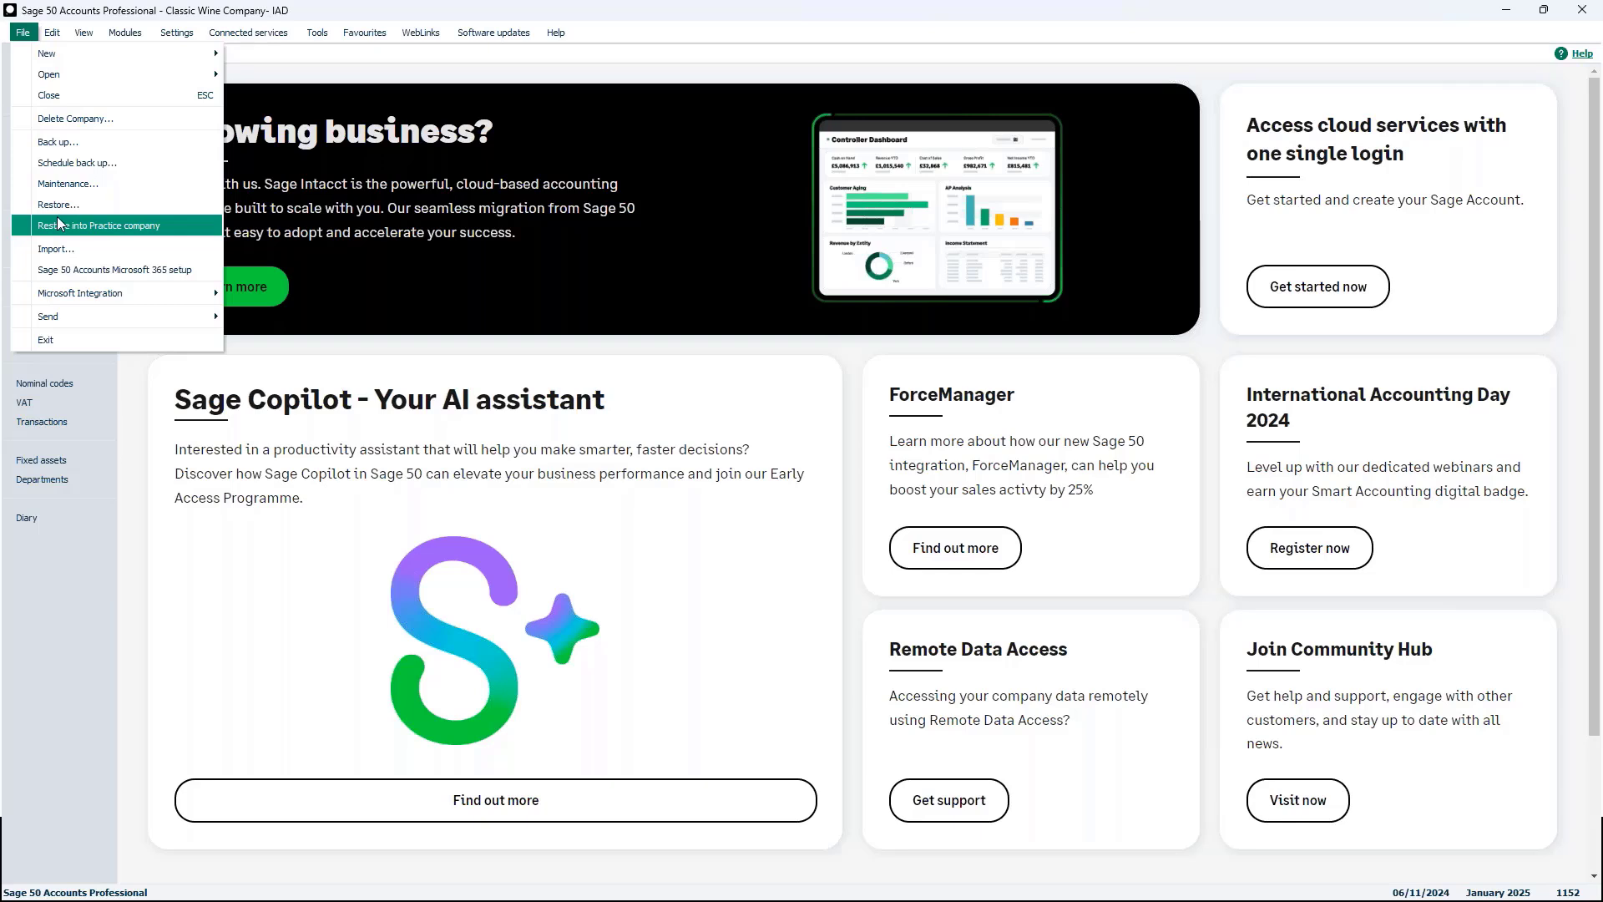
click(100, 226)
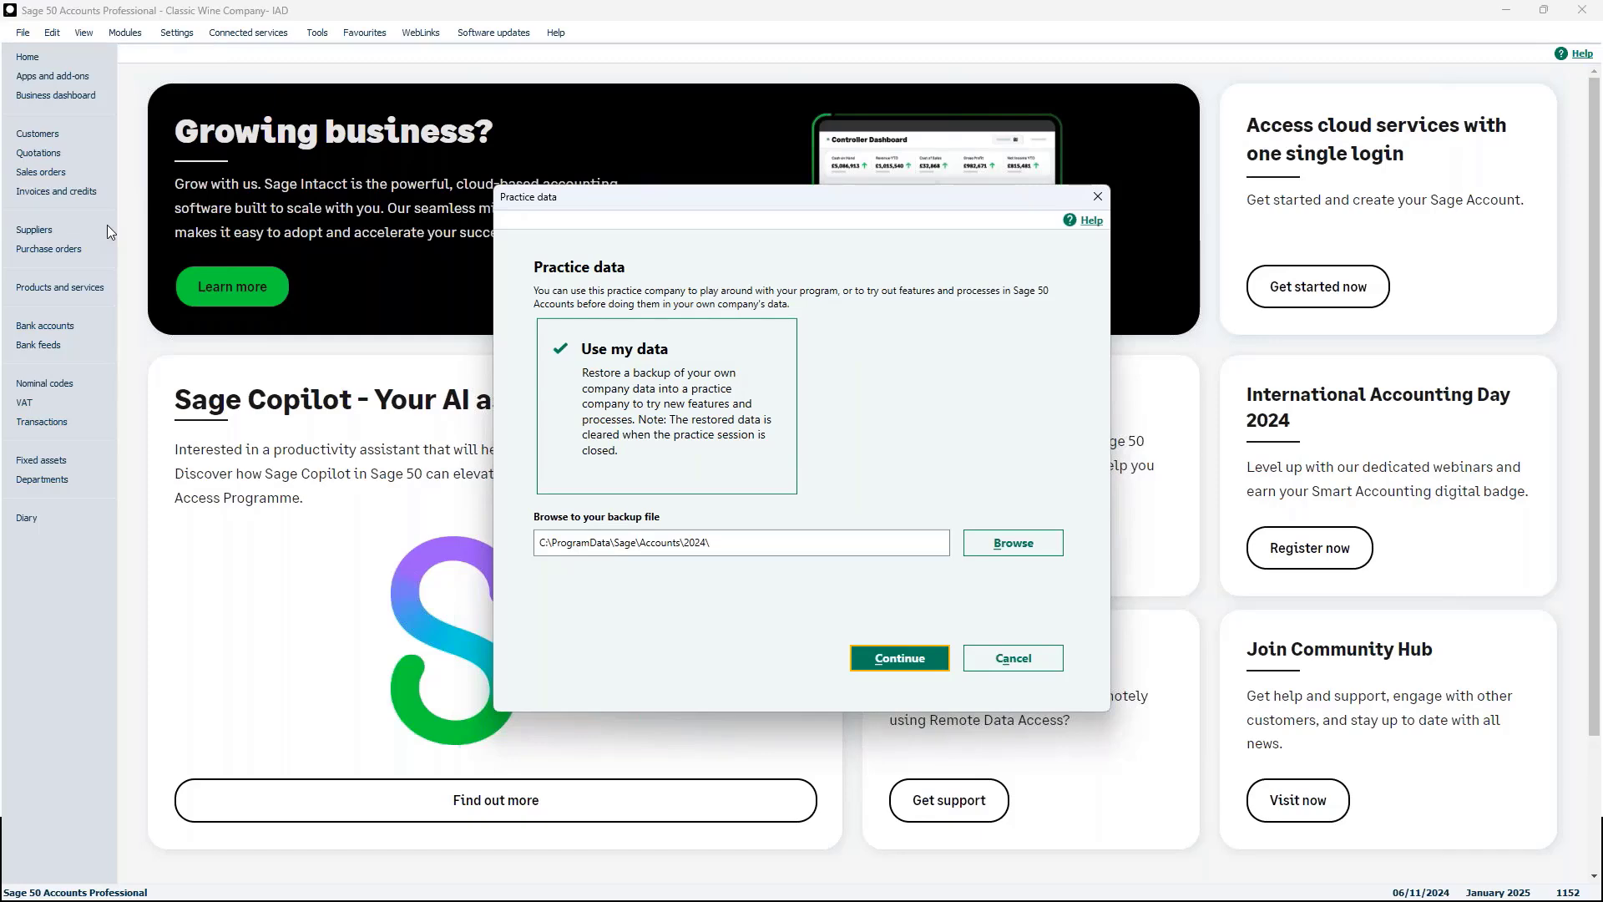
click(1011, 544)
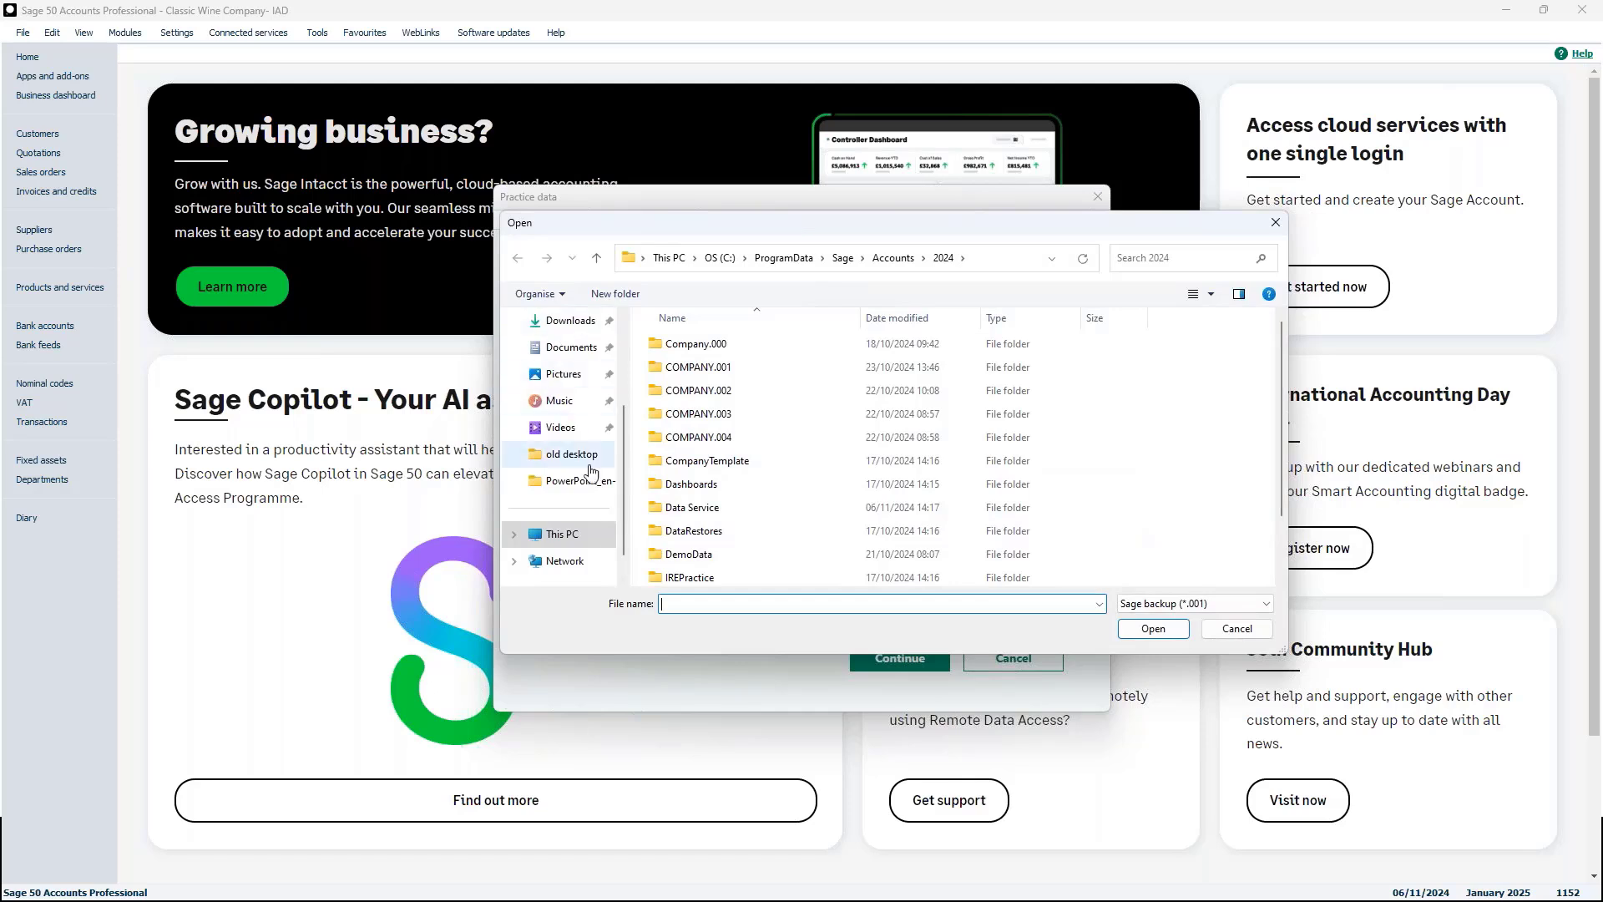
scroll(584, 434, up, 3)
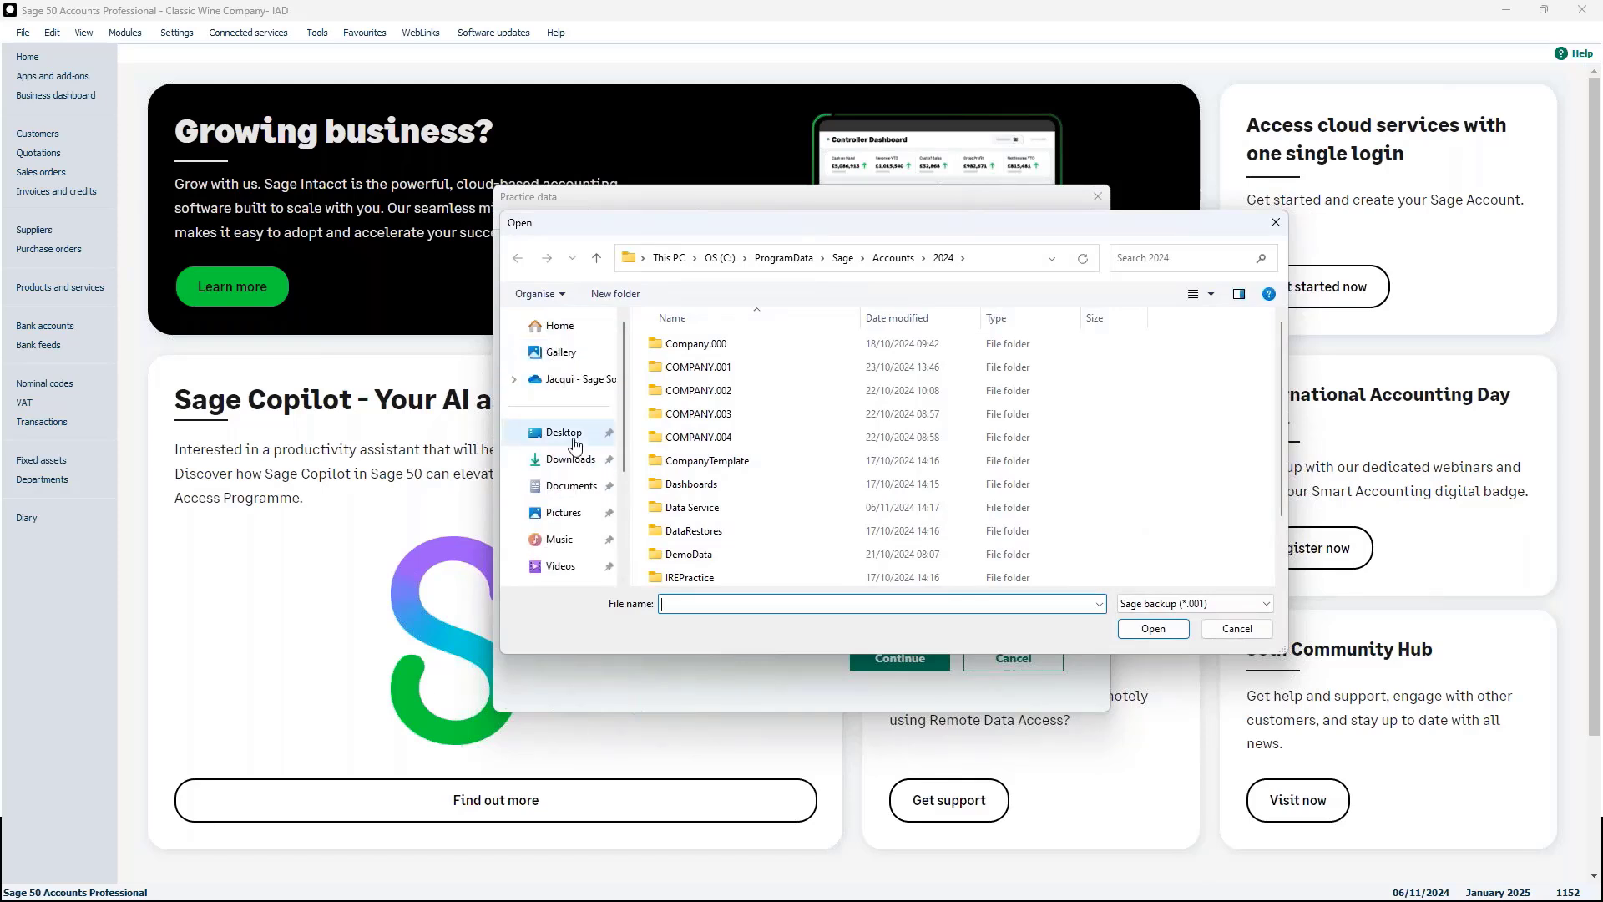
click(575, 445)
scroll(735, 501, down, 3)
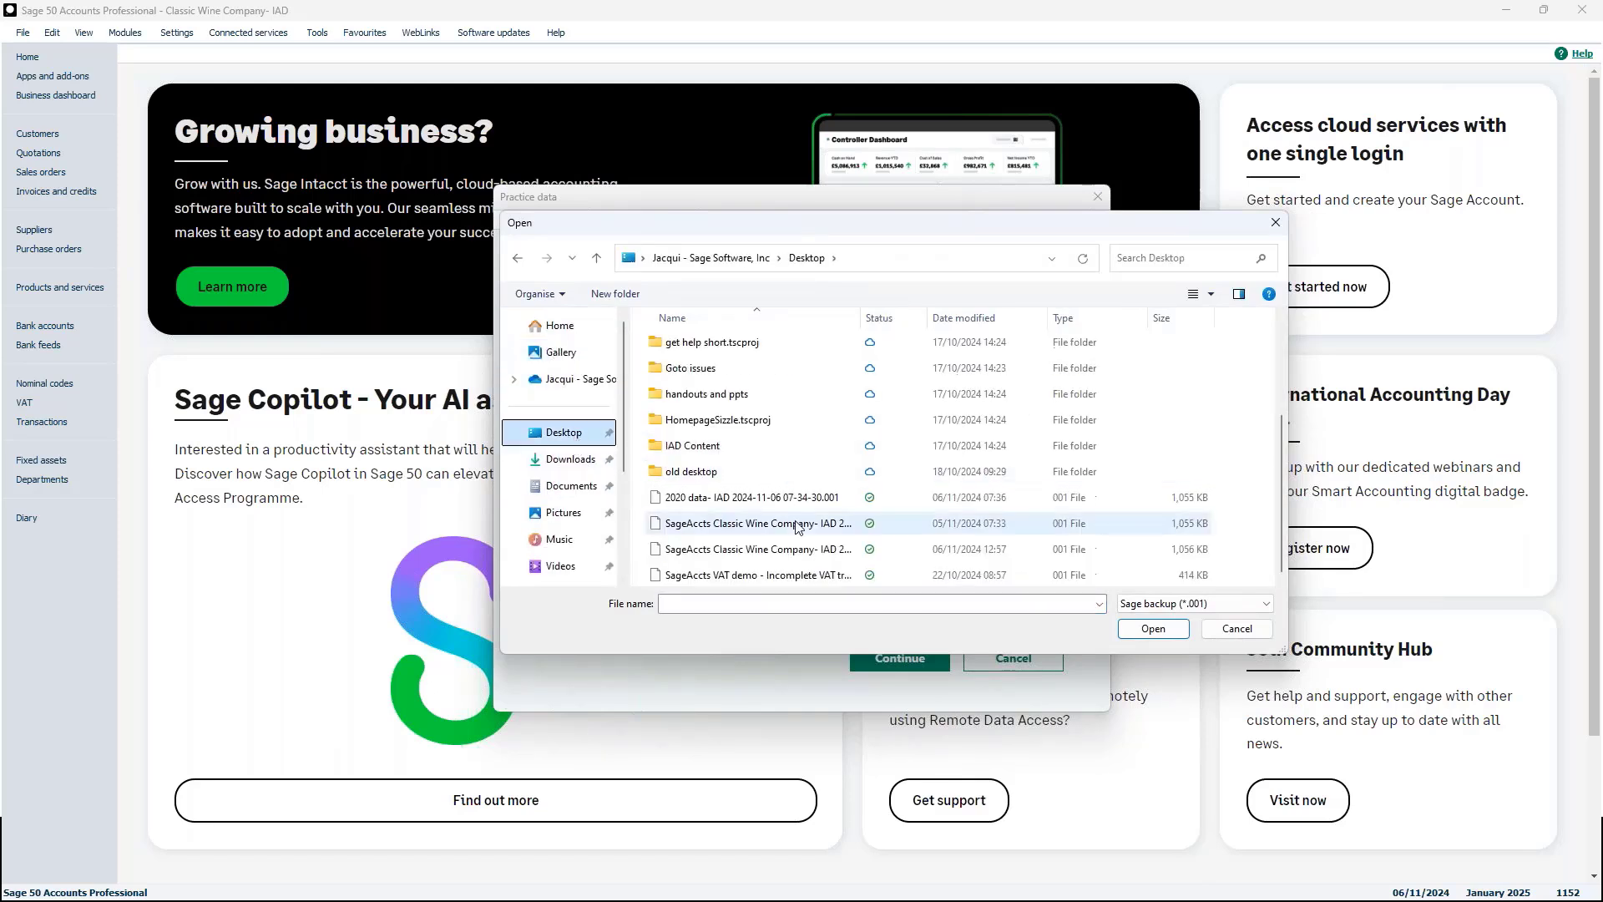
click(735, 504)
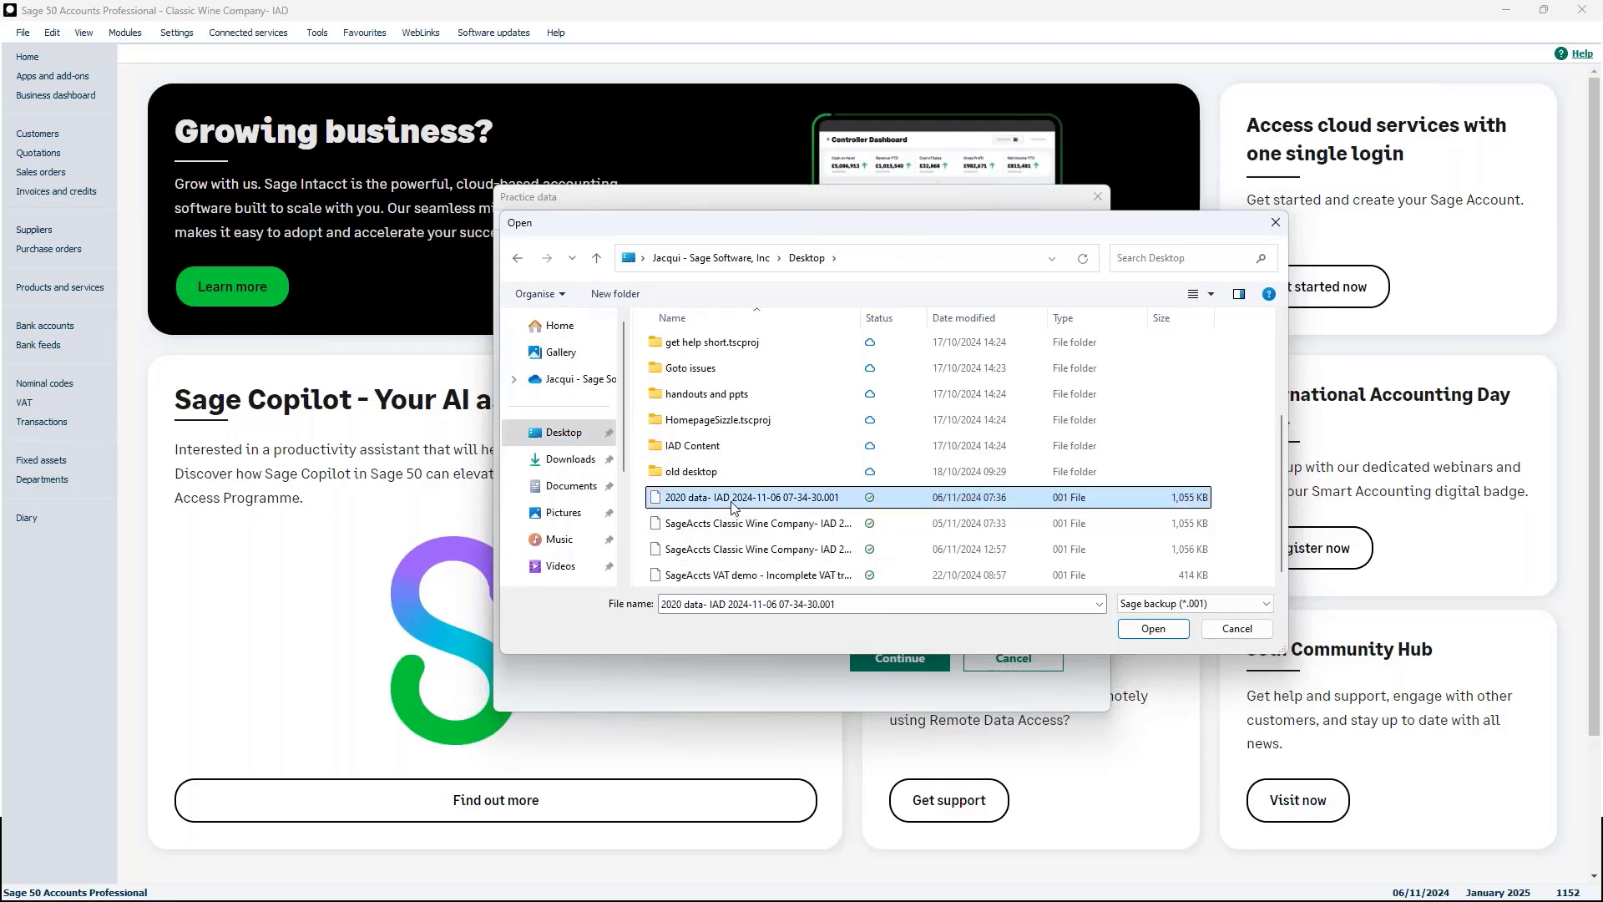
click(1140, 632)
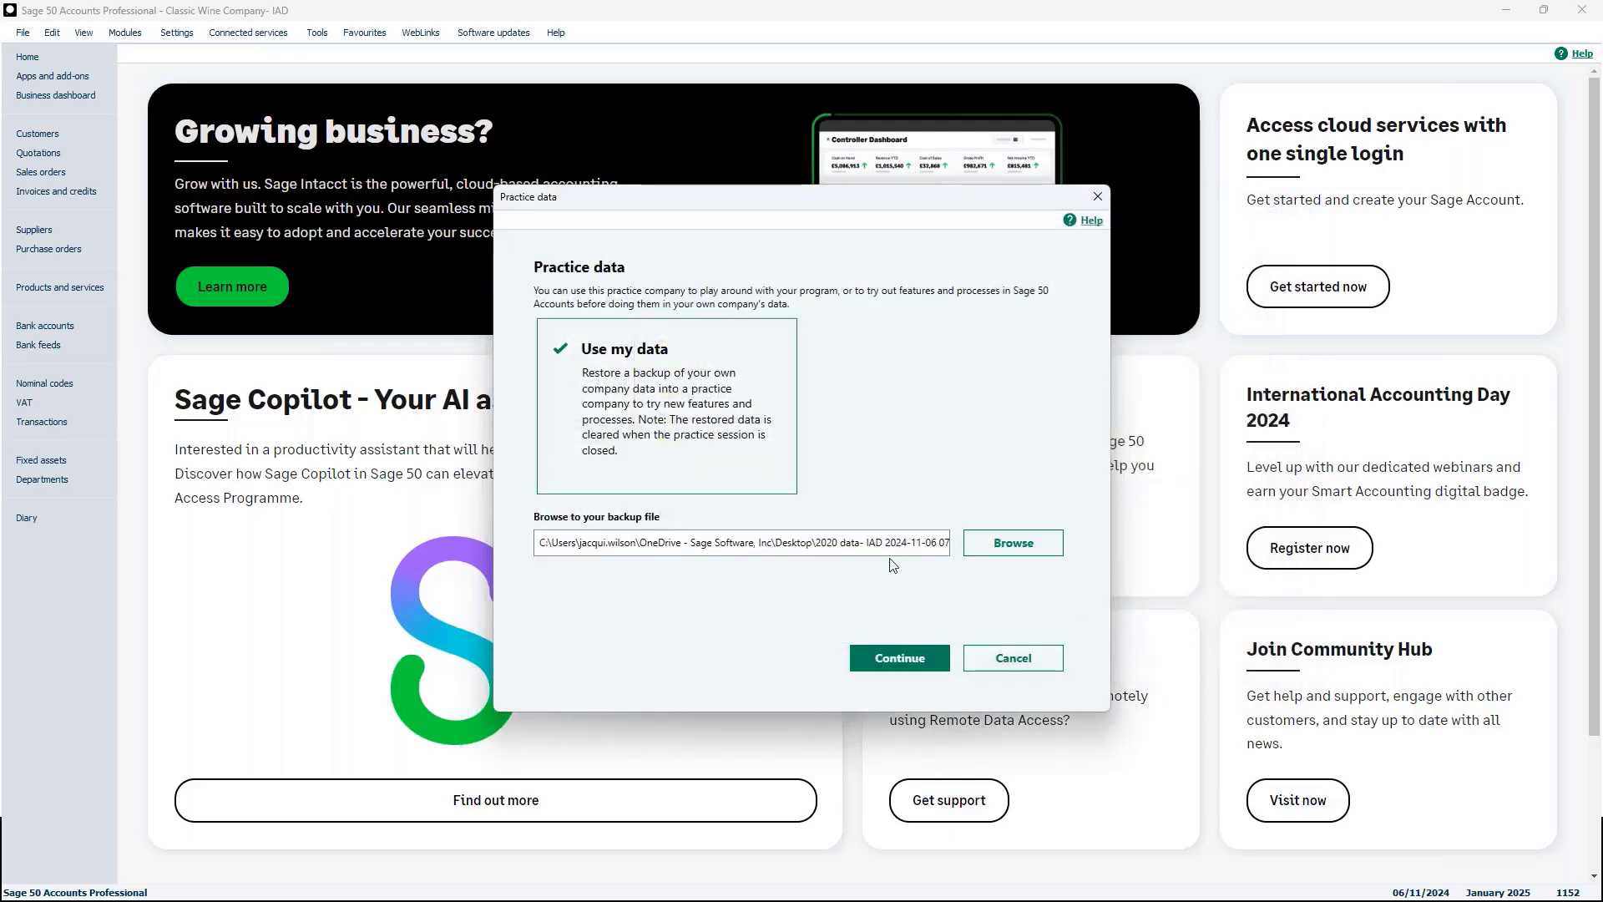
click(899, 658)
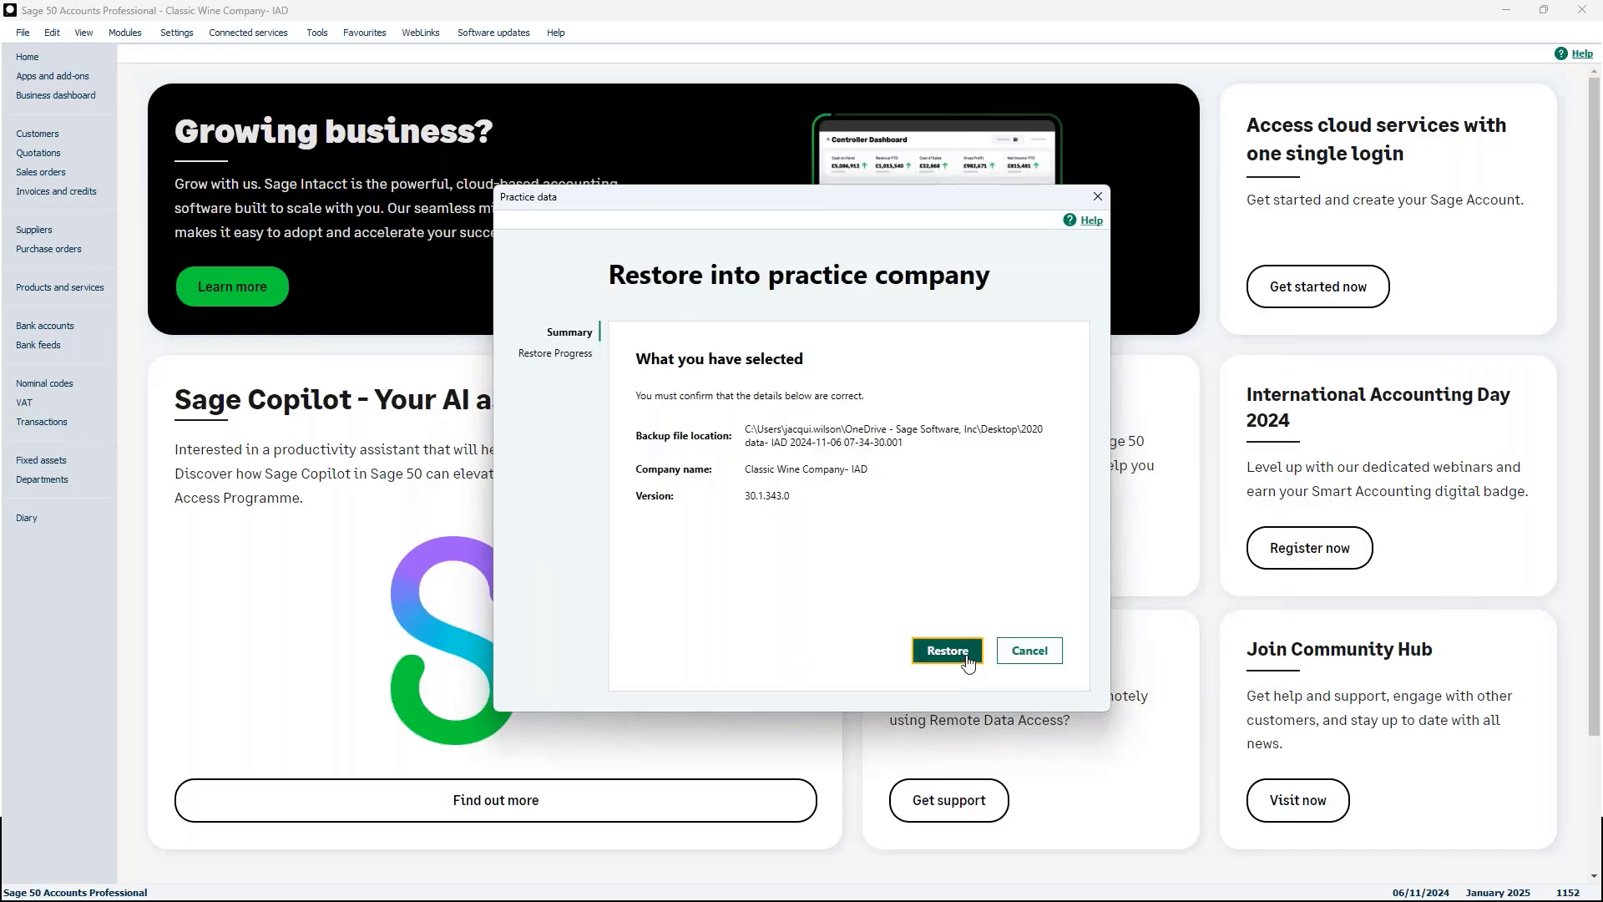
click(965, 656)
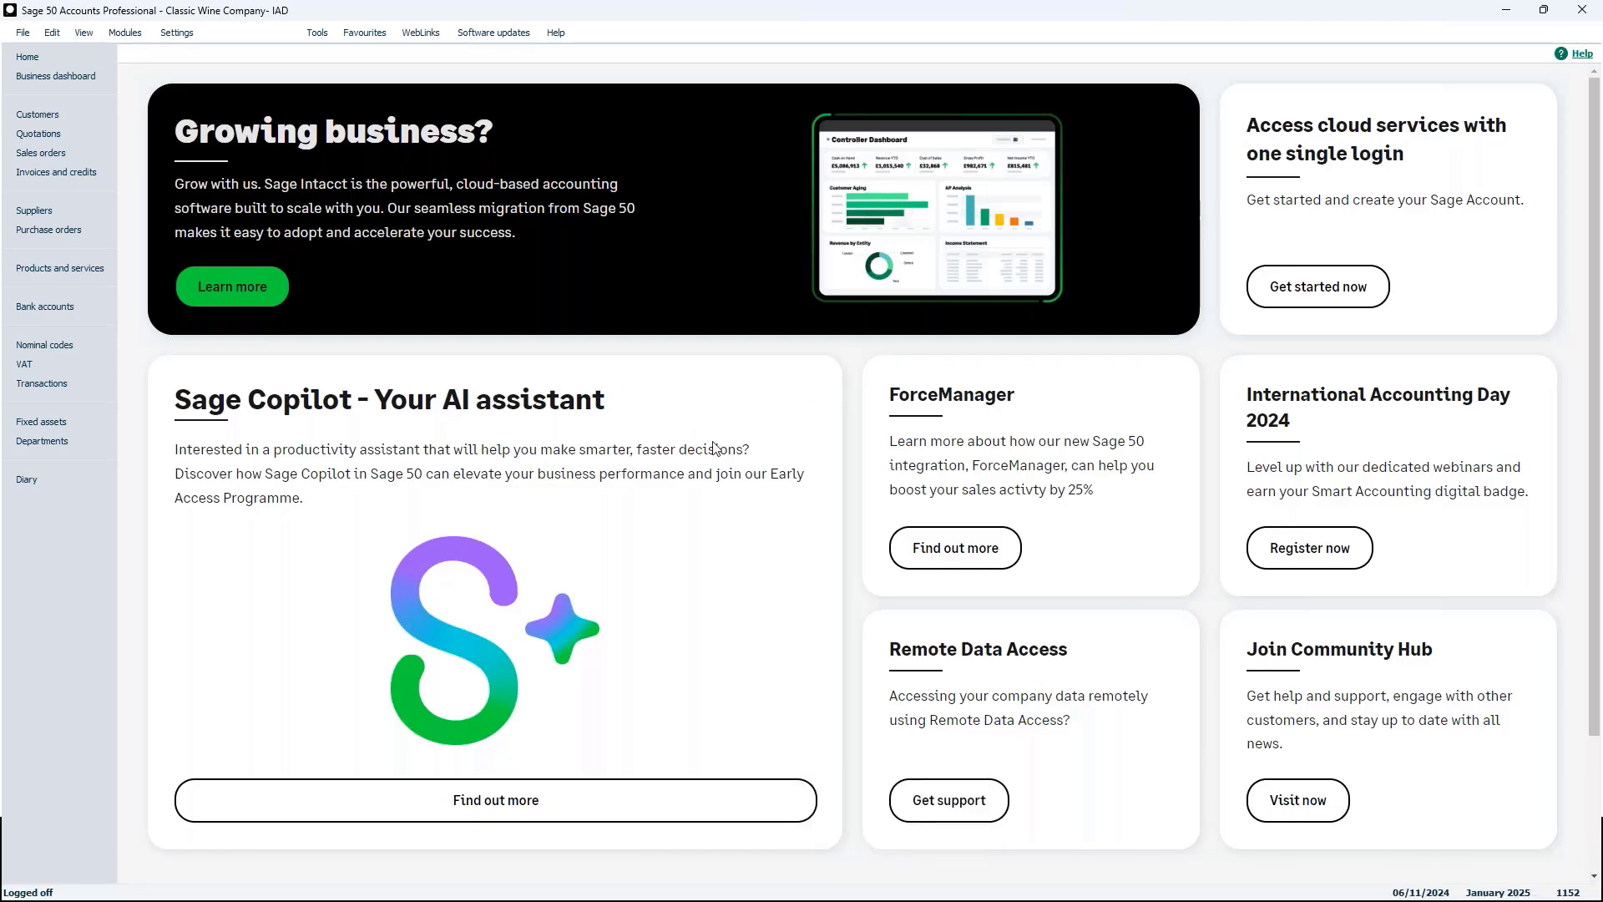
Step: Log on to the practice company with the account password
click(103, 264)
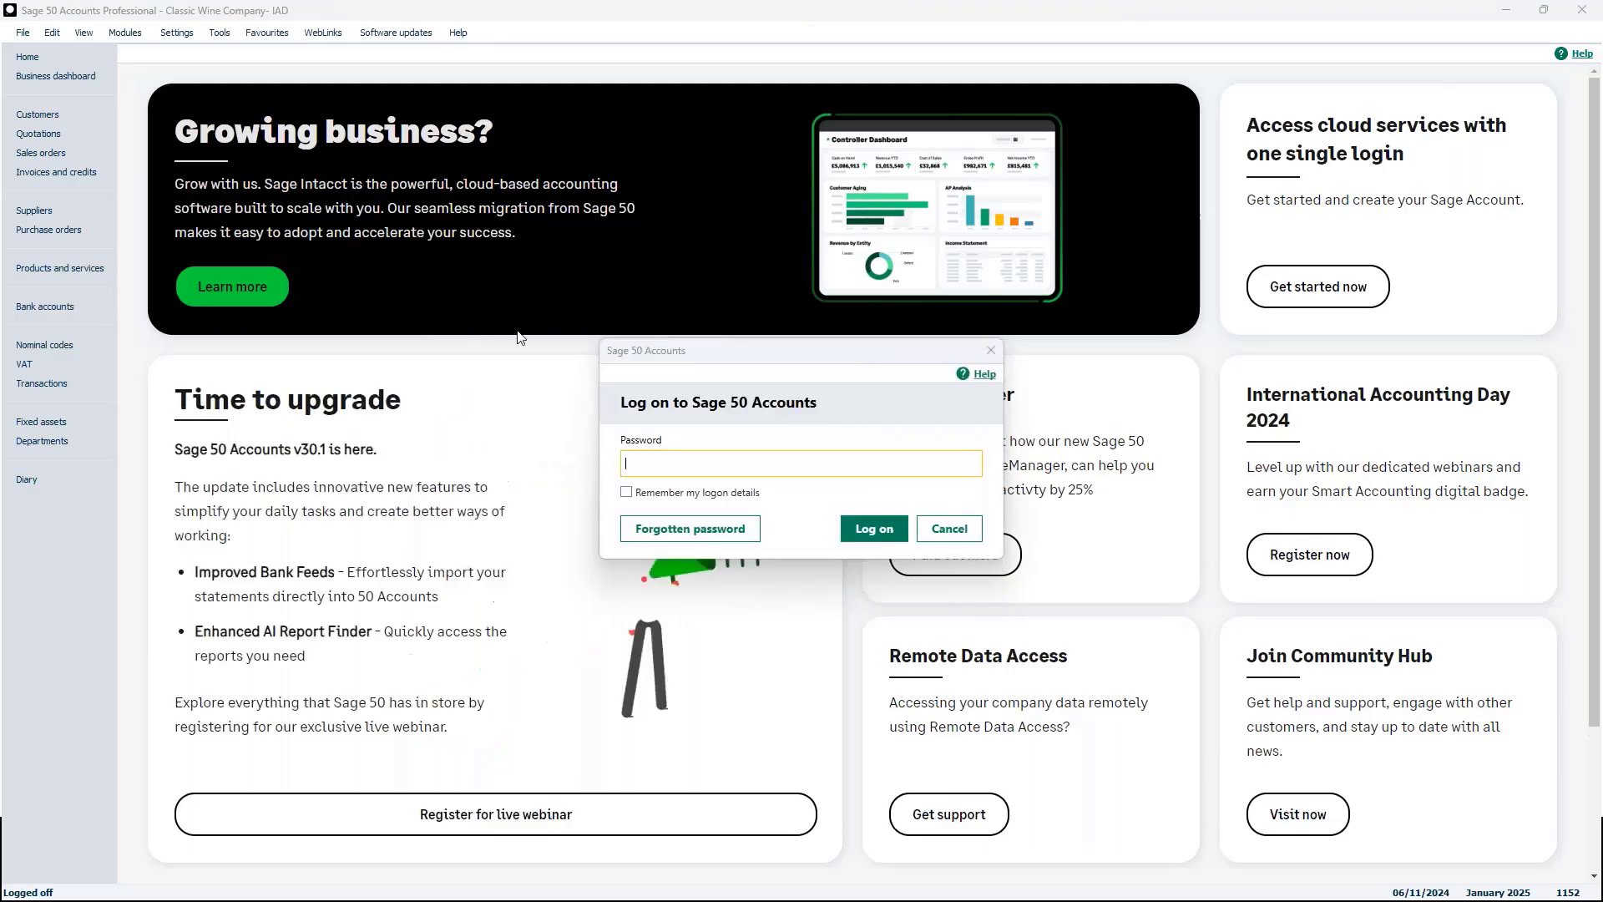
text(****)
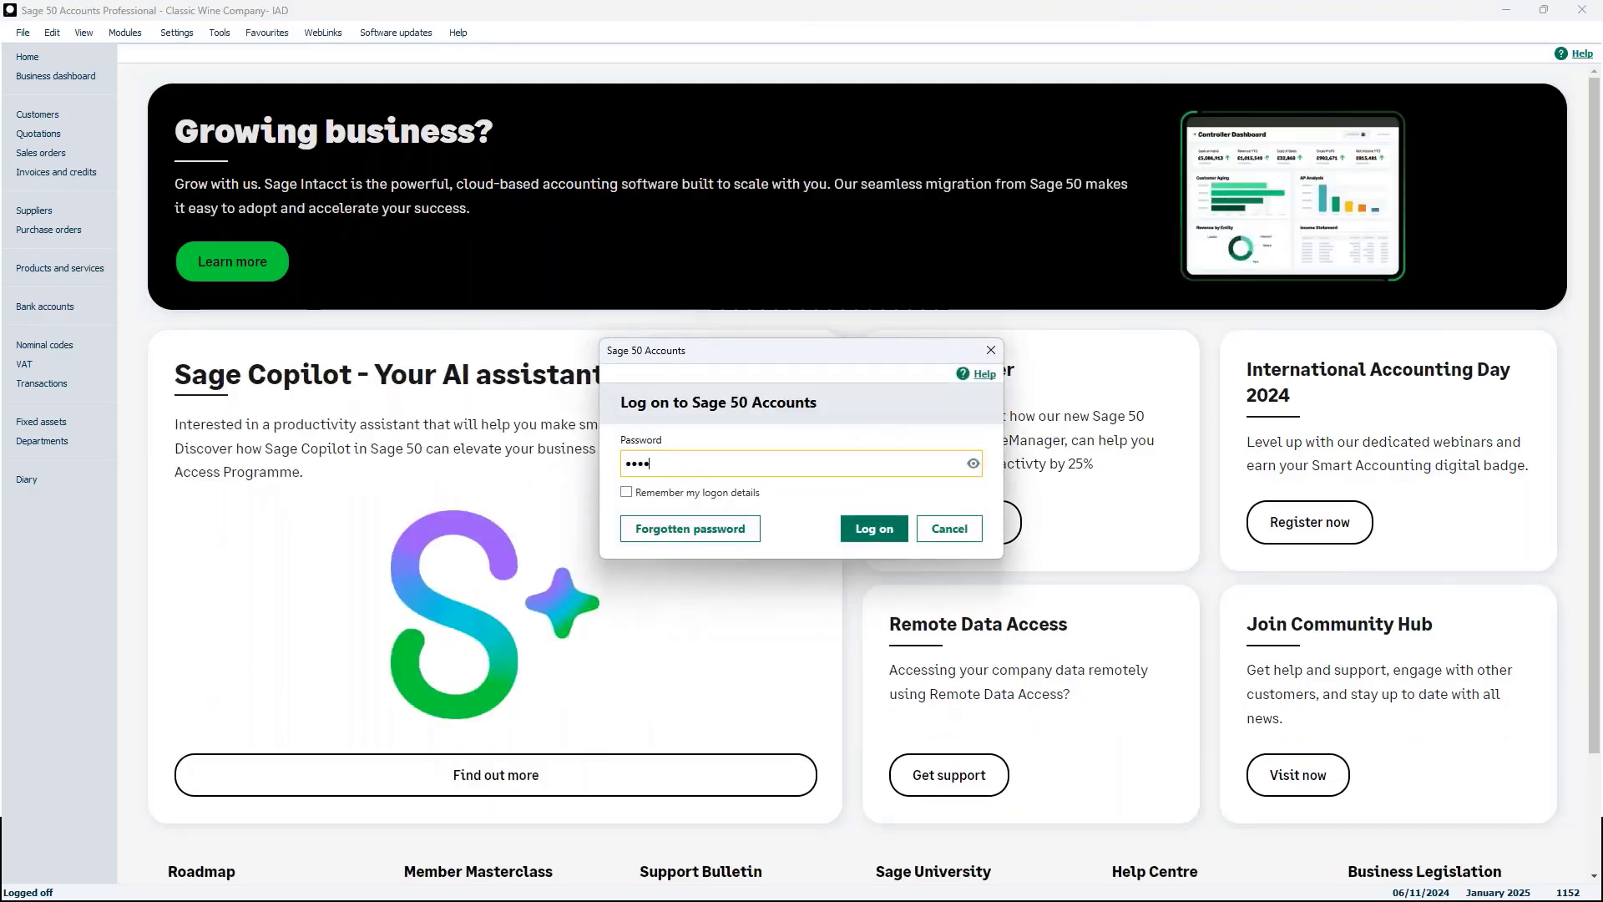
key(Return)
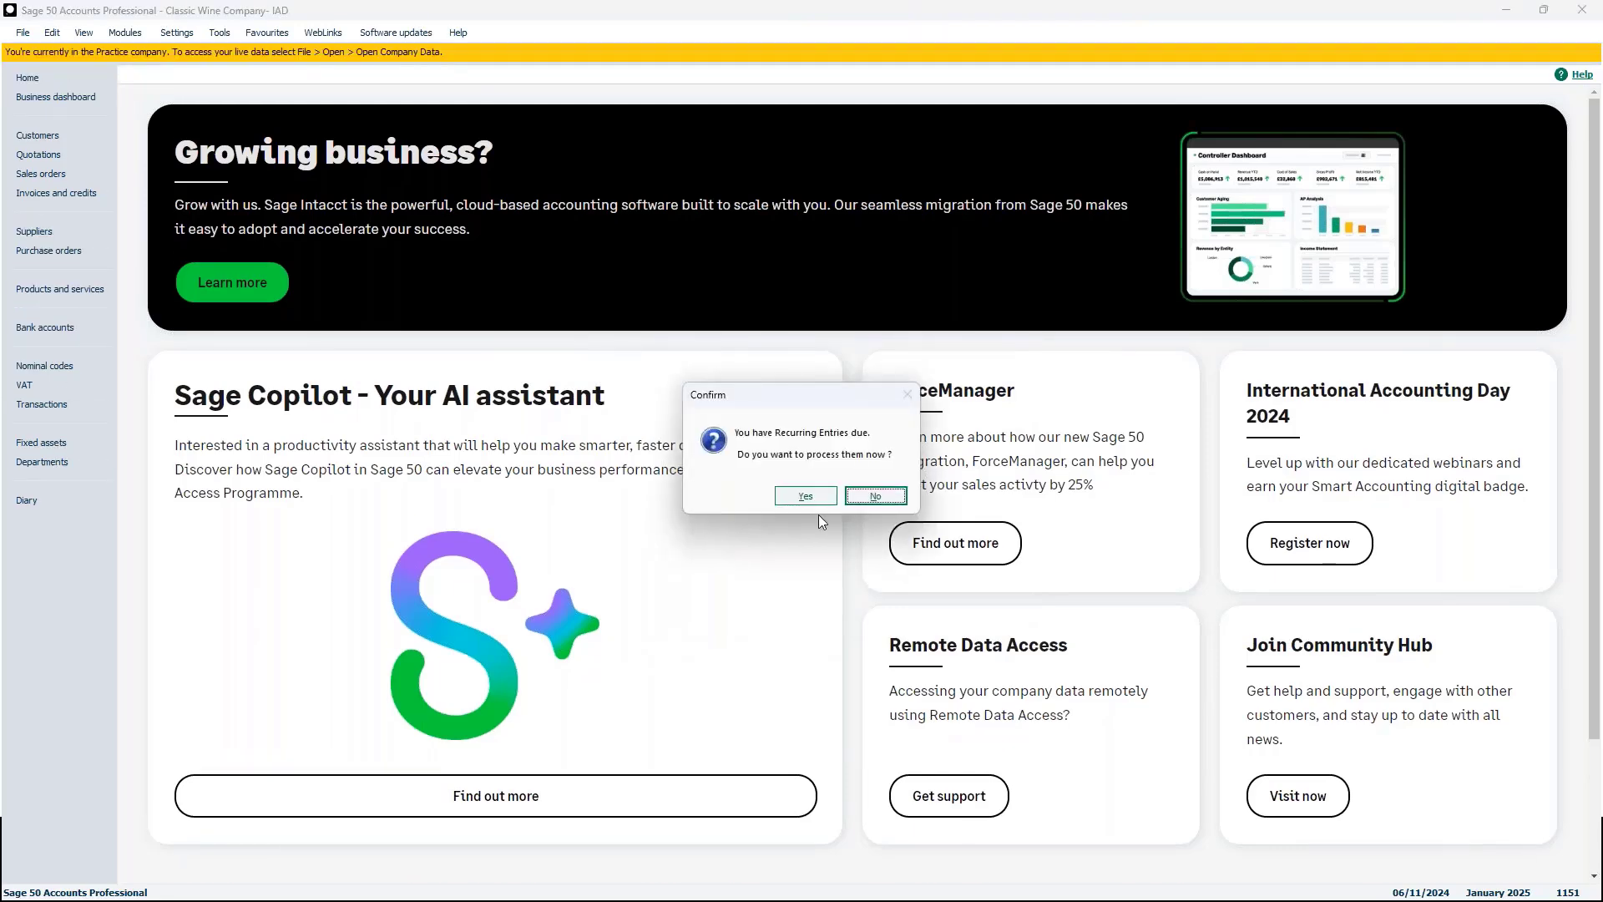
Step: View the due recurring entries without processing them, and display the practice company's nominal codes
click(824, 499)
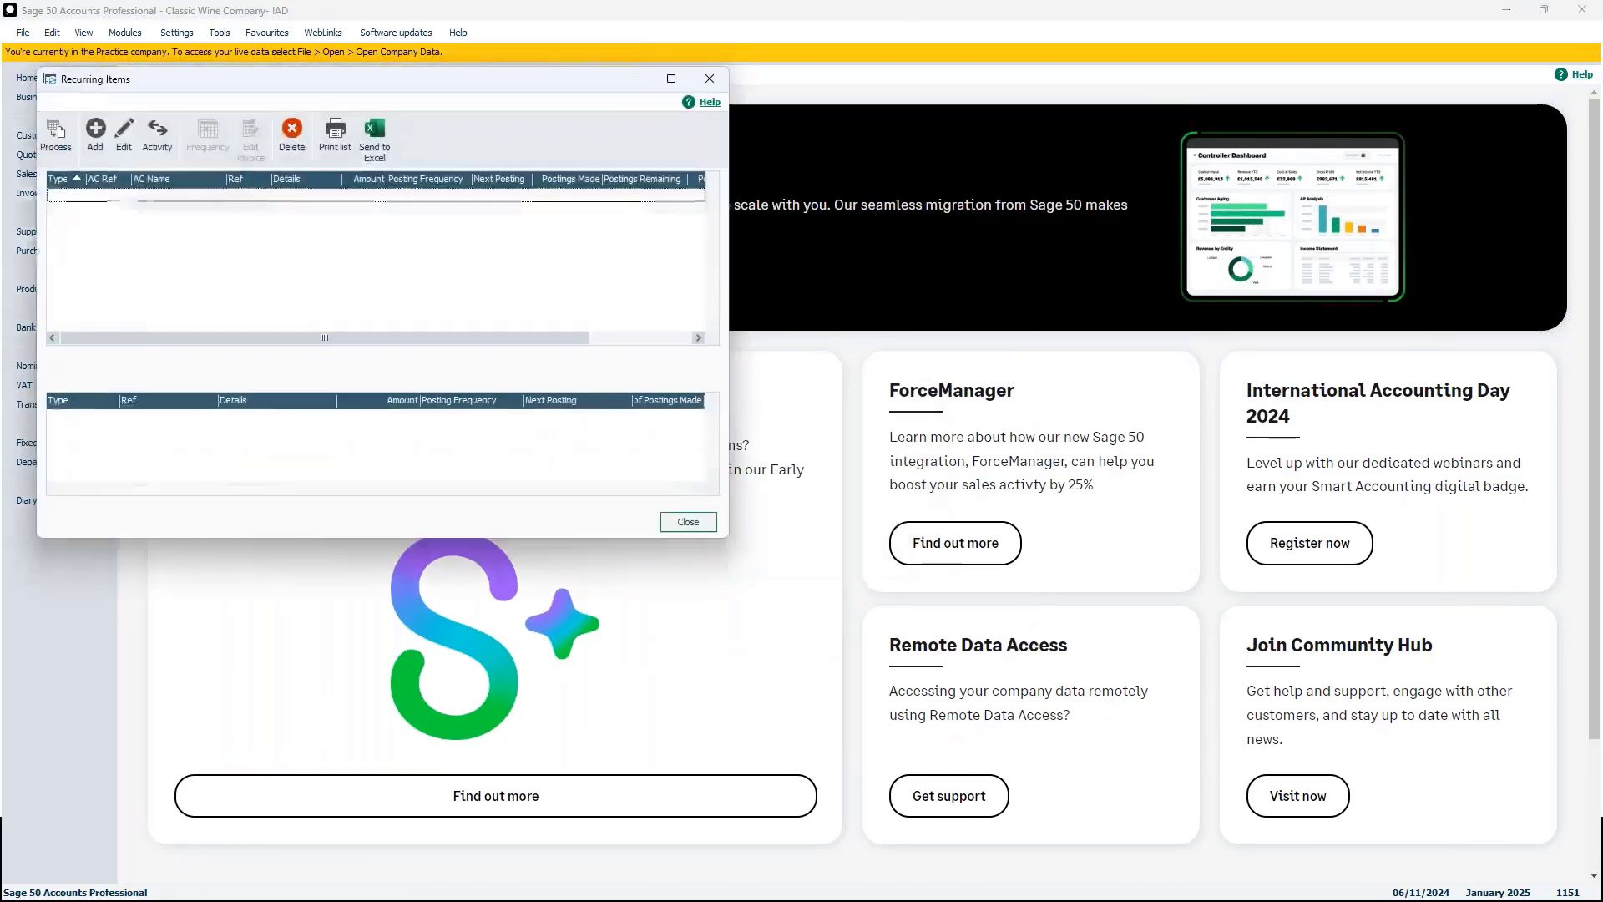
click(710, 81)
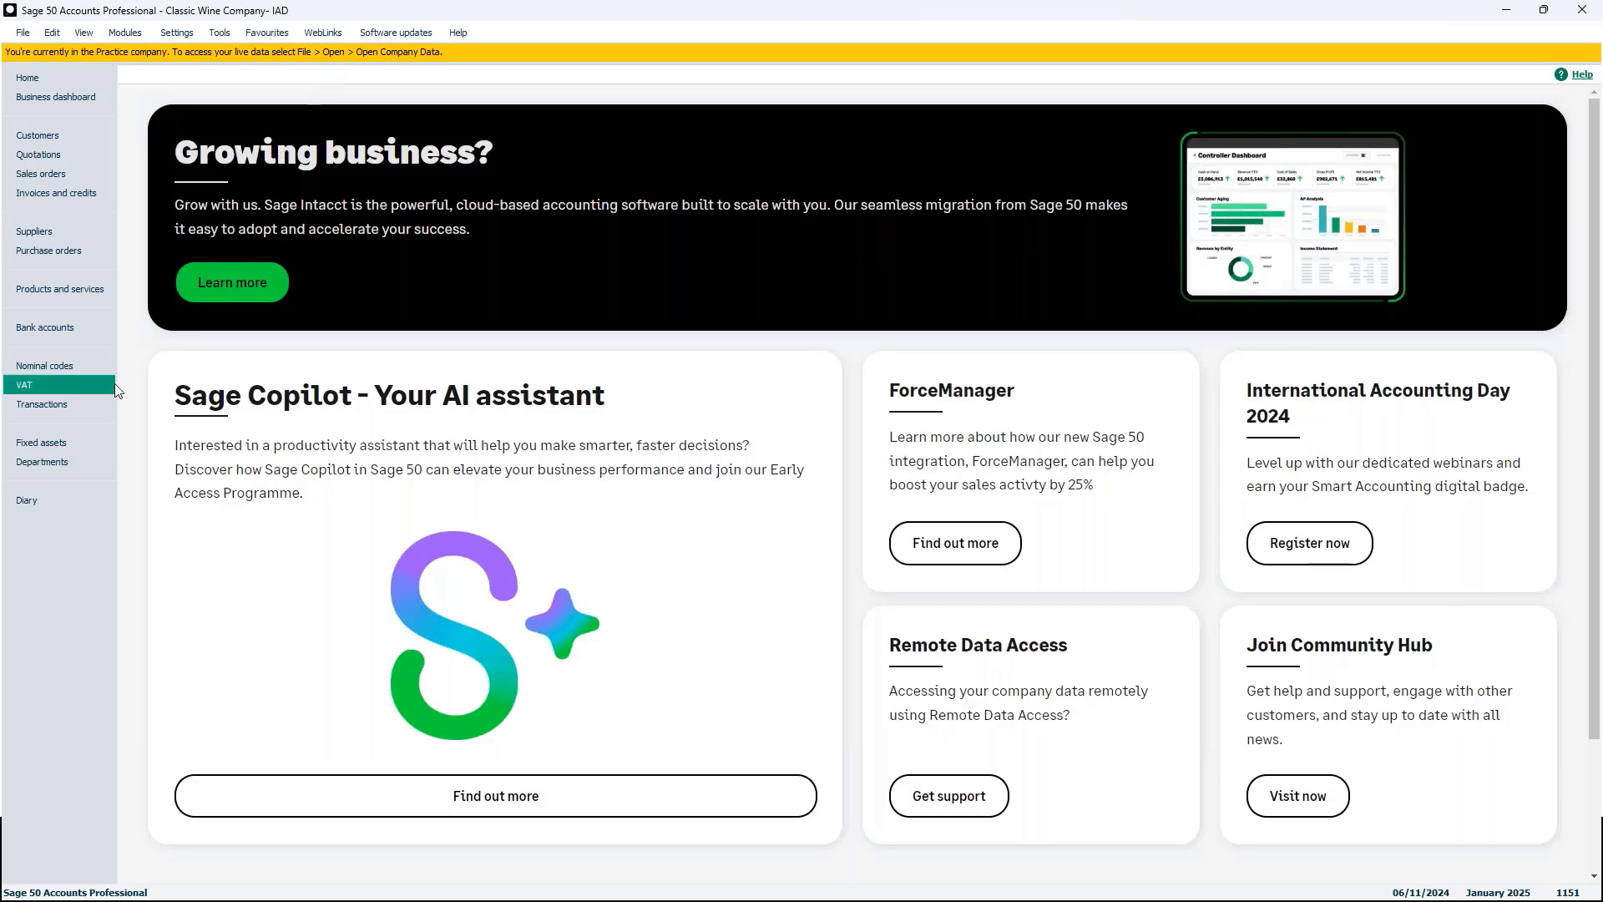
click(51, 368)
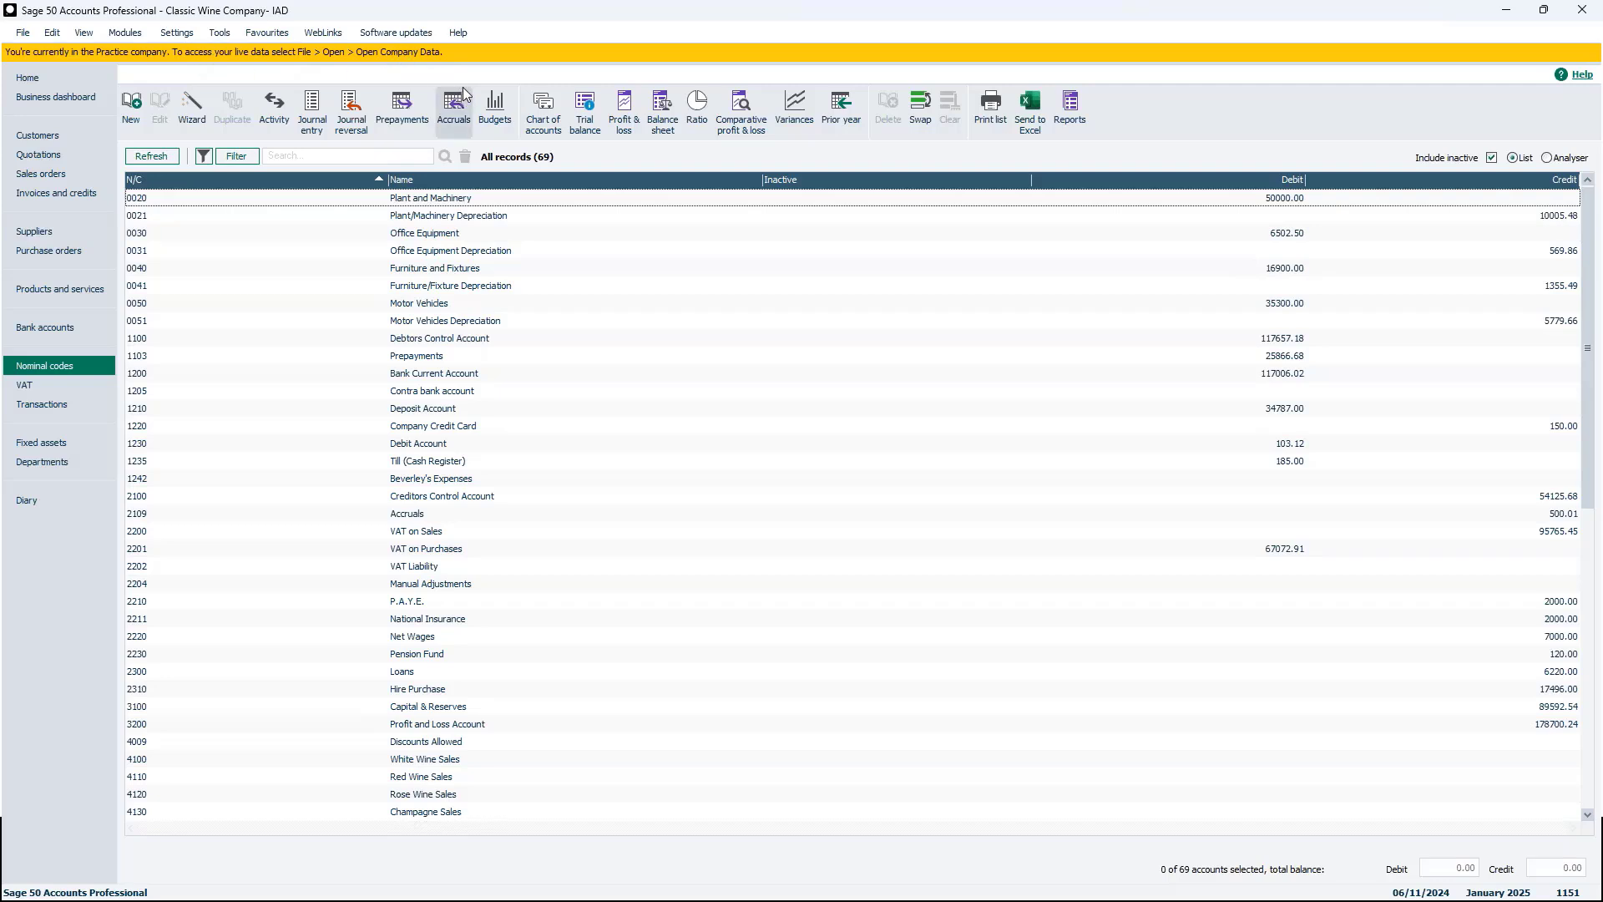
Step: Leave the practice company, accepting the closure of all open windows, and open the live company data for Classic Wine Company- IAD
click(28, 37)
mouse_move(60, 74)
click(255, 74)
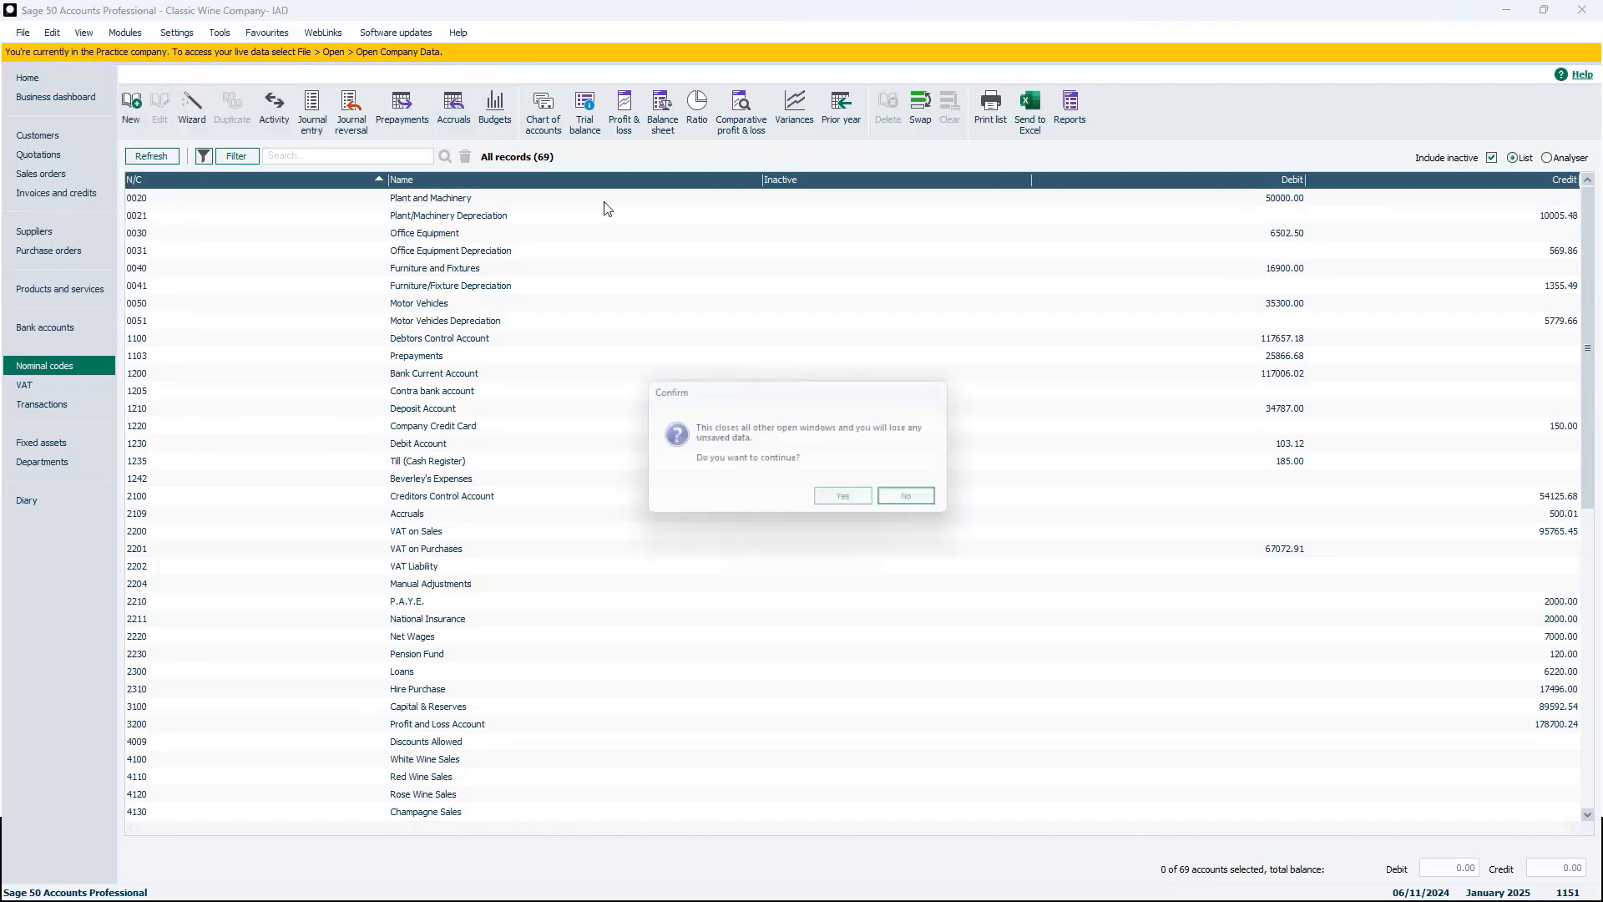
click(843, 495)
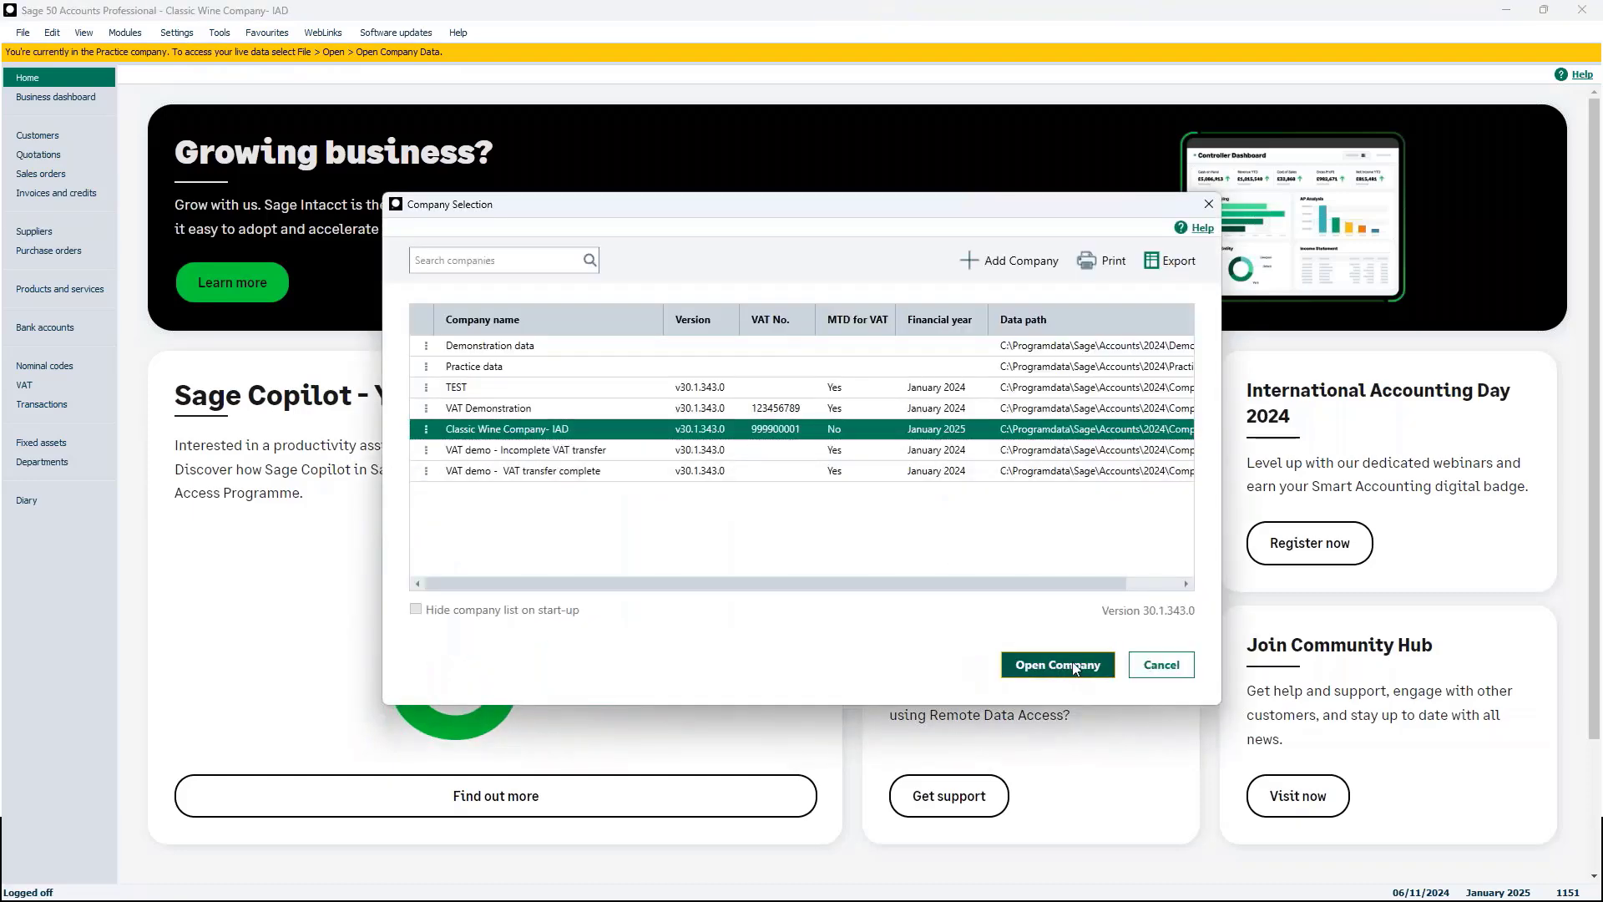
click(1074, 667)
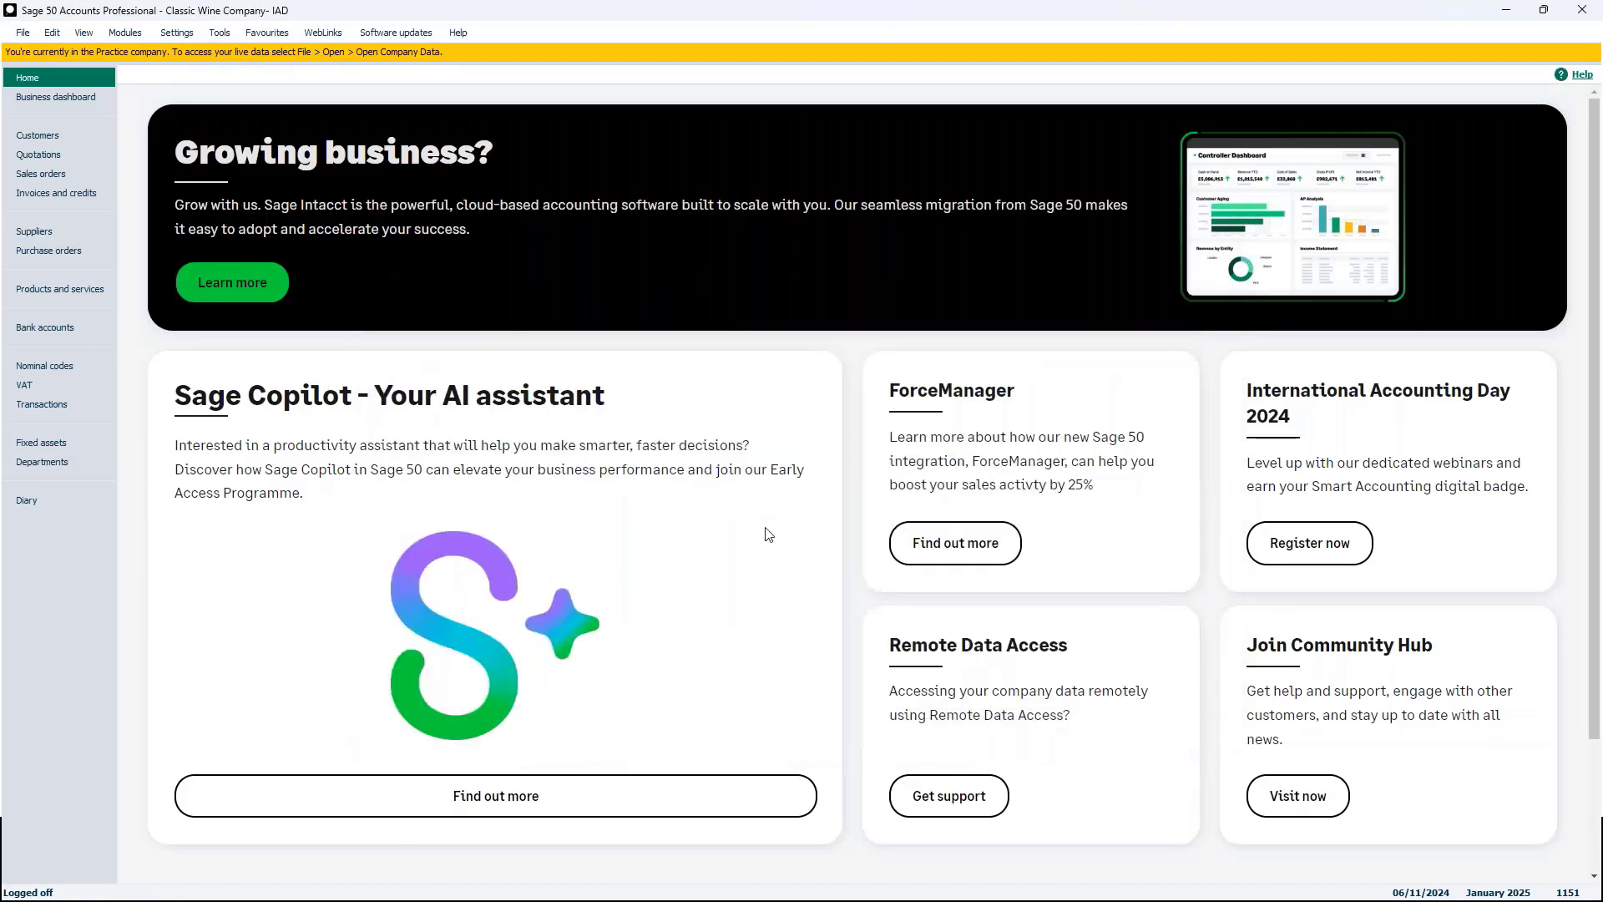
Step: Log on to the live company with the account password and decline processing the recurring entries
text(•)
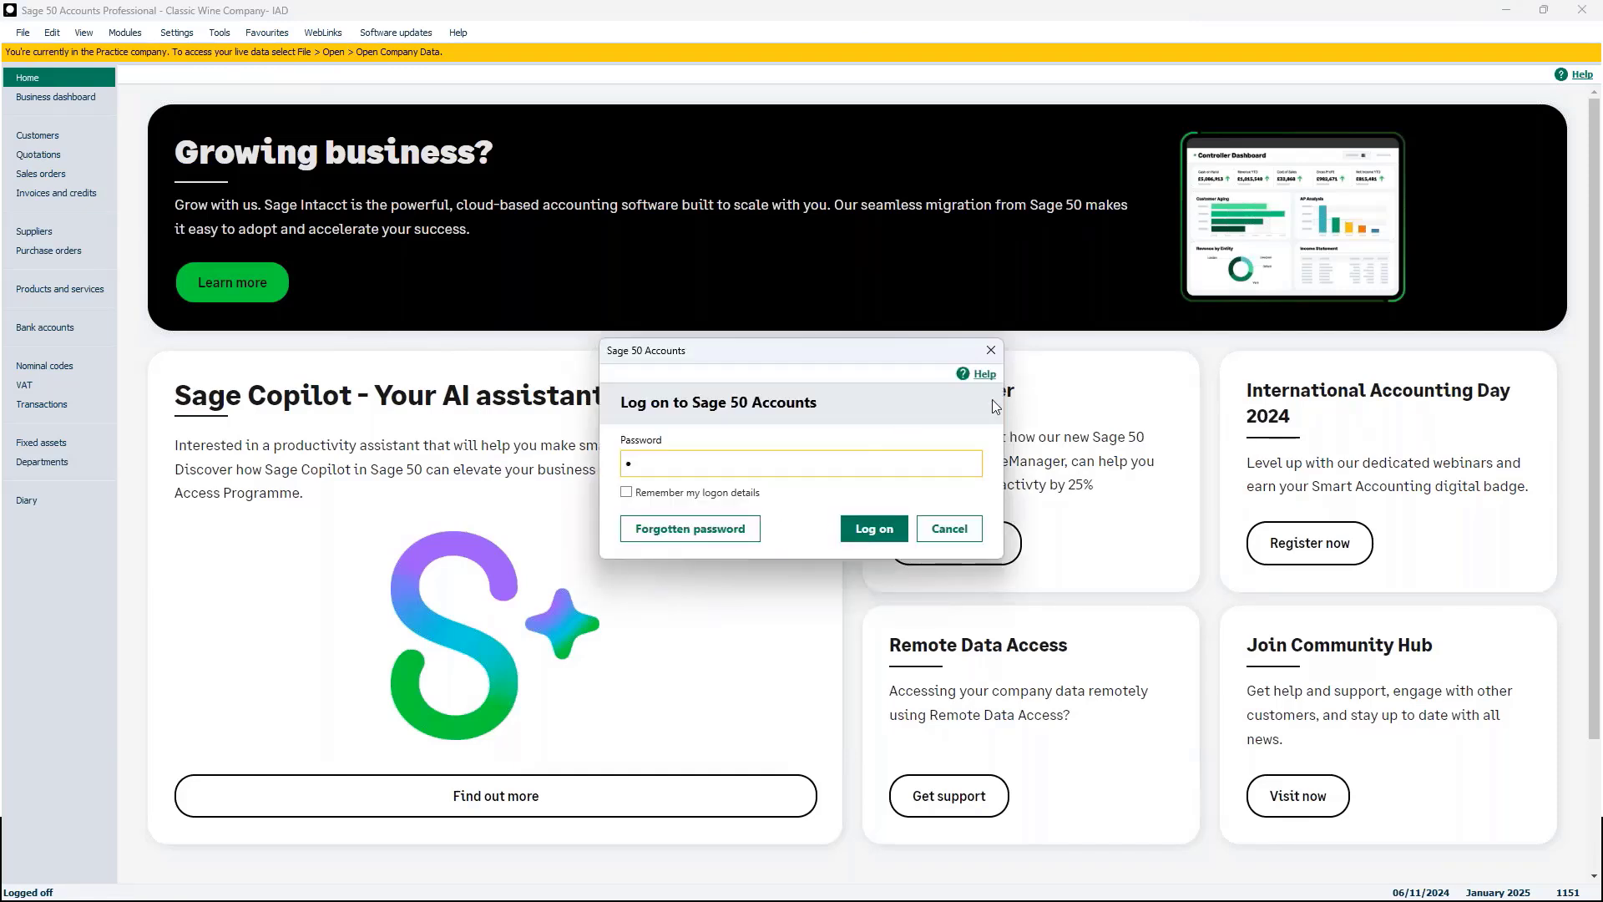
text(•••)
key(Return)
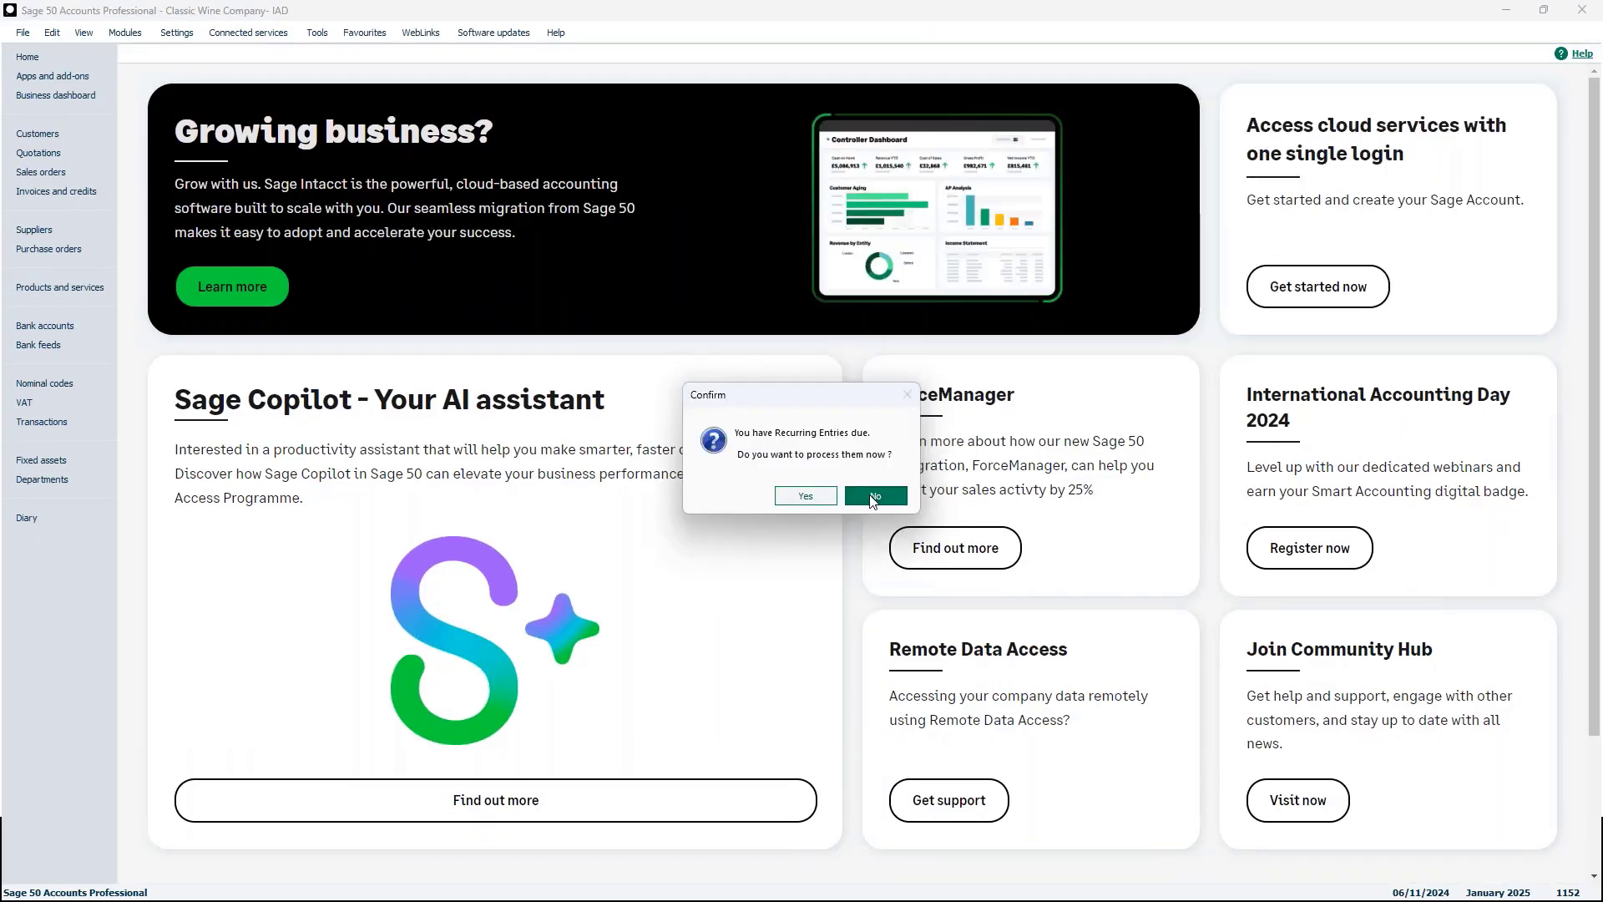
click(876, 499)
Step: Open the practice data options to view the choice between own and blank data, and exit without restoring anything
click(20, 34)
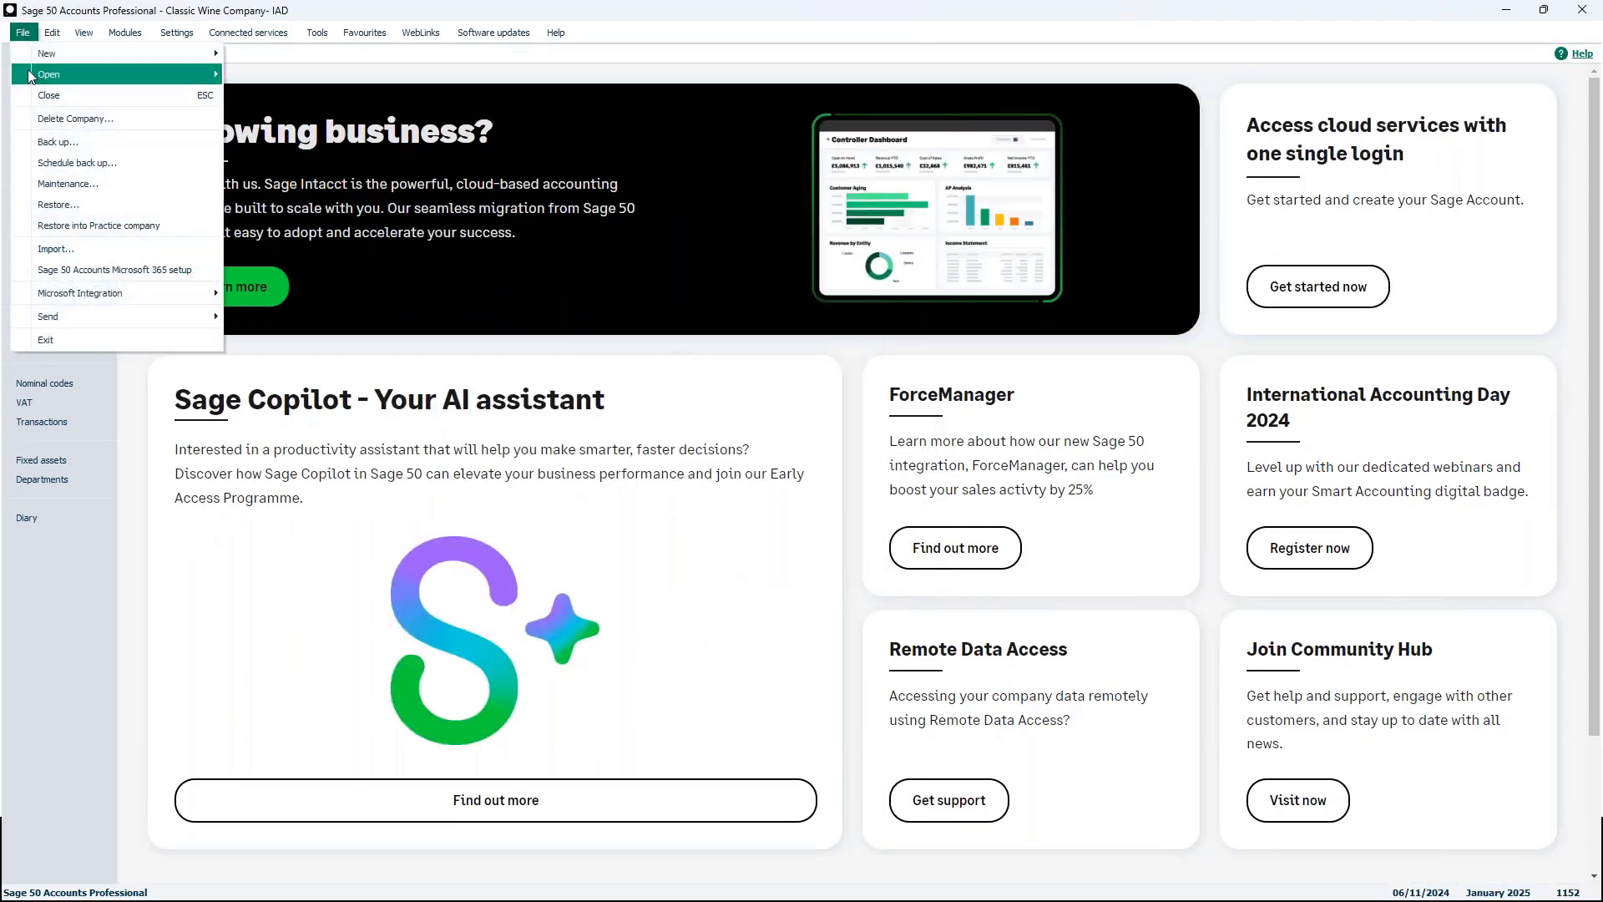
mouse_move(150, 77)
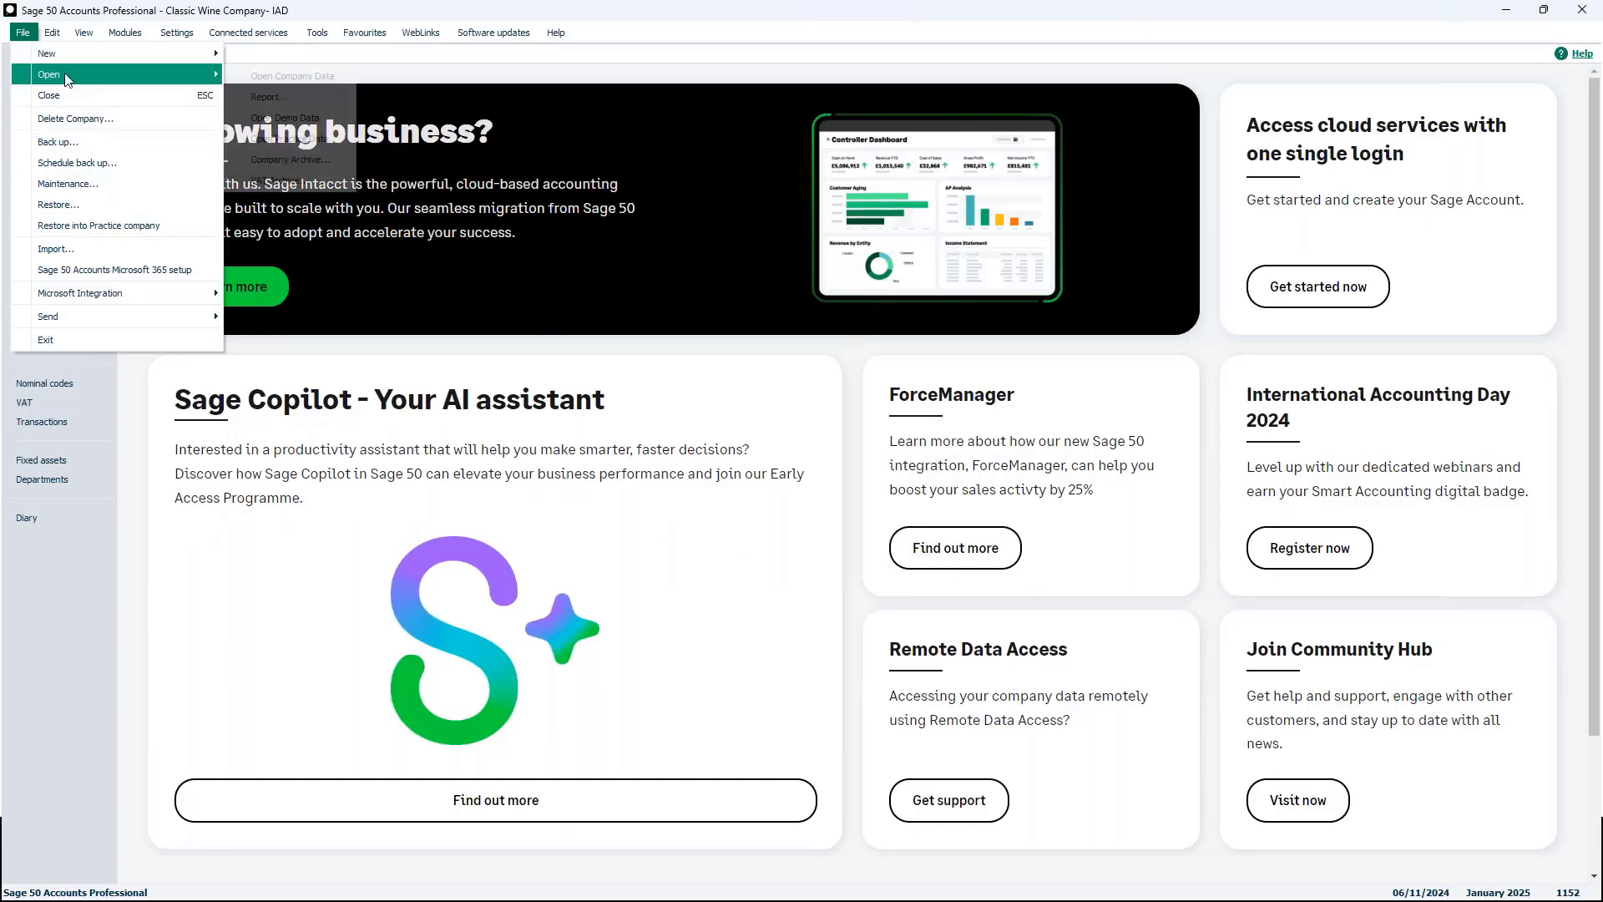
click(284, 141)
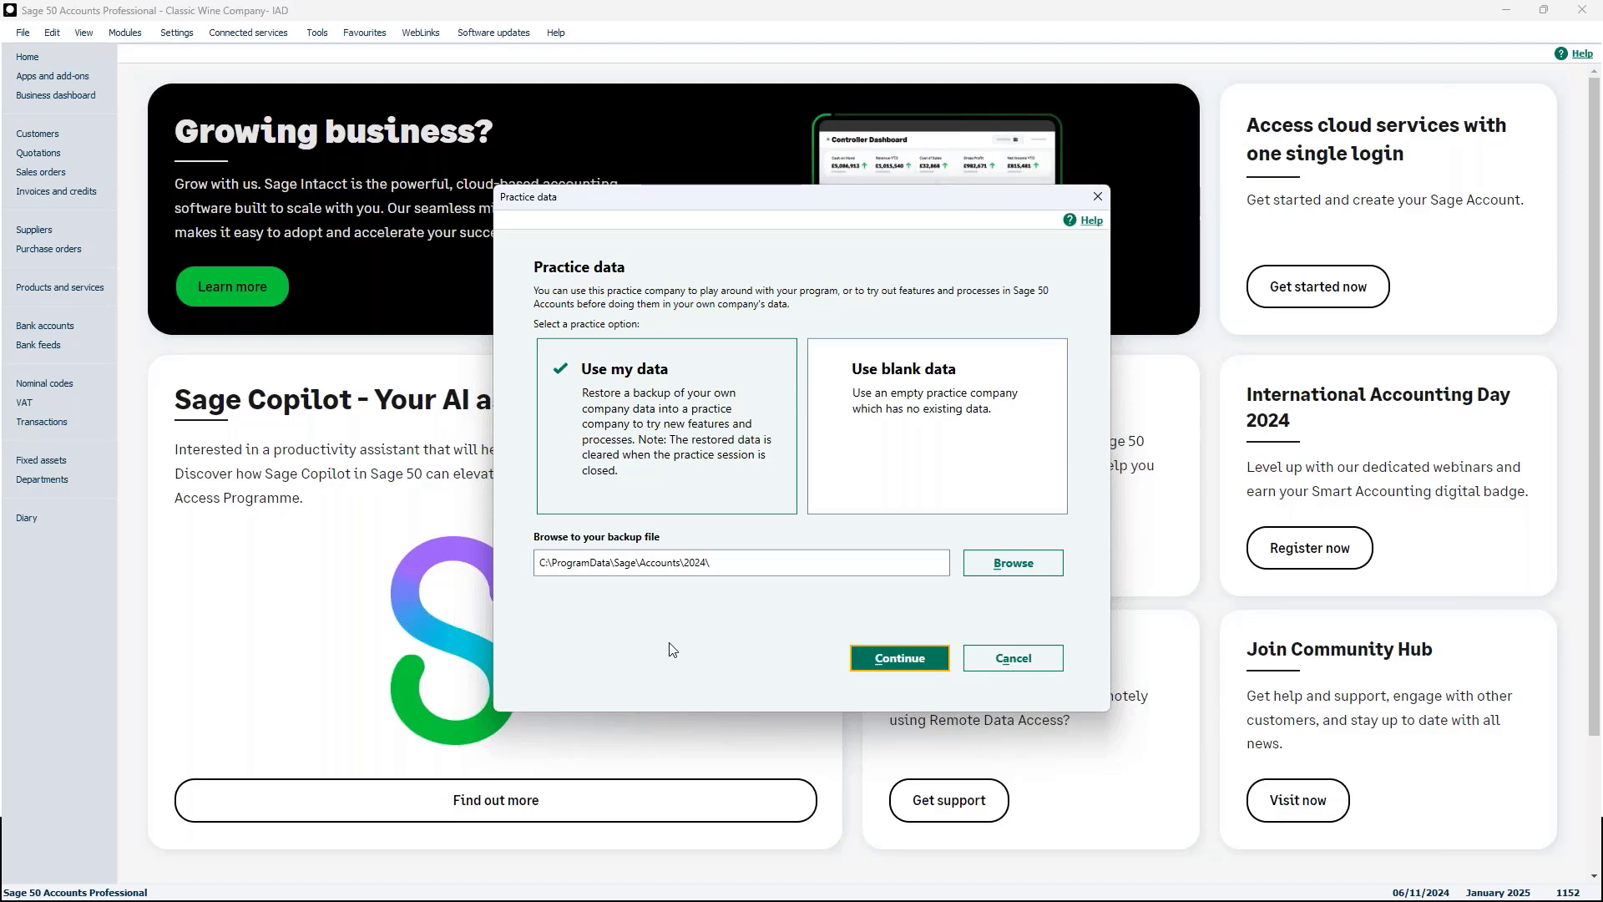
click(1013, 658)
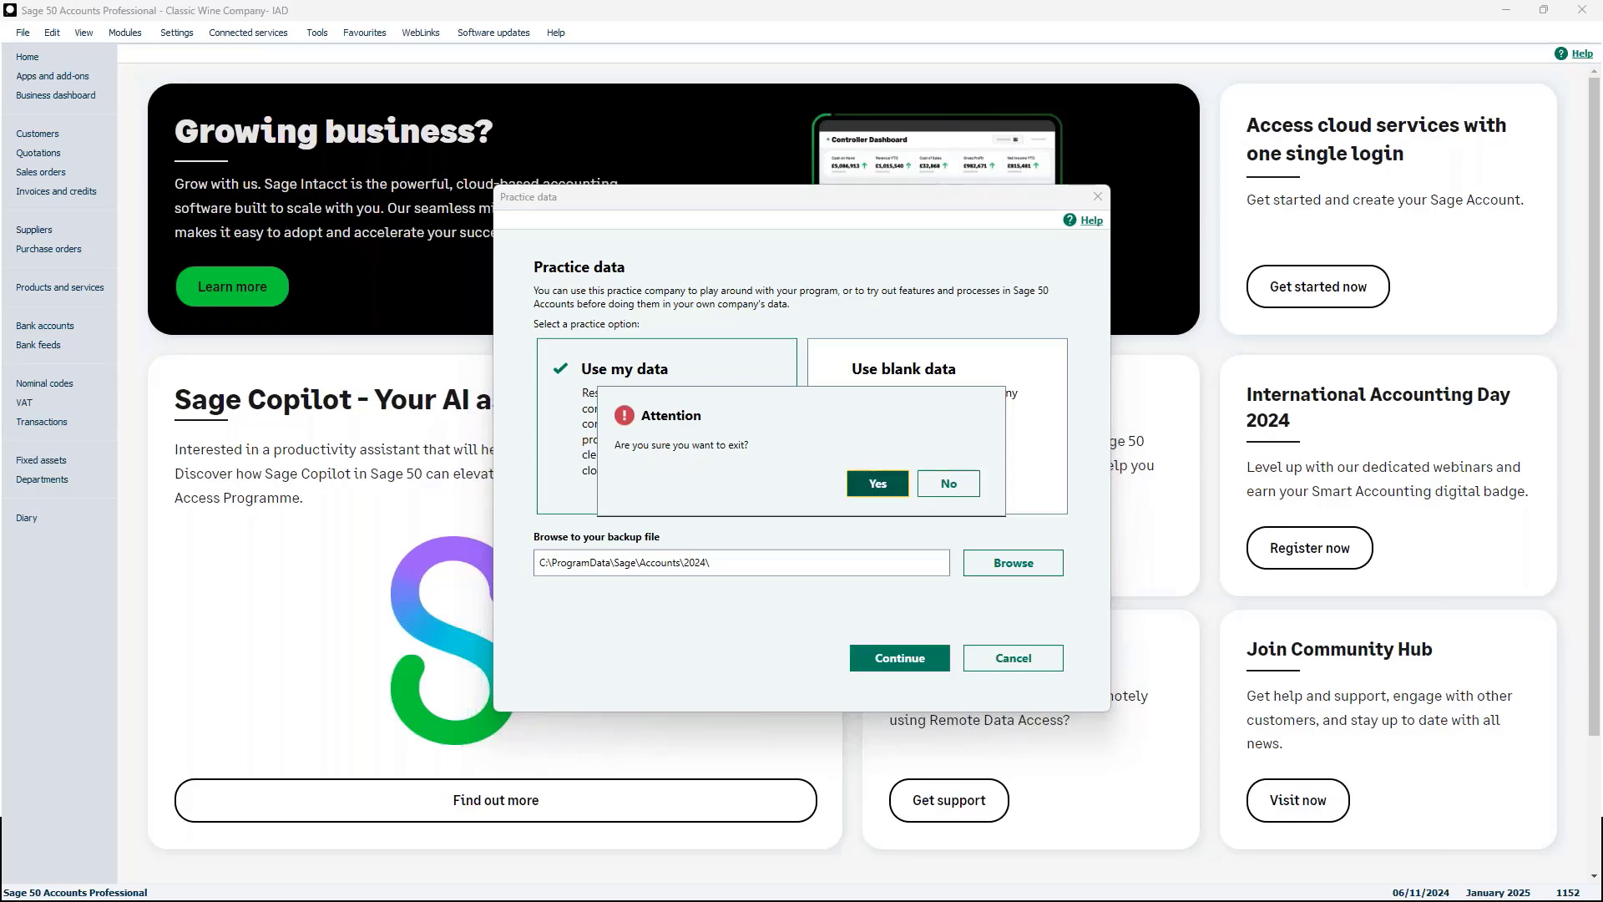
click(877, 484)
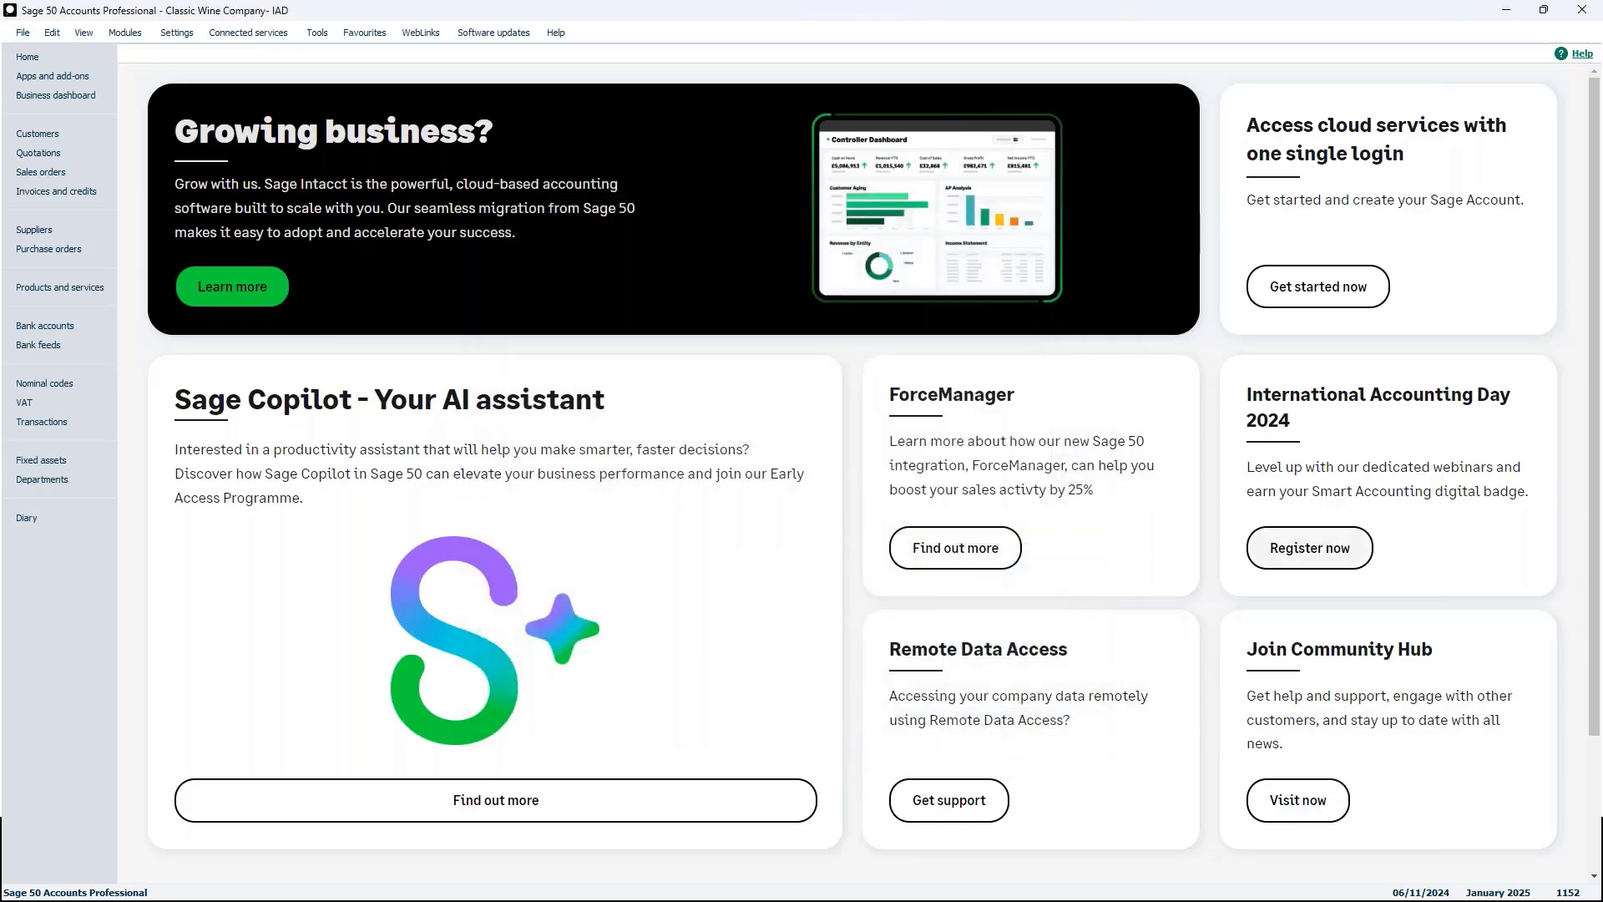
Step: Switch to the PowerPoint slide show and advance past the practice data slide to the one on how 2FA impacts the product
click(1300, 540)
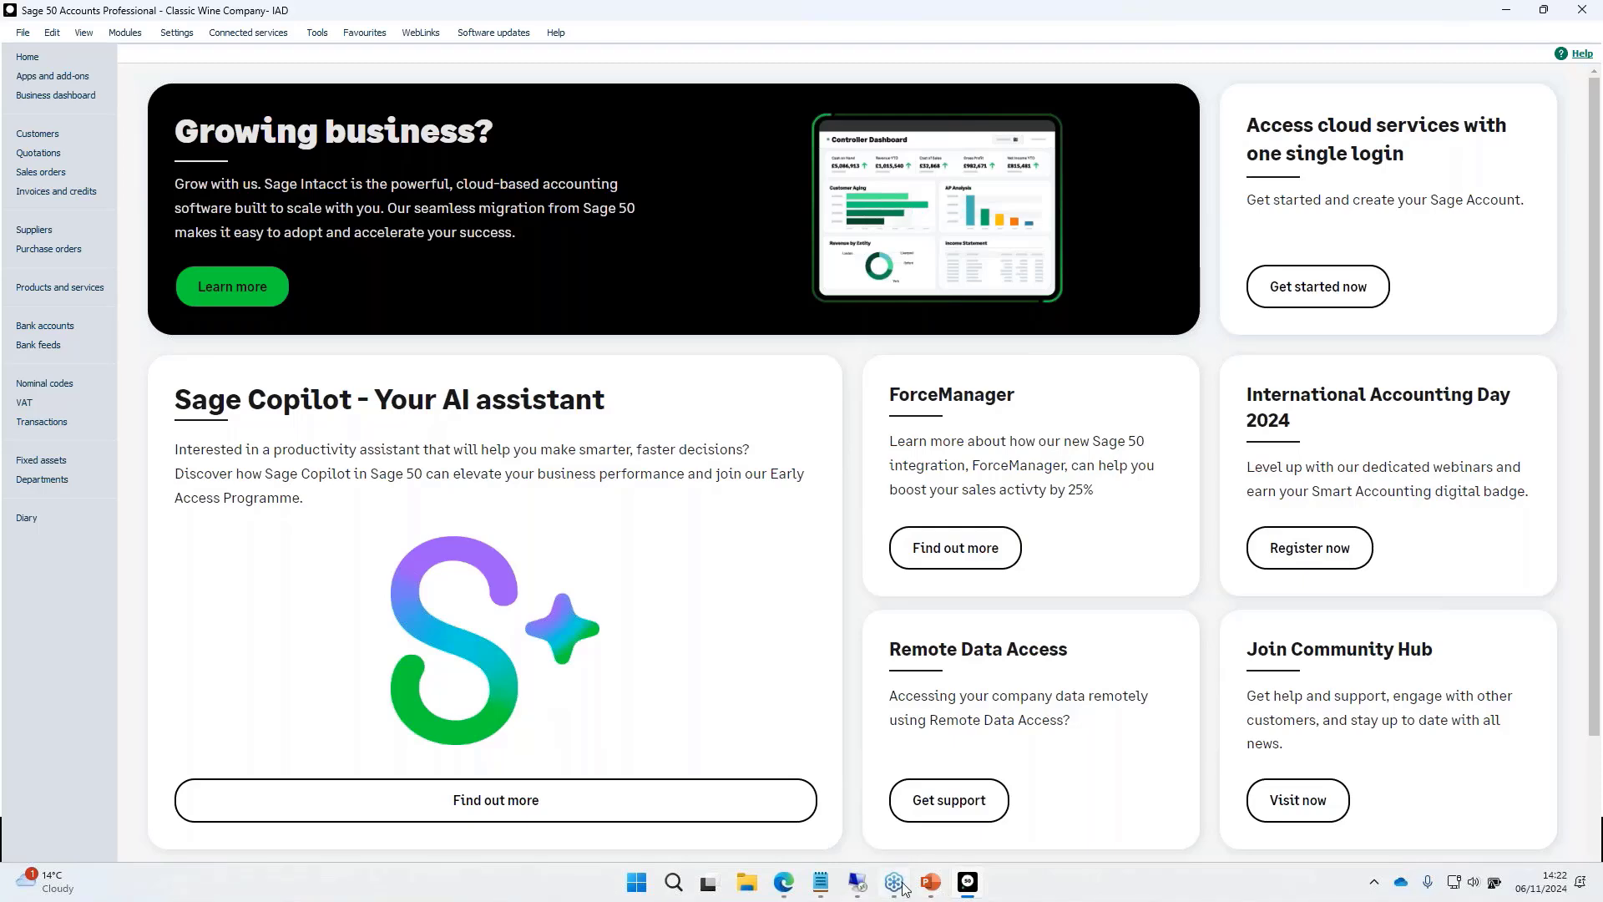
click(932, 885)
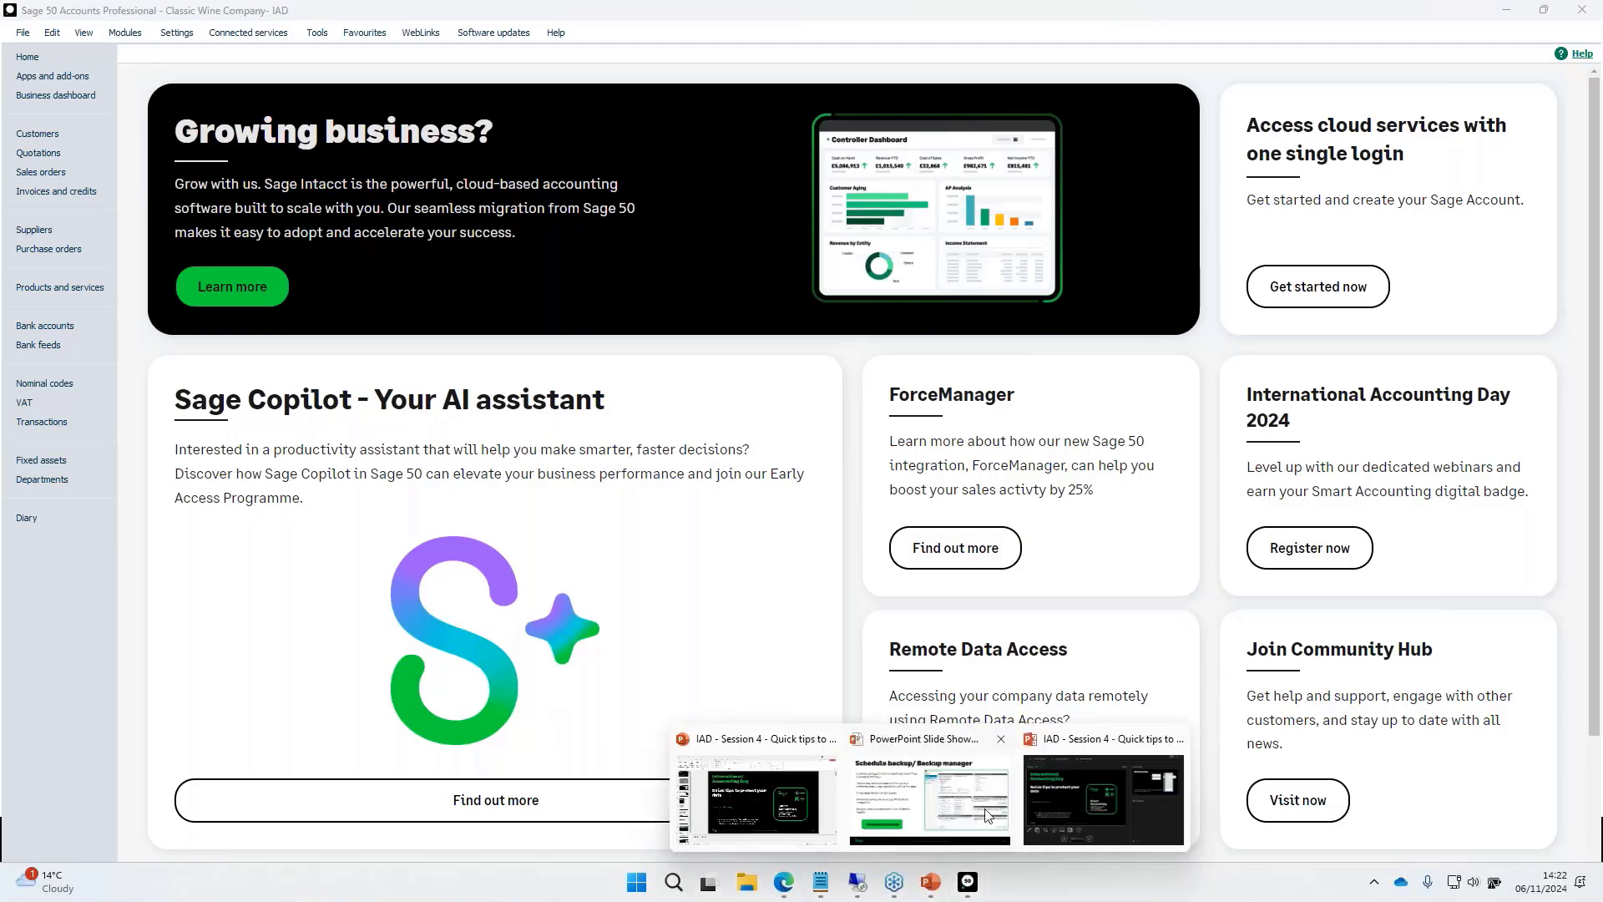
click(988, 815)
click(667, 651)
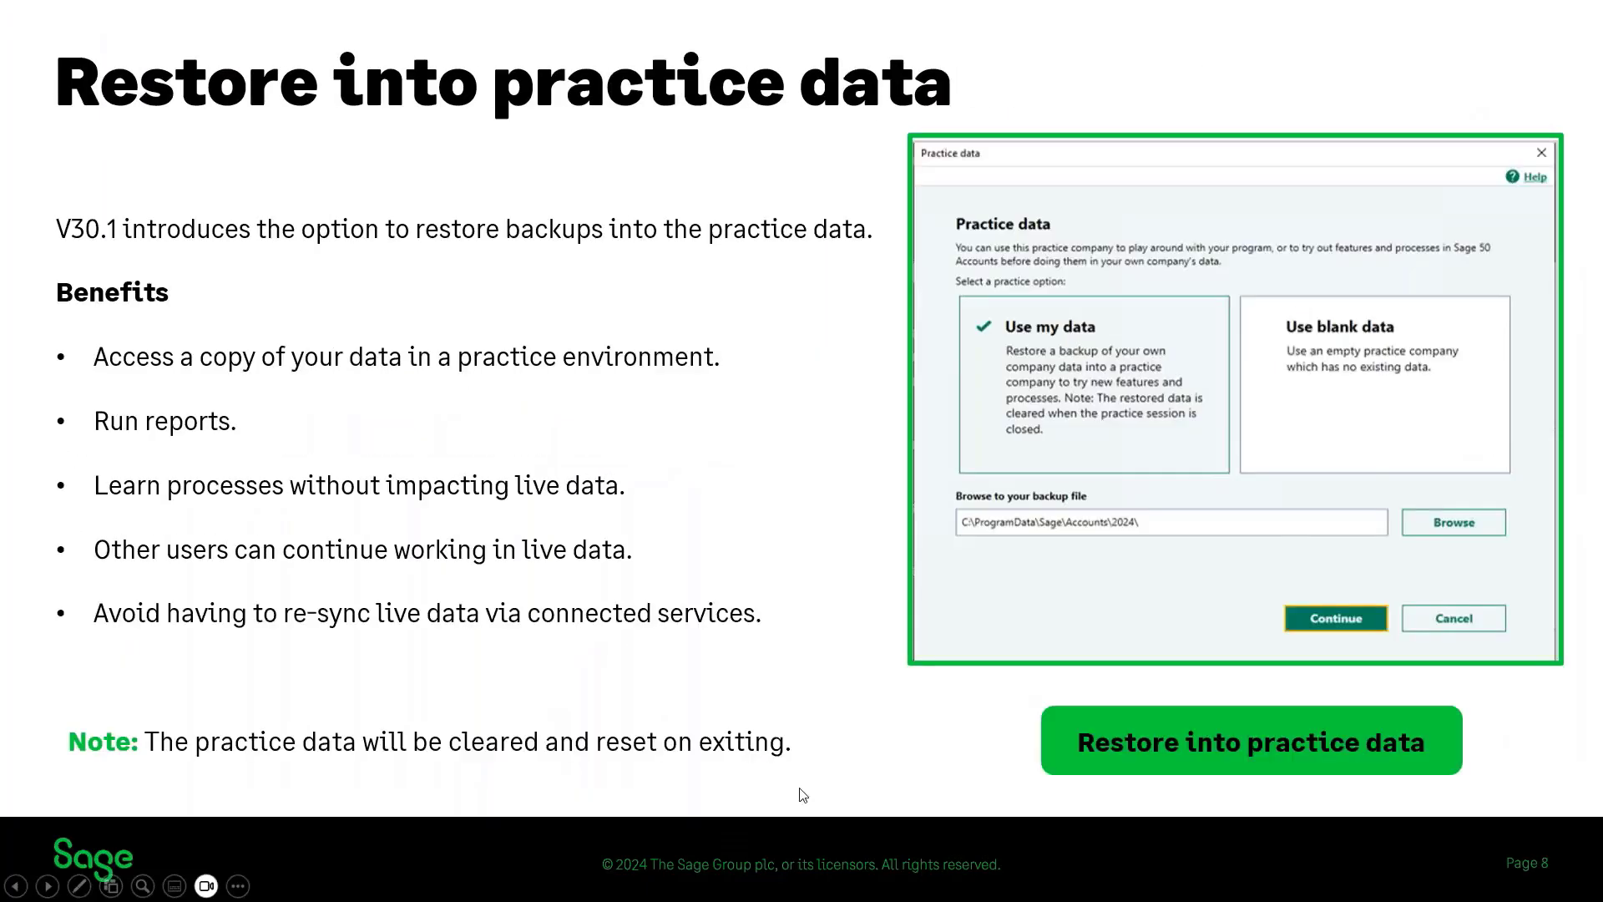
click(895, 768)
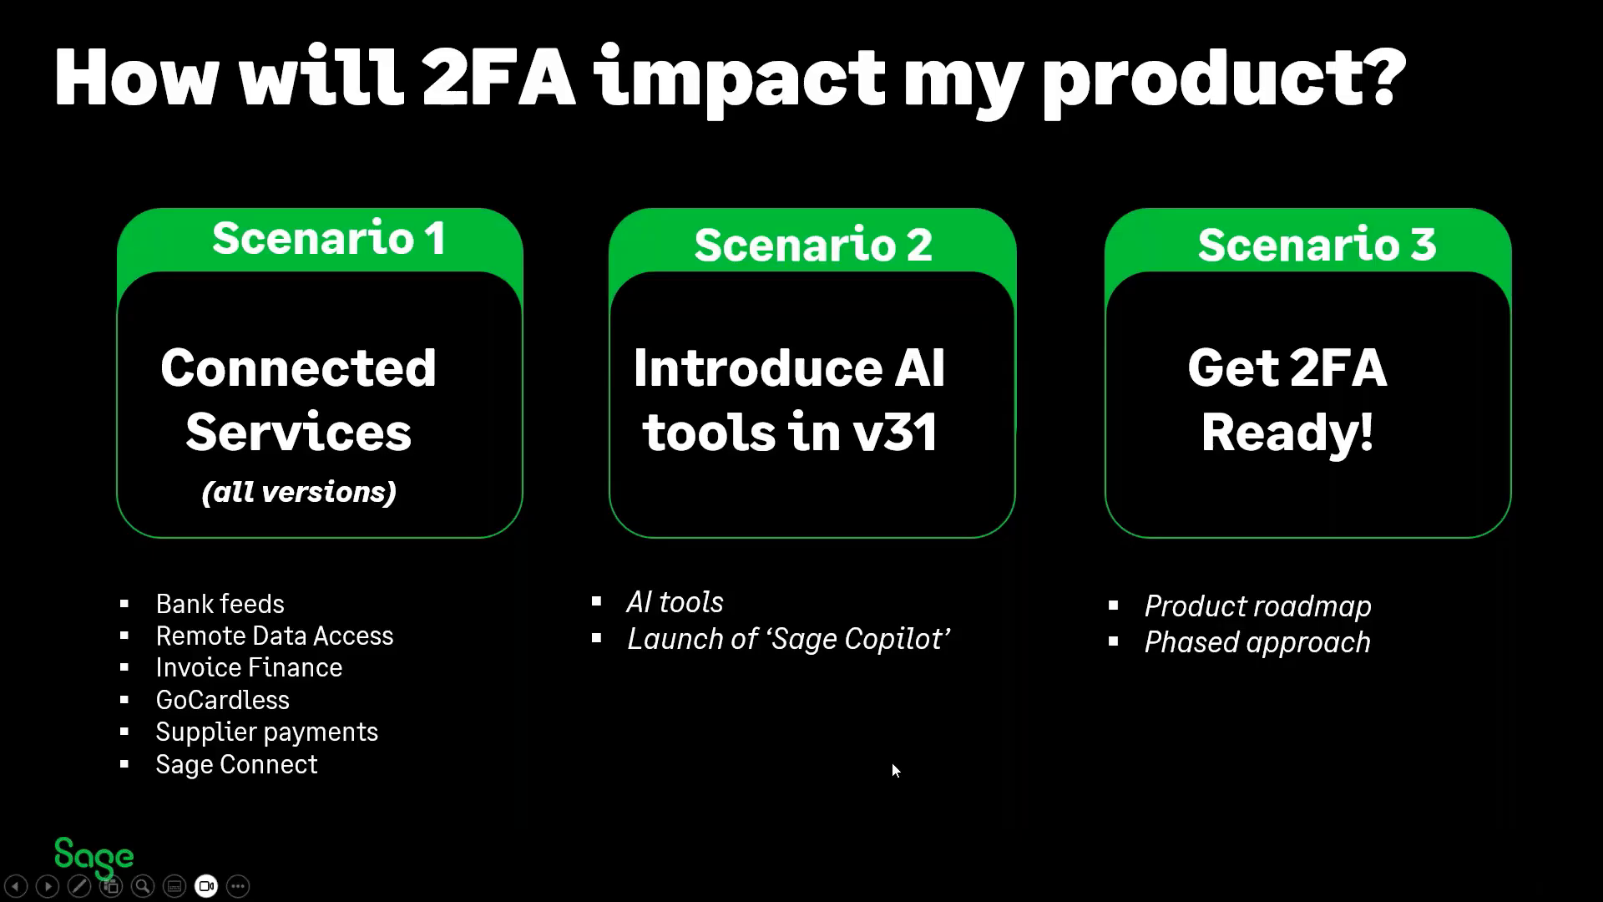